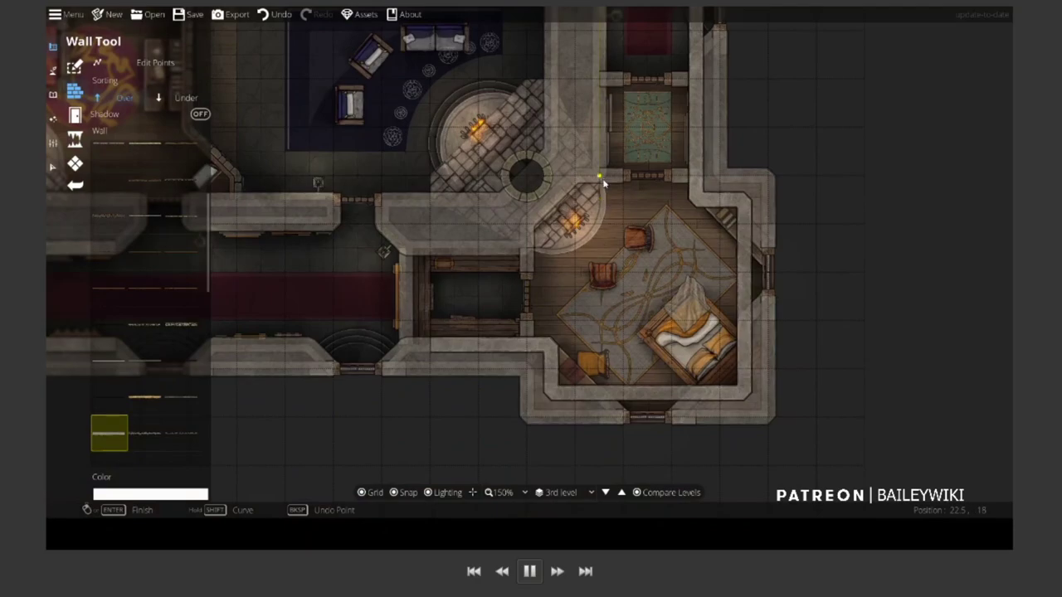
# Draw stone walls behind the southeast bedroom's corner fireplace and straight across the window niches on the southern corridor's south side
pyautogui.click(527, 247)
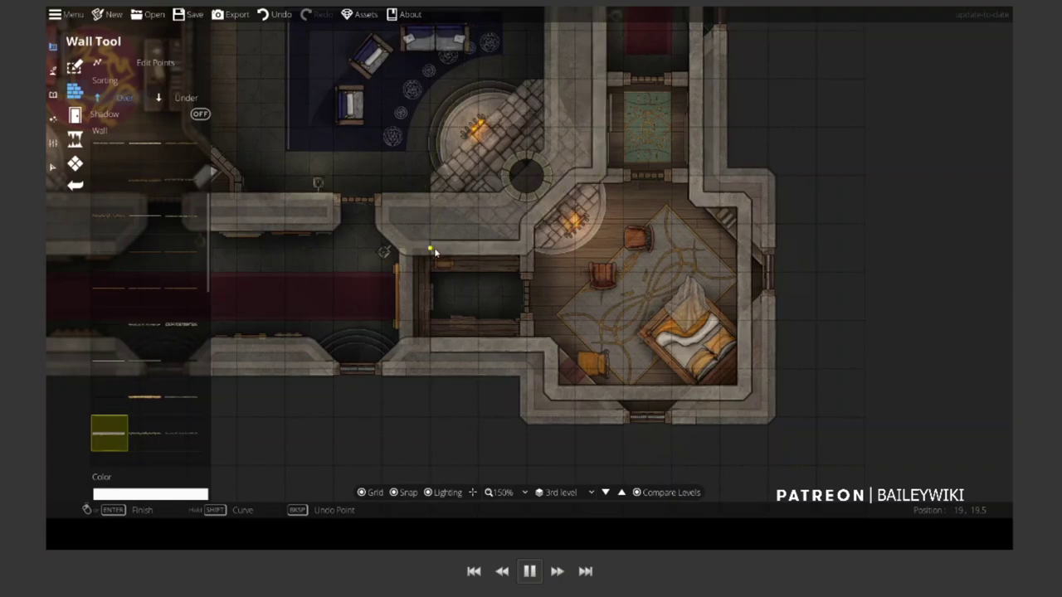
pyautogui.moveTo(437, 253); pyautogui.dragTo(773, 155)
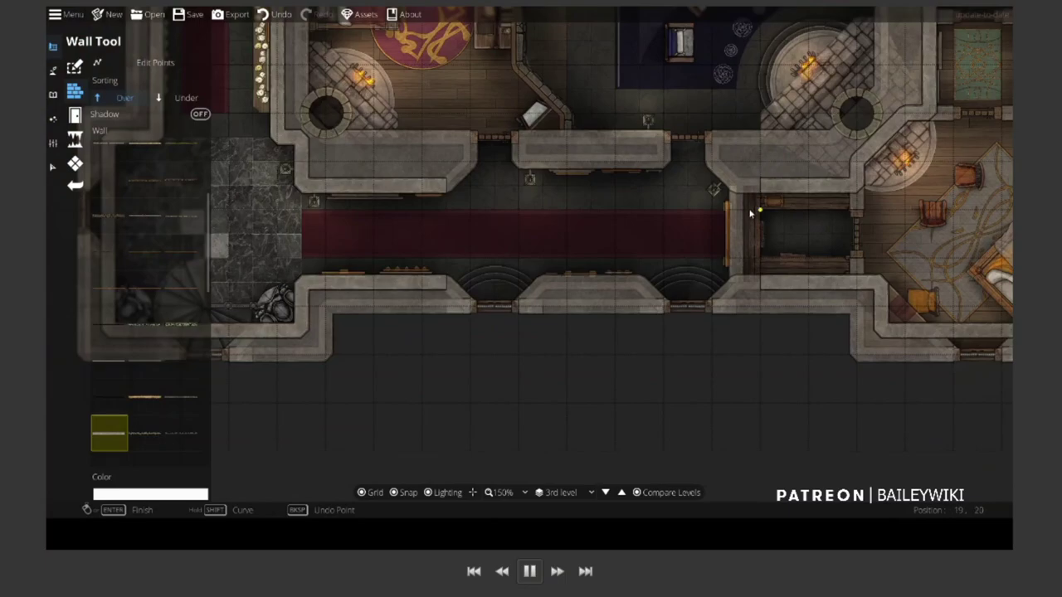
pyautogui.click(457, 284)
pyautogui.click(751, 284)
pyautogui.press('Return')
# Draw a straight stone wall along the north side of the southern red-carpet corridor, closing off the openings behind it
pyautogui.moveTo(706, 130); pyautogui.dragTo(482, 292)
pyautogui.scroll(-1, 707, 193)
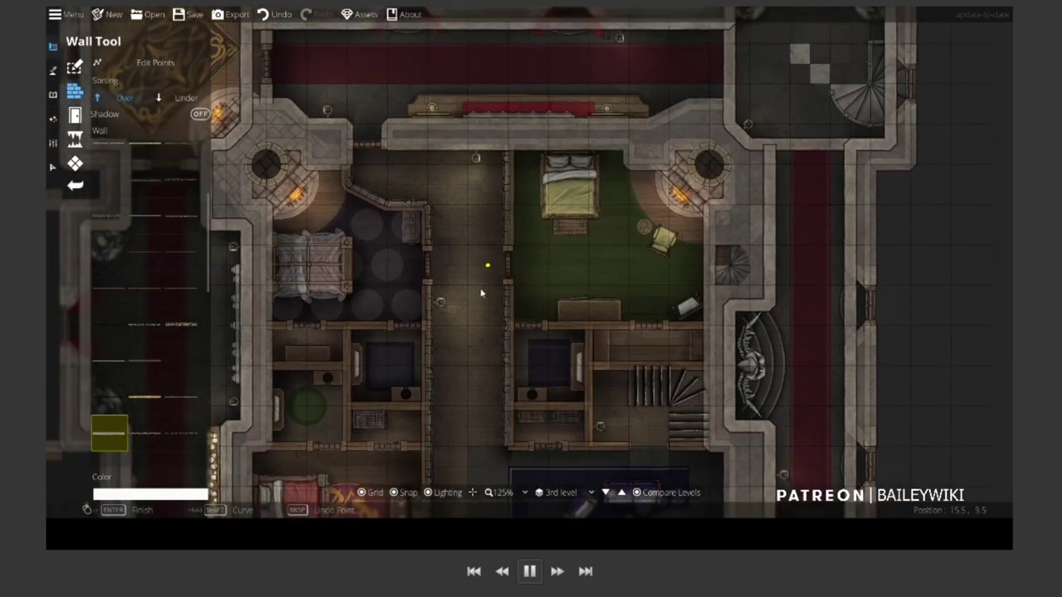
pyautogui.moveTo(481, 292); pyautogui.dragTo(576, 284)
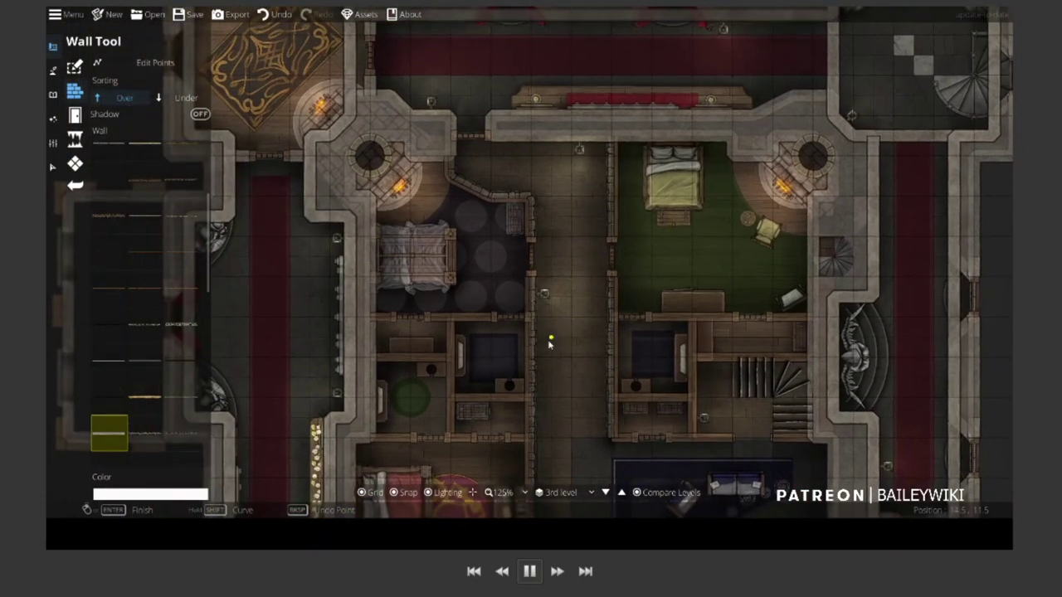
pyautogui.moveTo(549, 342); pyautogui.dragTo(573, 157)
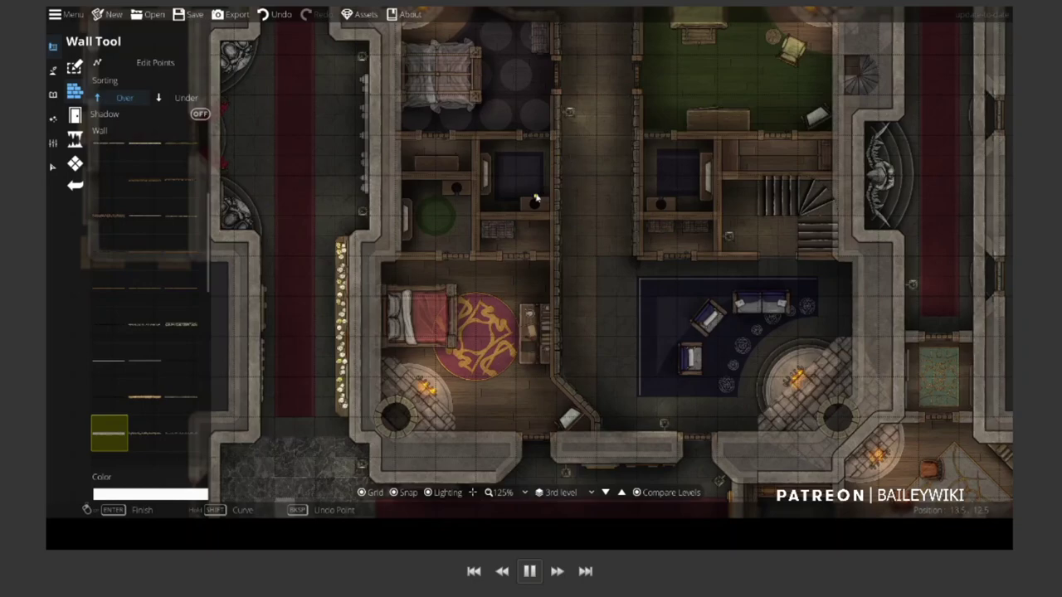
pyautogui.moveTo(571, 334); pyautogui.dragTo(493, 238)
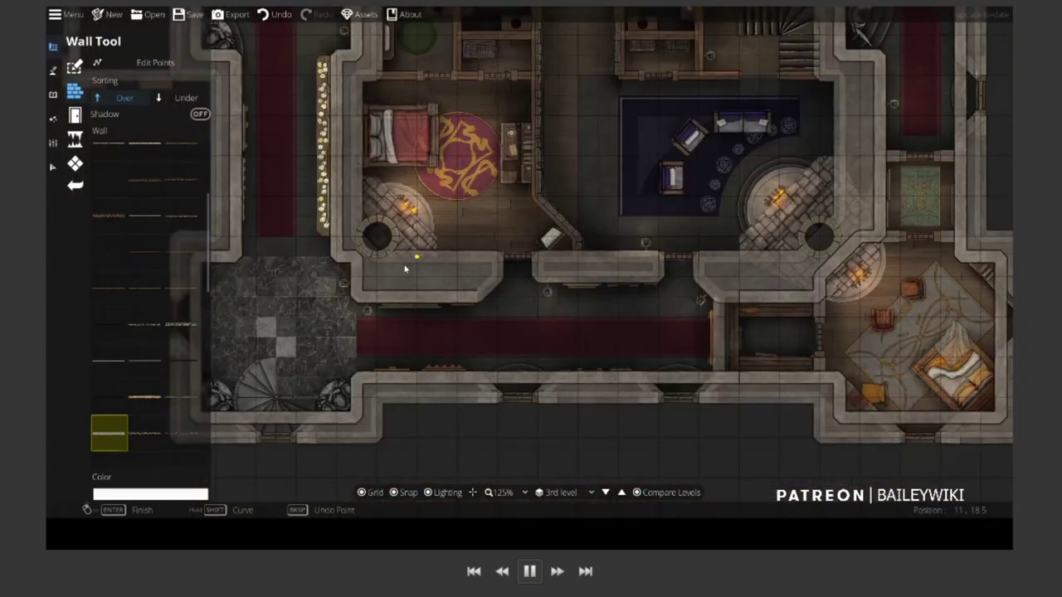
pyautogui.click(477, 300)
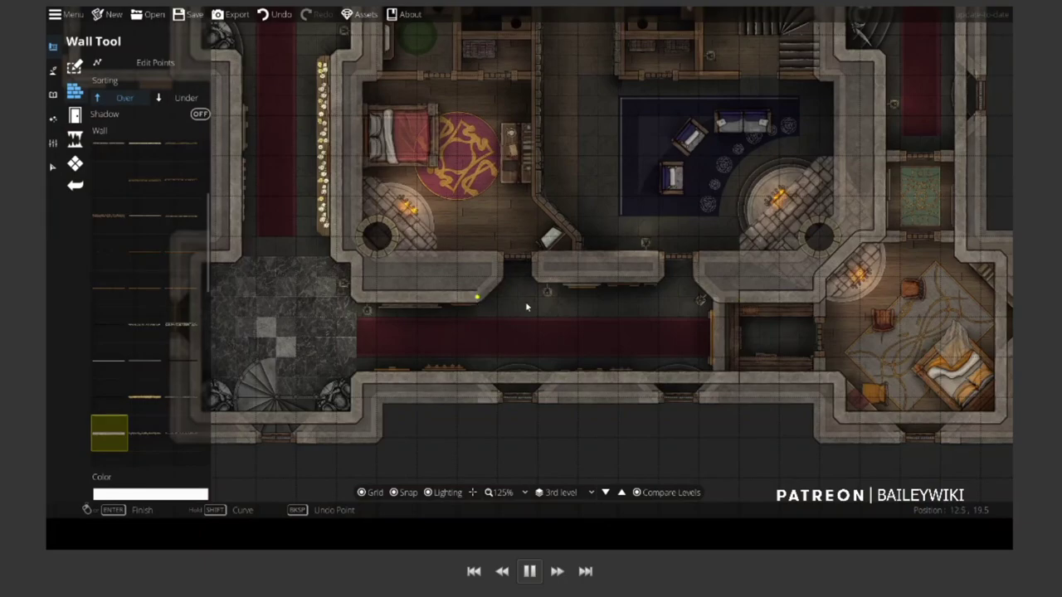
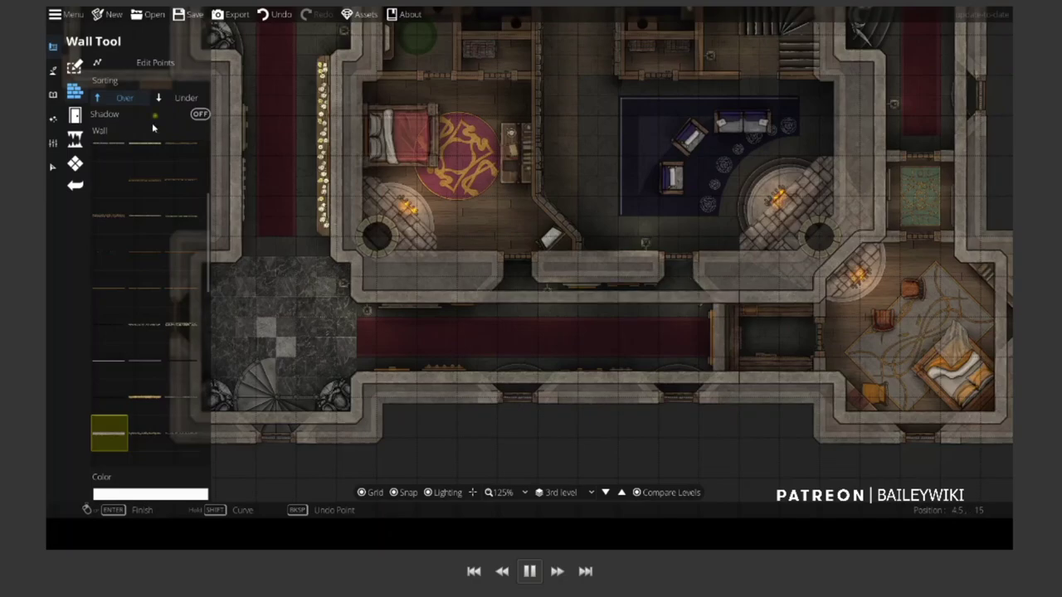
# Set portals to Allow Light, choose a stone-framed window style, and place windows in the inner south walls of the corridor and southeast bedroom
pyautogui.click(74, 116)
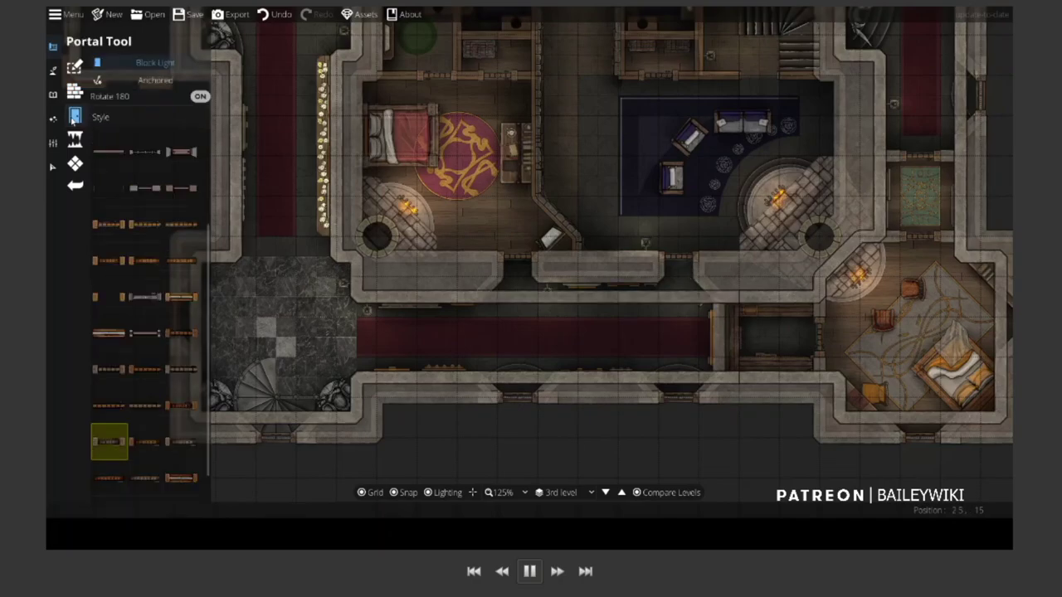
pyautogui.click(146, 65)
pyautogui.scroll(-1, 138, 382)
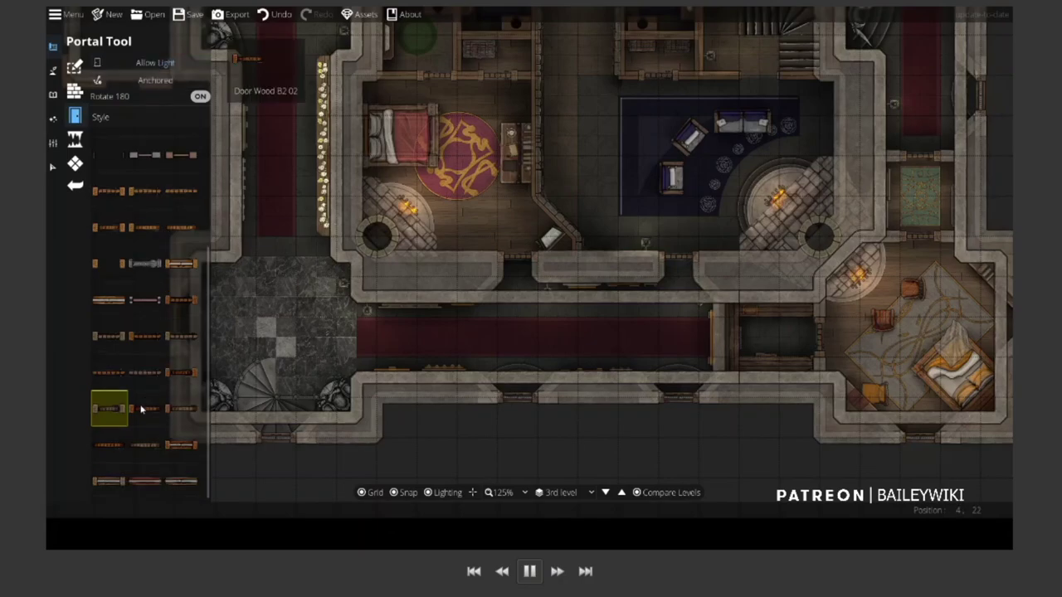
pyautogui.click(105, 485)
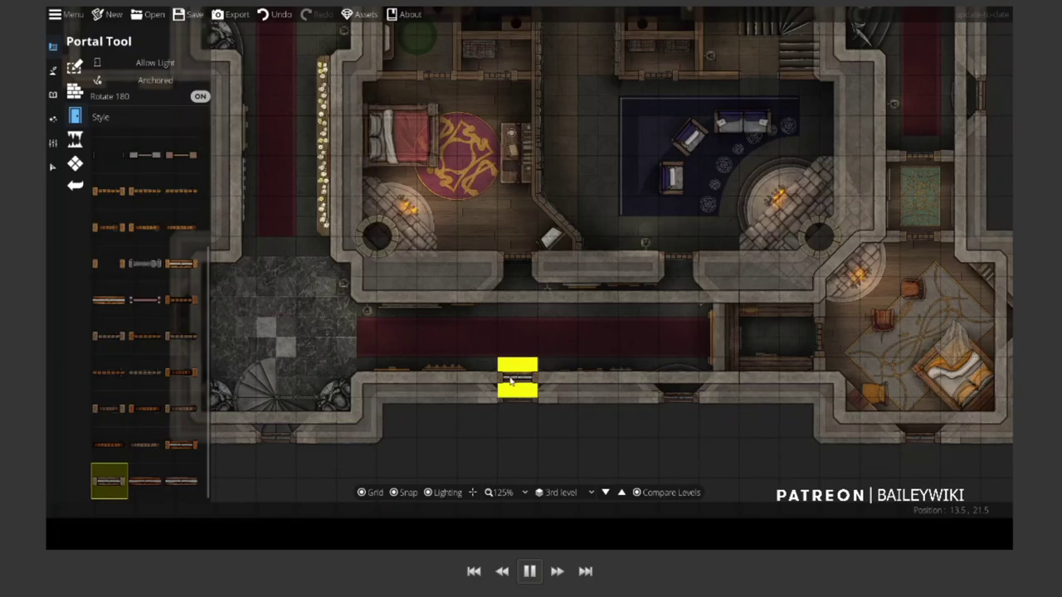
pyautogui.click(512, 380)
pyautogui.click(678, 380)
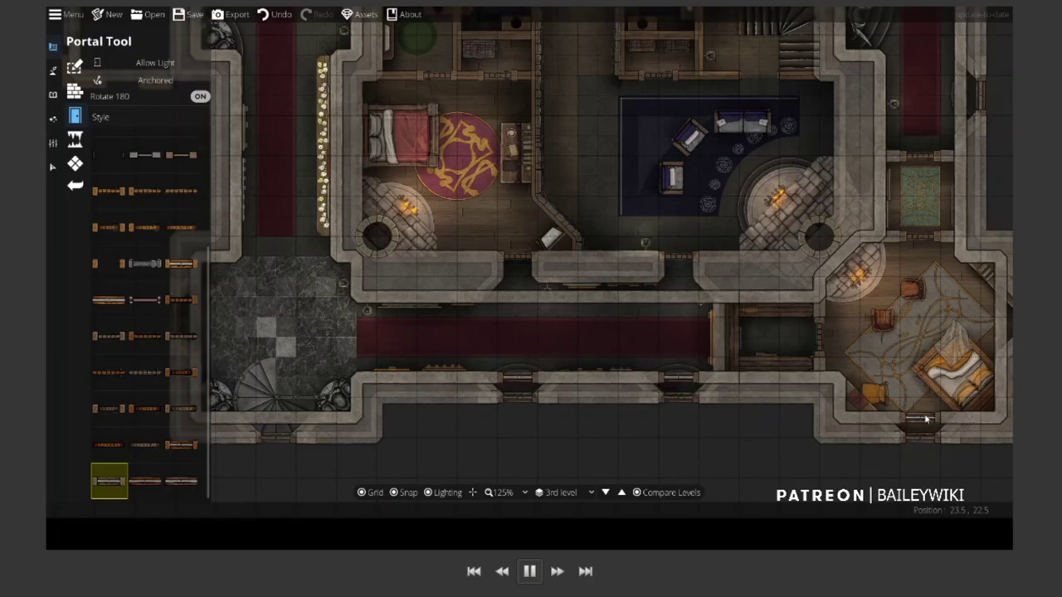
pyautogui.moveTo(896, 426); pyautogui.dragTo(631, 406)
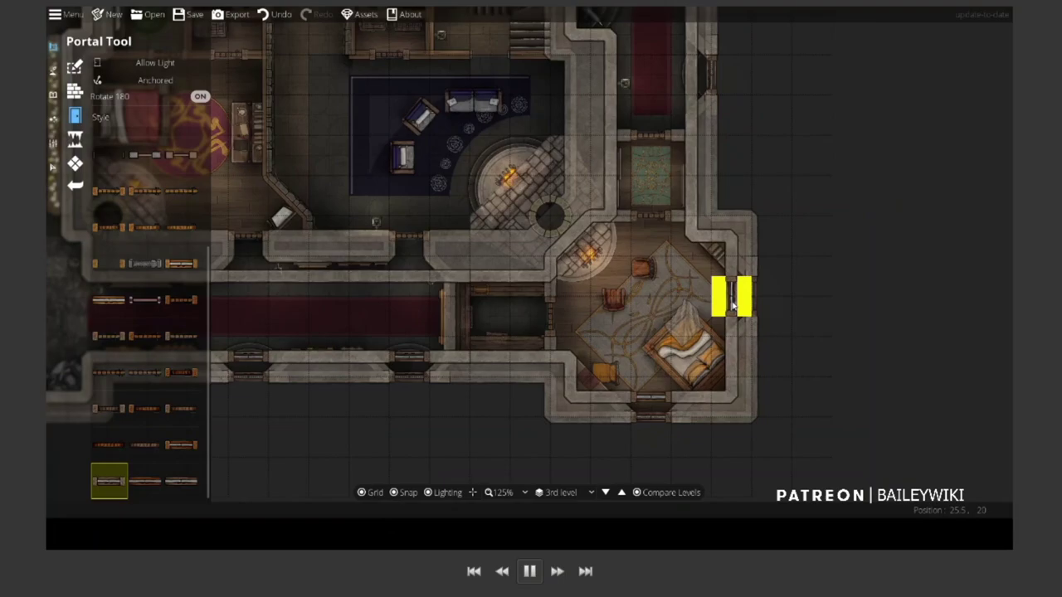
# Turn off the 180-degree portal rotation and try a window in the southeast bedroom's inner east wall
pyautogui.click(199, 96)
pyautogui.click(734, 296)
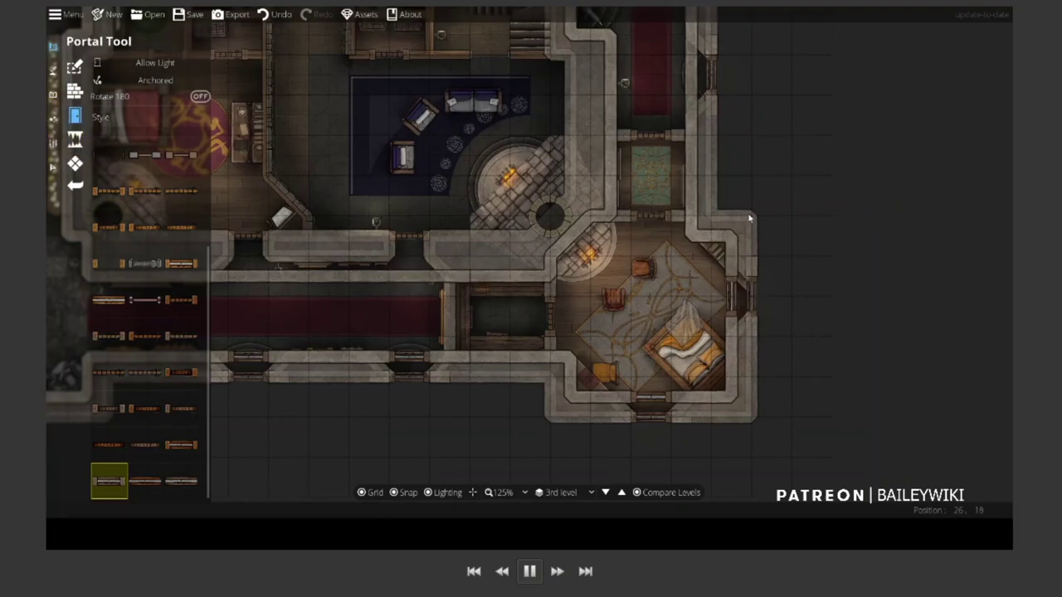
pyautogui.hotkey('ctrl', 'z')
pyautogui.click(649, 398)
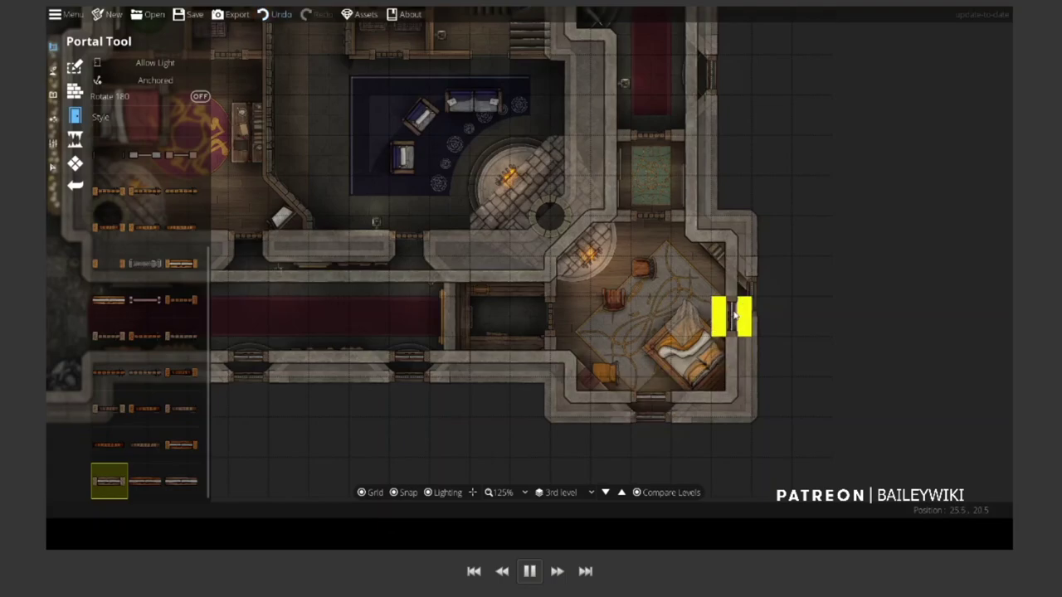
# Place windows in the eastern corridor's inner wall, opposite the two existing outer windows
pyautogui.scroll(5, 733, 314)
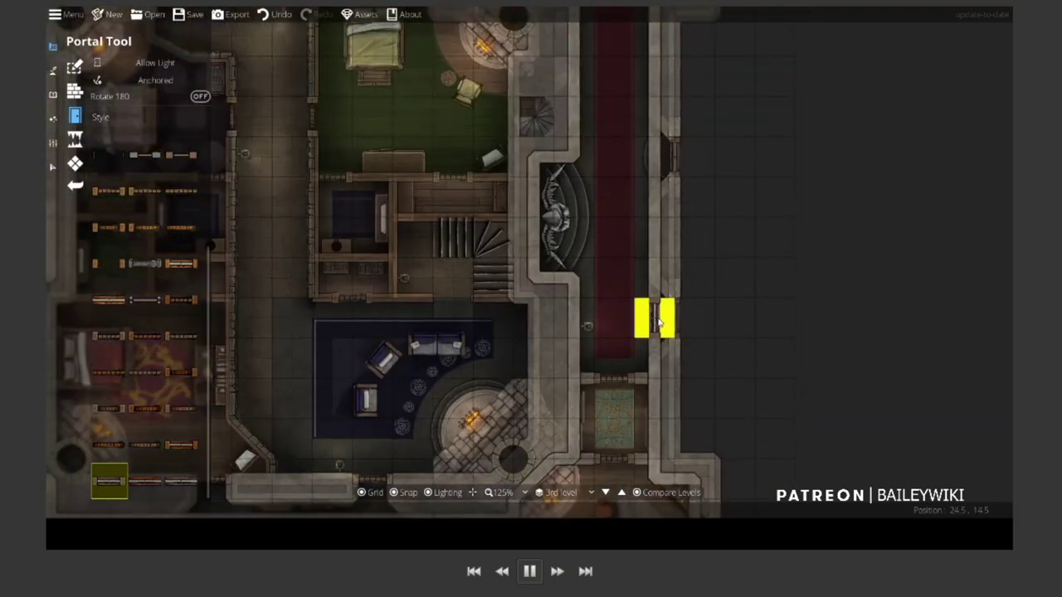
pyautogui.click(656, 314)
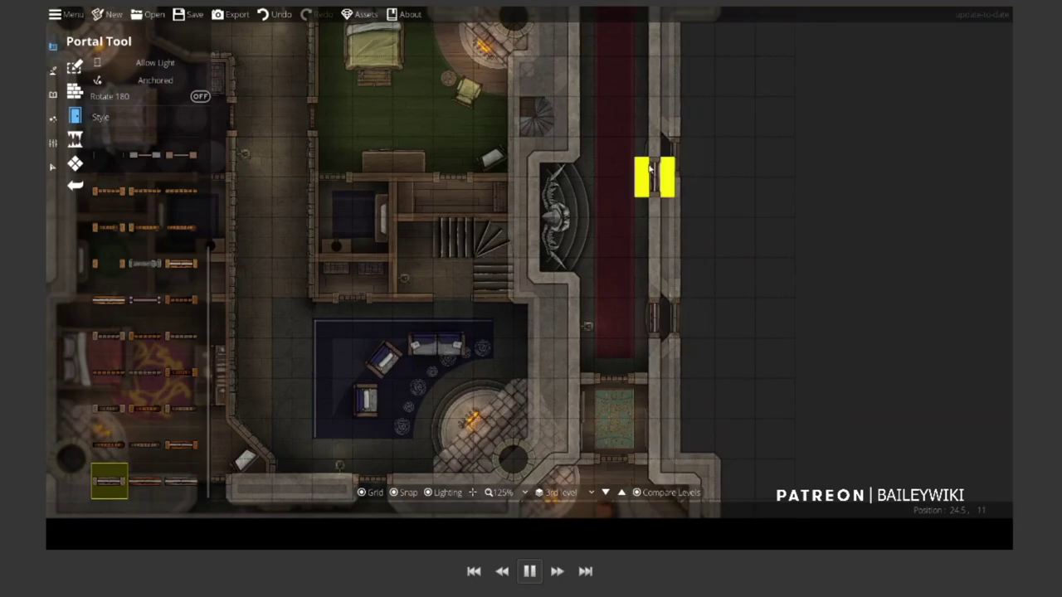
pyautogui.scroll(6, 692, 236)
# Place a window in the northeast stair tower's inner east wall, undo it, and place it slightly further north
pyautogui.click(674, 221)
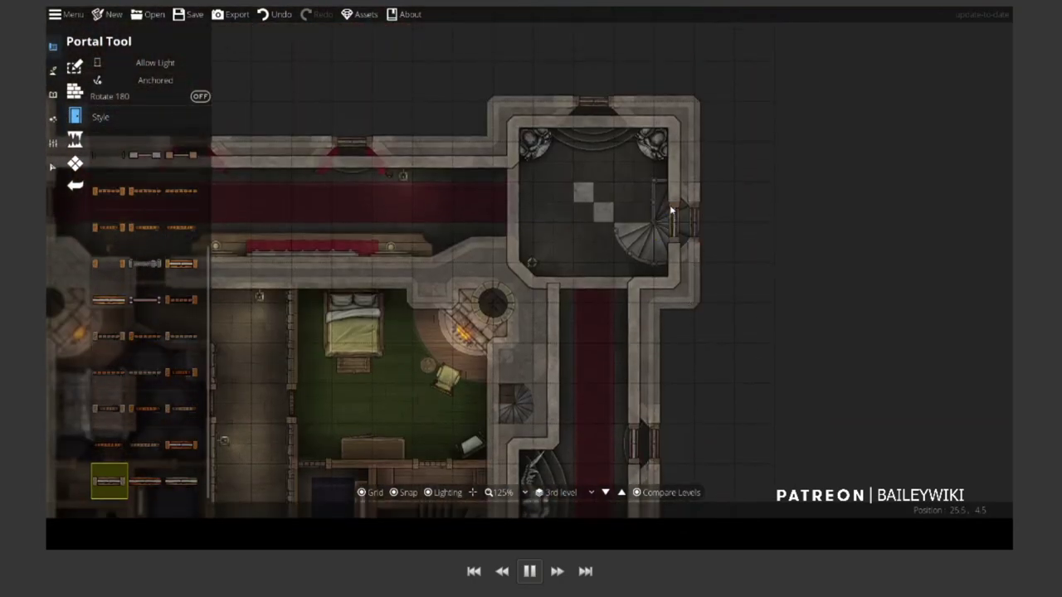
pyautogui.click(595, 123)
pyautogui.hotkey('ctrl', 'z')
pyautogui.click(674, 199)
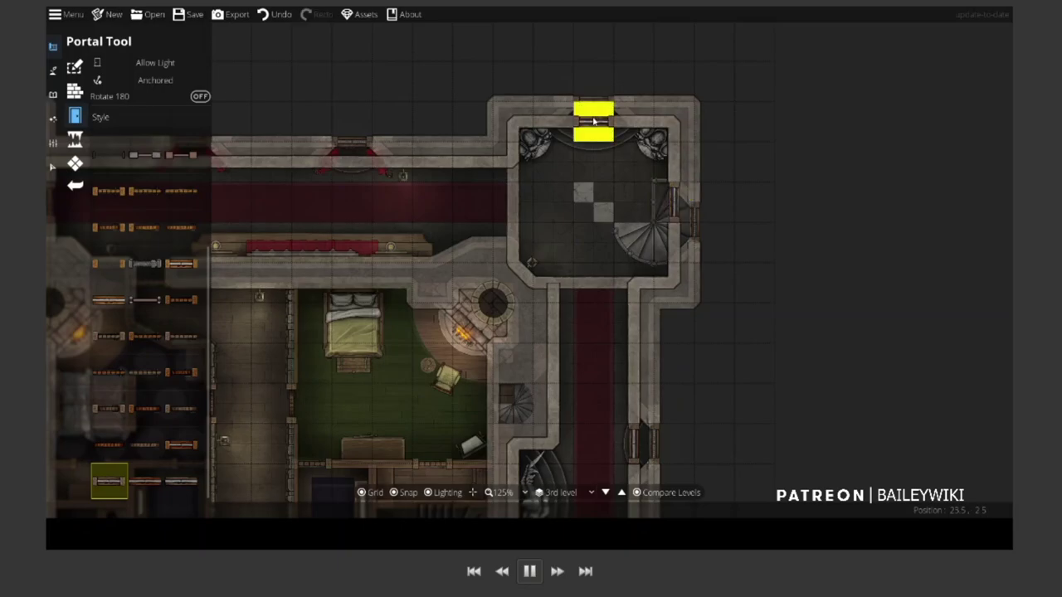
# Place windows in the inner north walls of the stair tower, the northern corridor and the northwest room, aligned with the outer windows
pyautogui.press('Left')
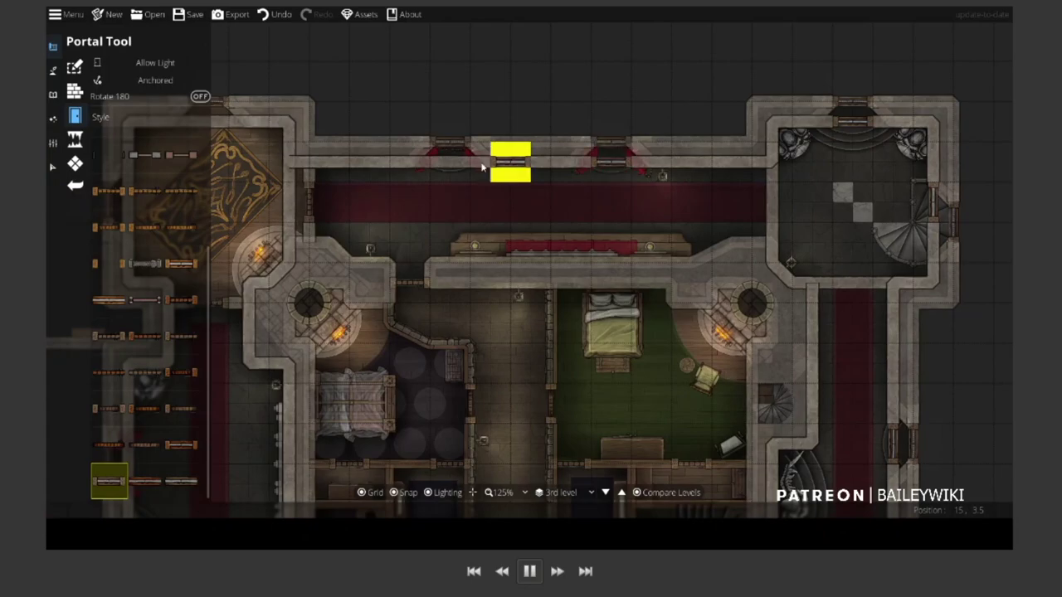
pyautogui.press('Left')
pyautogui.press('Left')
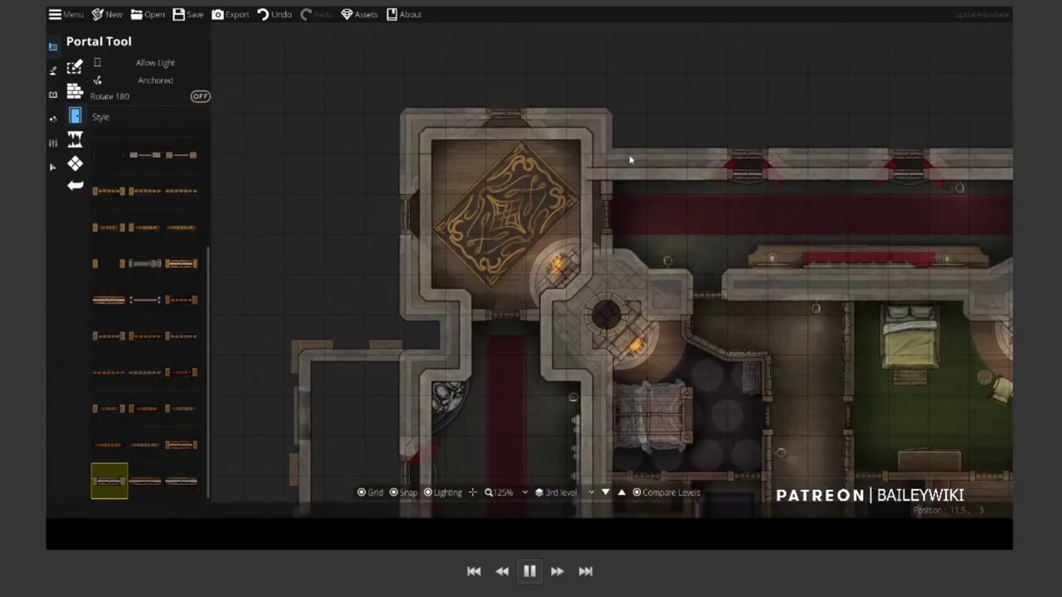
pyautogui.click(501, 141)
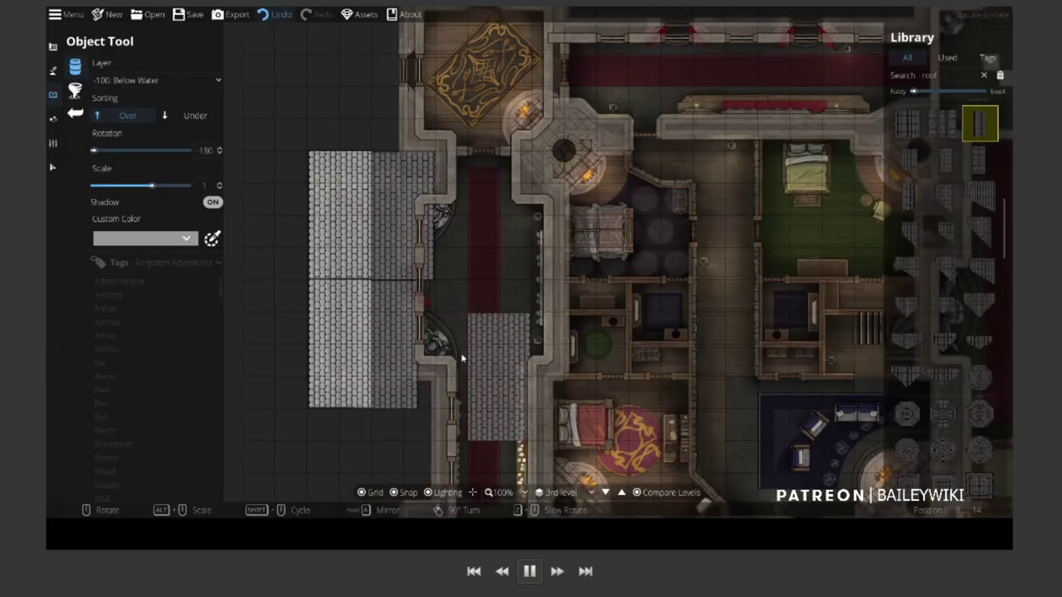
# Undo the misaligned lower dark roof section and place it flush beneath the upper dark one
pyautogui.hotkey('ctrl', 'z')
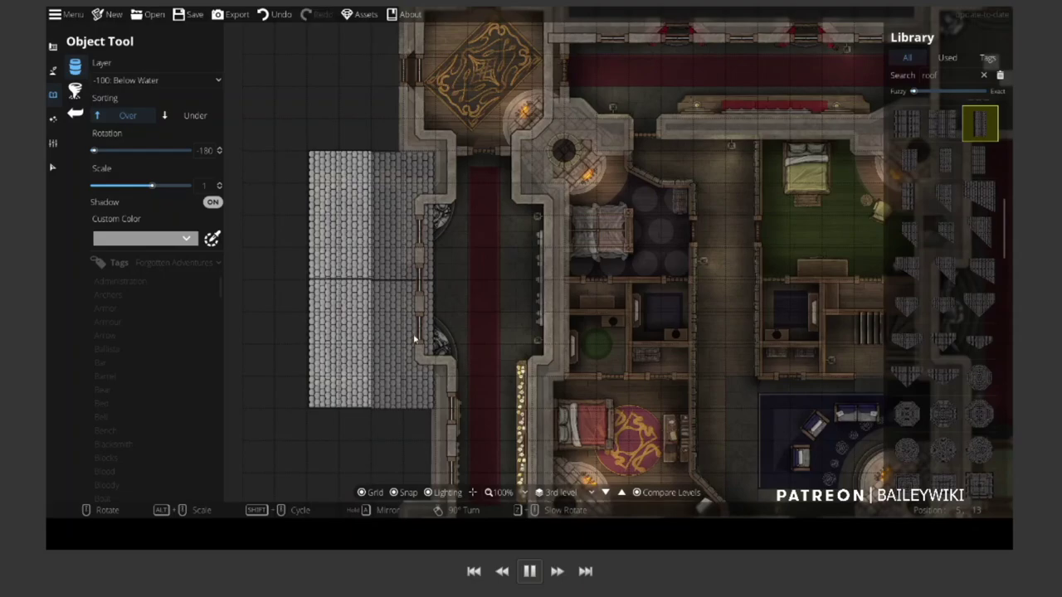
pyautogui.click(518, 287)
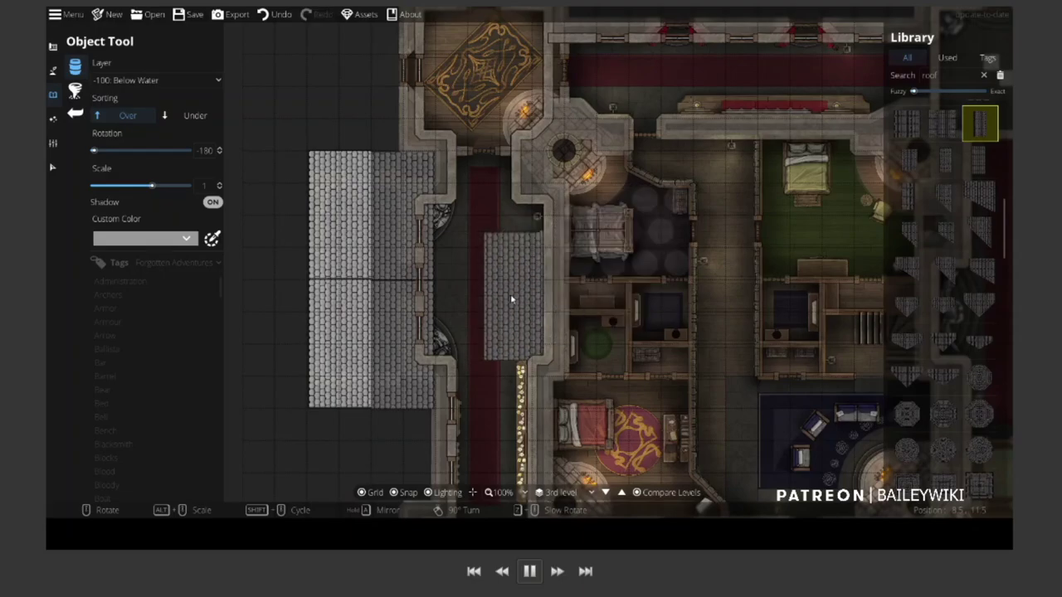
pyautogui.scroll(4, 512, 300)
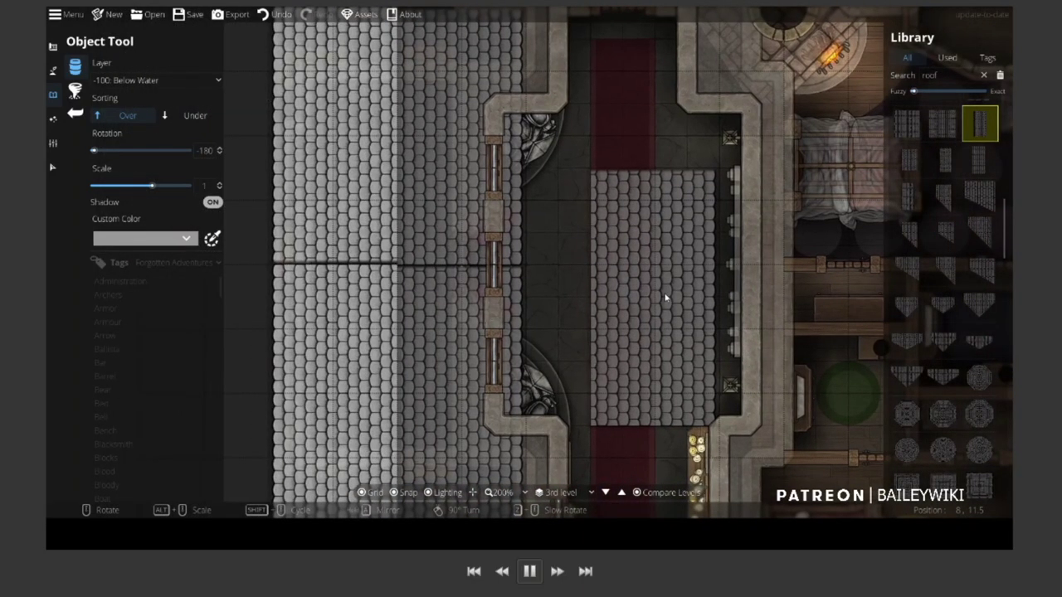
pyautogui.scroll(-3, 622, 290)
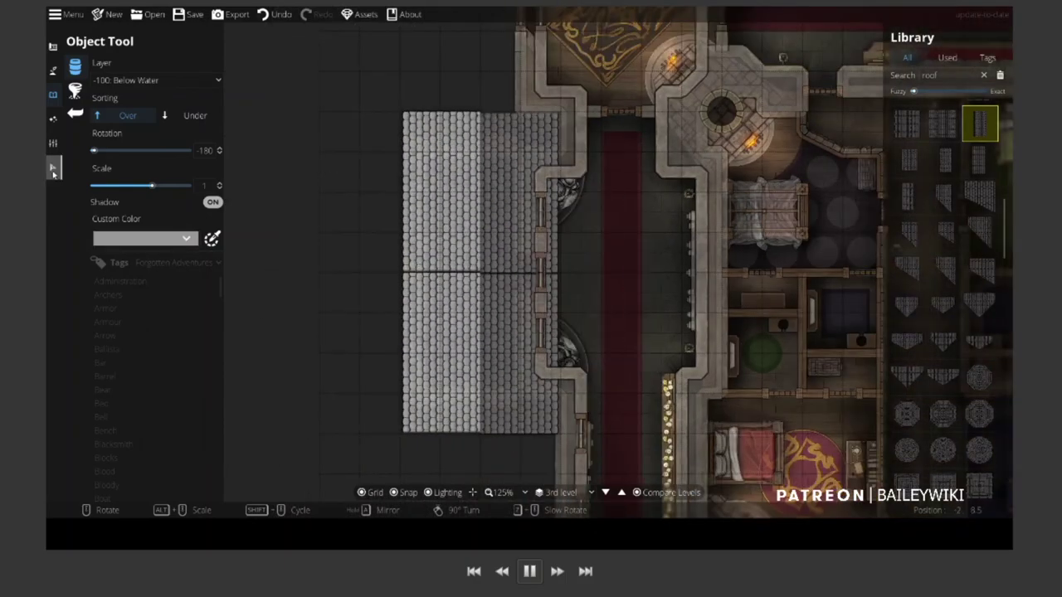
# Turn off the shadows of the upper and lower light roof sections outside the west wall
pyautogui.press('v')
pyautogui.click(438, 255)
pyautogui.click(248, 192)
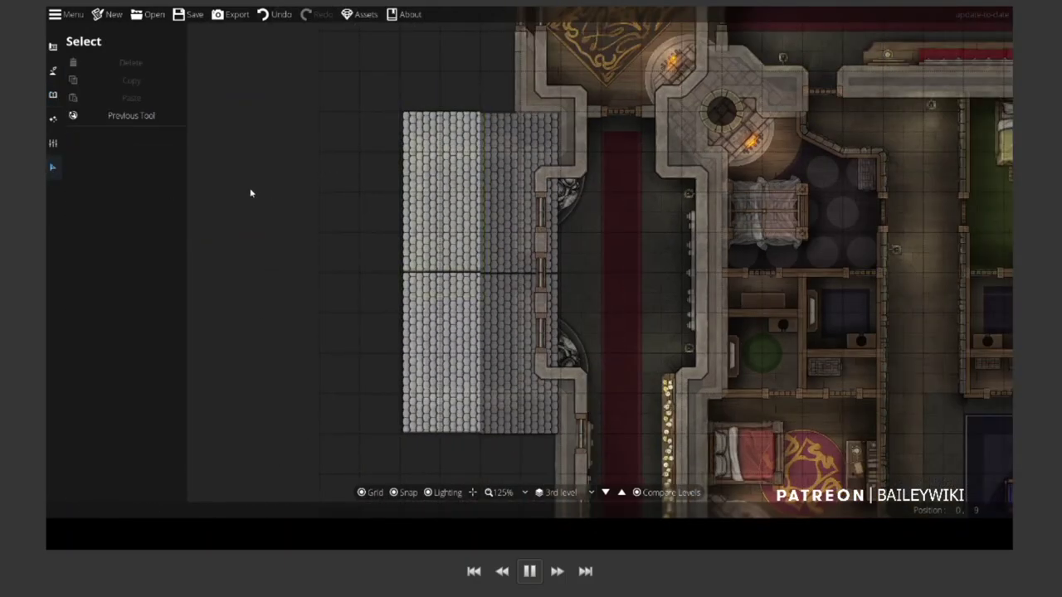
pyautogui.click(433, 189)
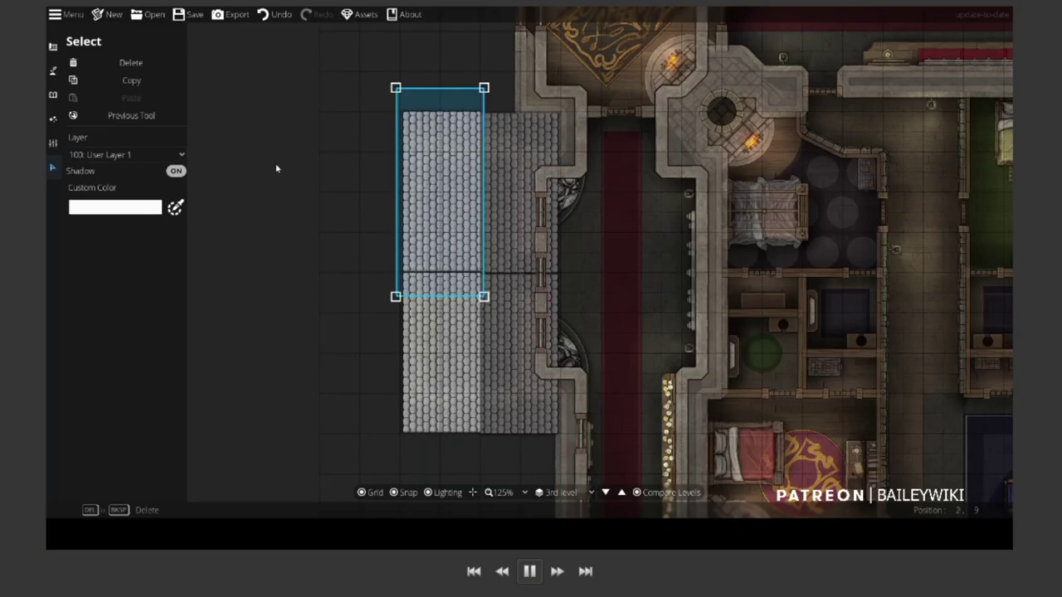
pyautogui.click(175, 172)
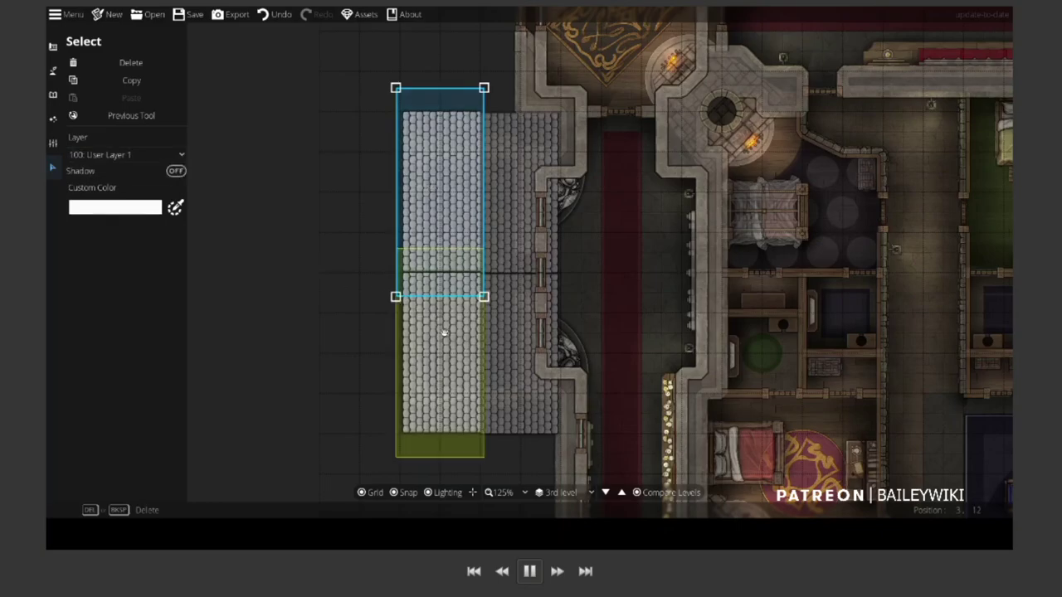
pyautogui.click(344, 373)
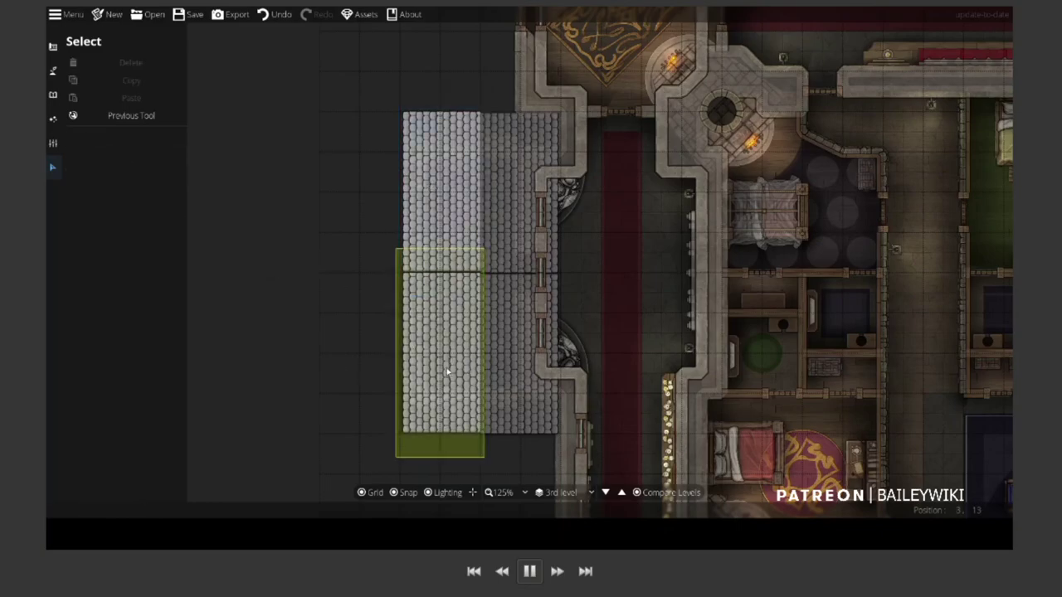
pyautogui.click(446, 372)
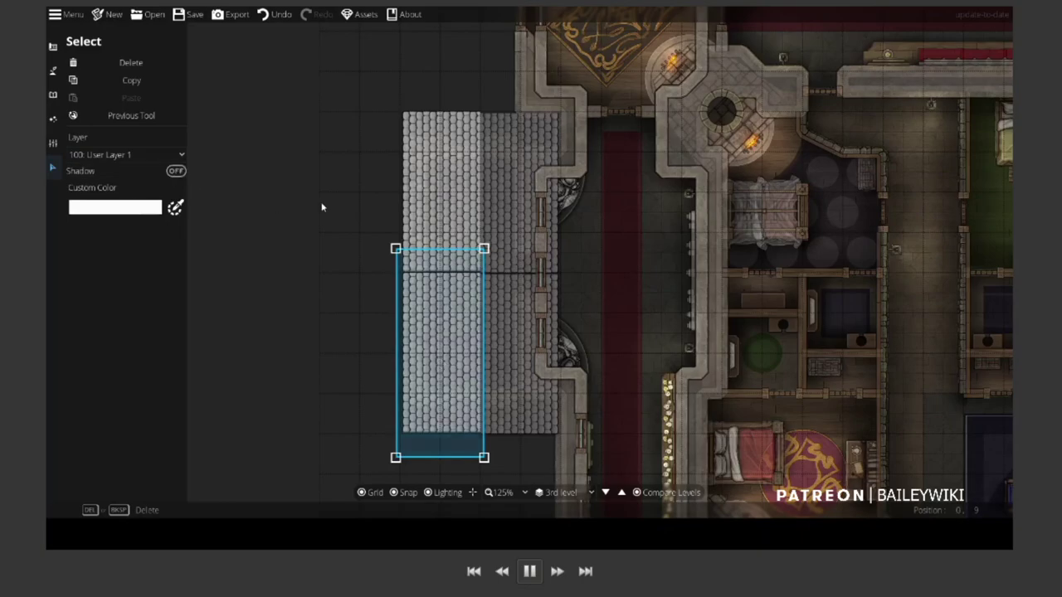
pyautogui.click(323, 208)
# Turn off the shadow of the upper dark roof section and clear the selection
pyautogui.click(503, 200)
pyautogui.click(176, 170)
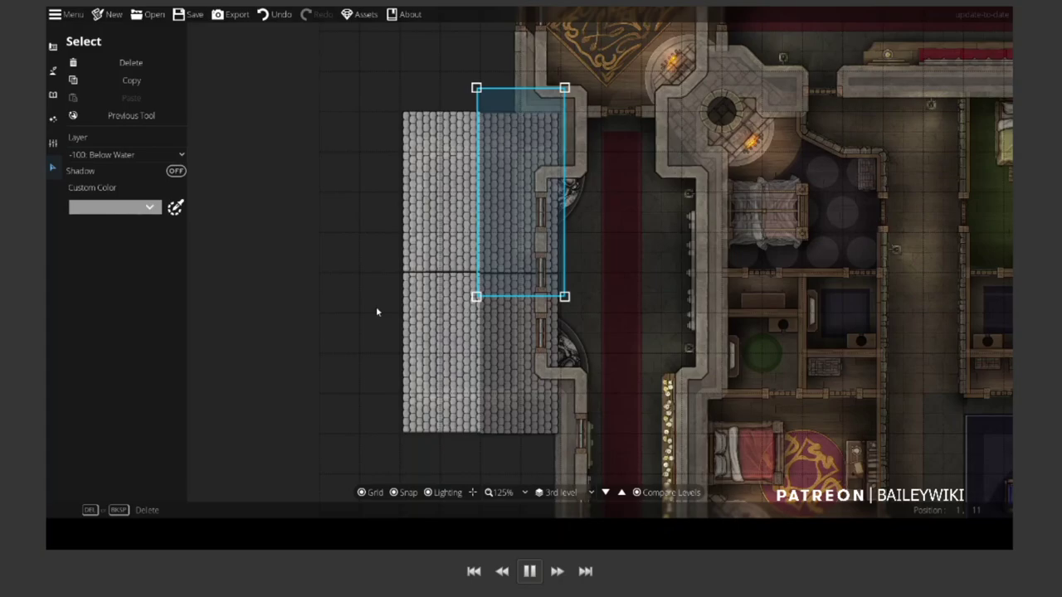
pyautogui.hotkey('ctrl', 'z')
pyautogui.click(258, 264)
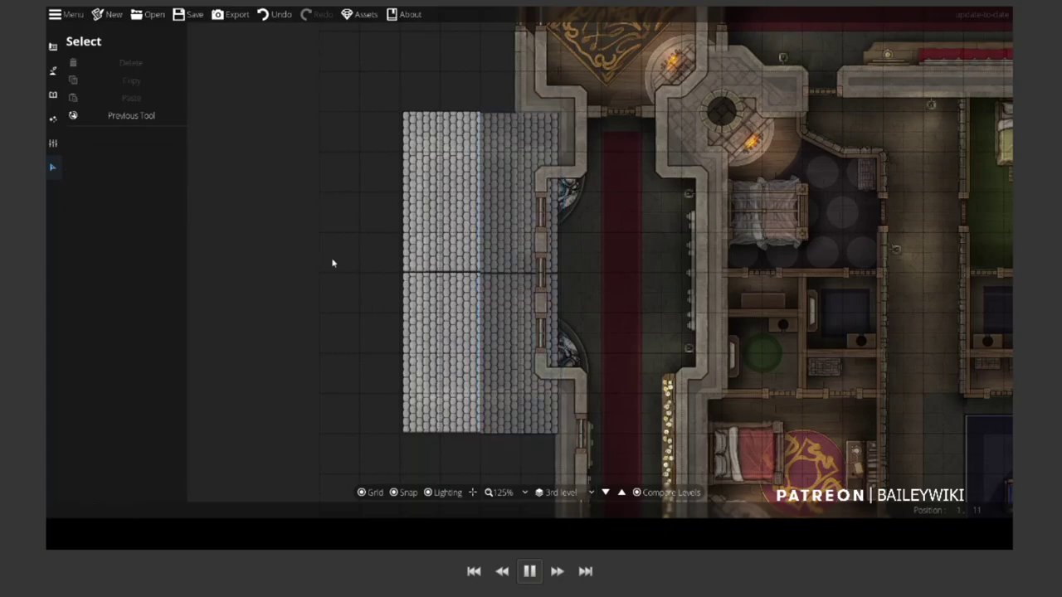
pyautogui.scroll(-2, 244, 279)
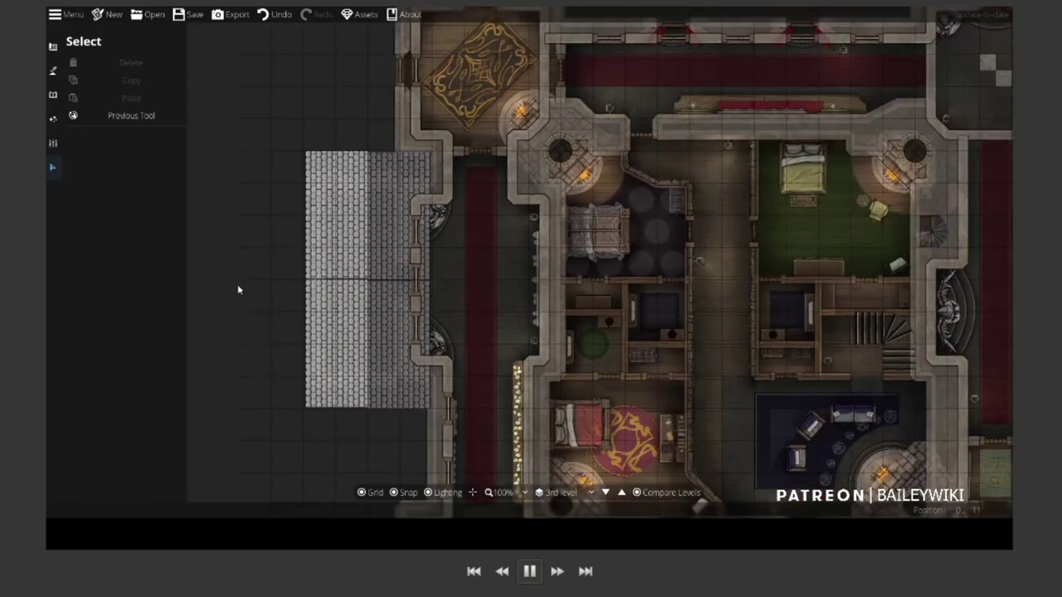
pyautogui.press('Down')
pyautogui.press('Right')
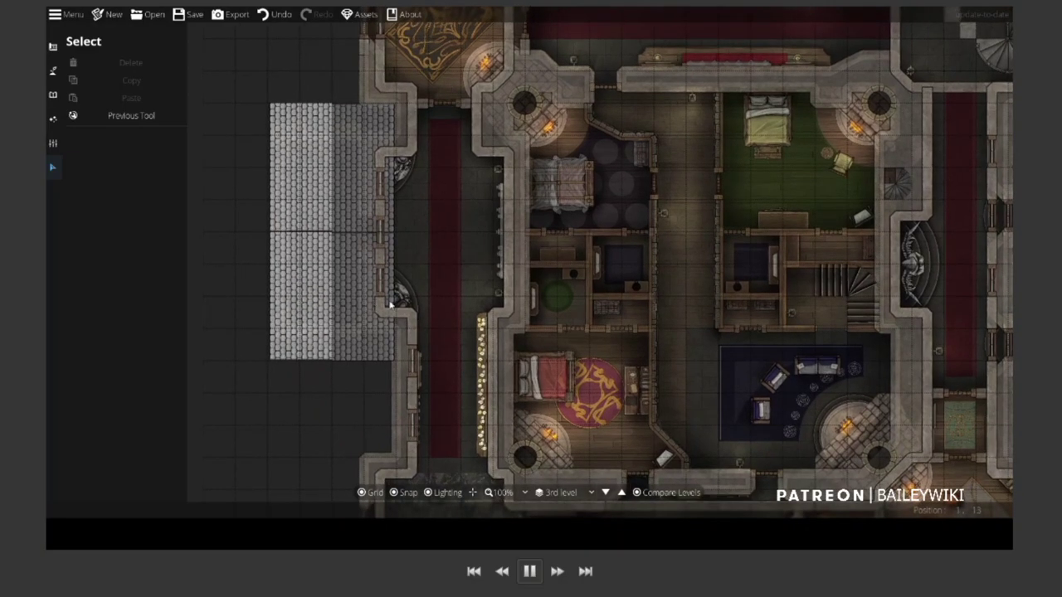
# Draw a stone inner wall along the south side of the northern corridor, from the northwest room to the stair tower, following the outline of the level below
pyautogui.moveTo(589, 211); pyautogui.dragTo(425, 336)
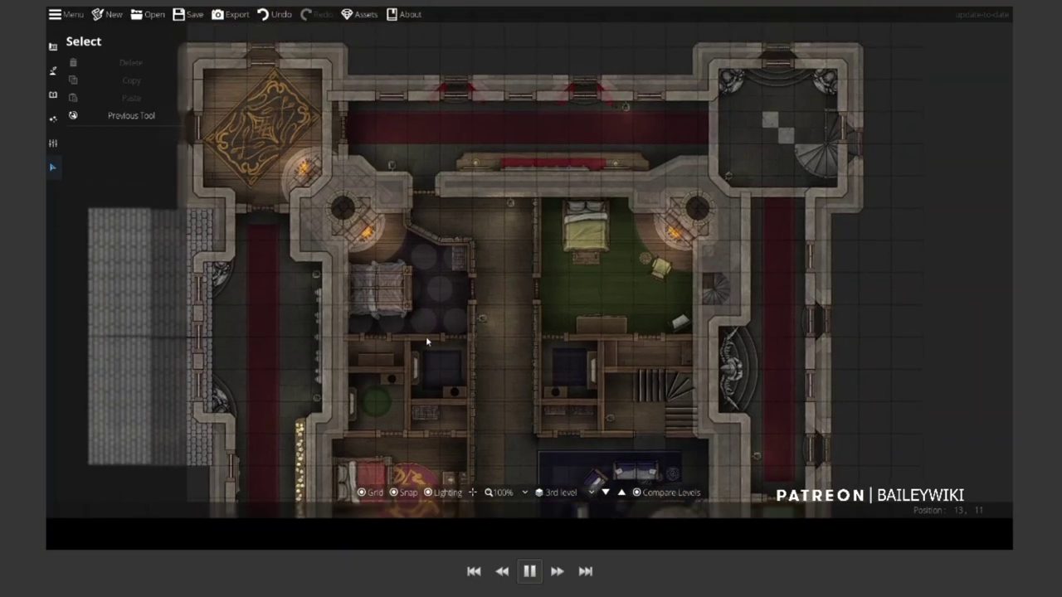
pyautogui.click(53, 94)
pyautogui.click(95, 73)
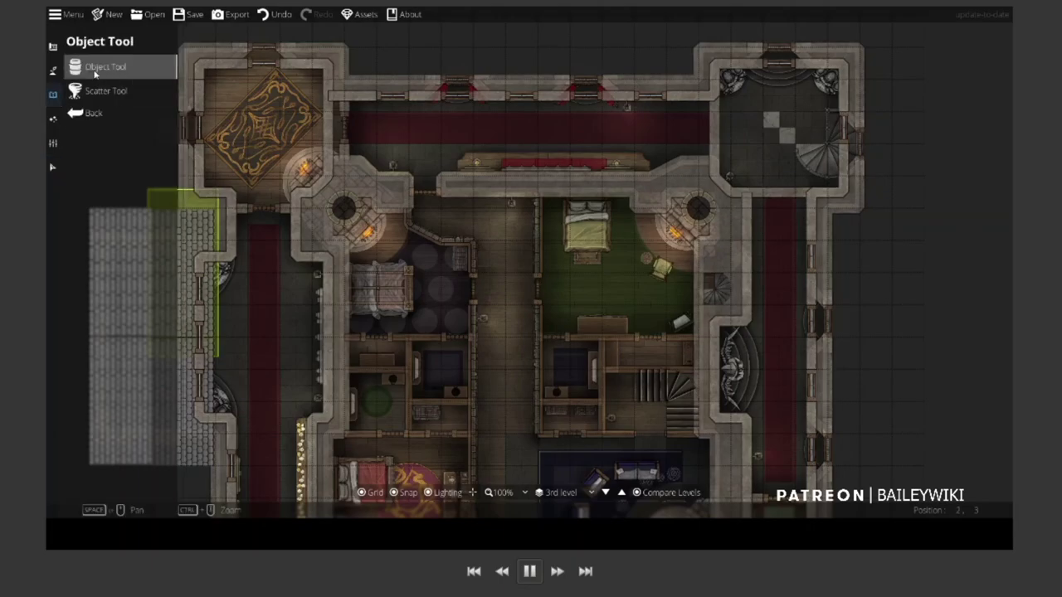
pyautogui.click(52, 46)
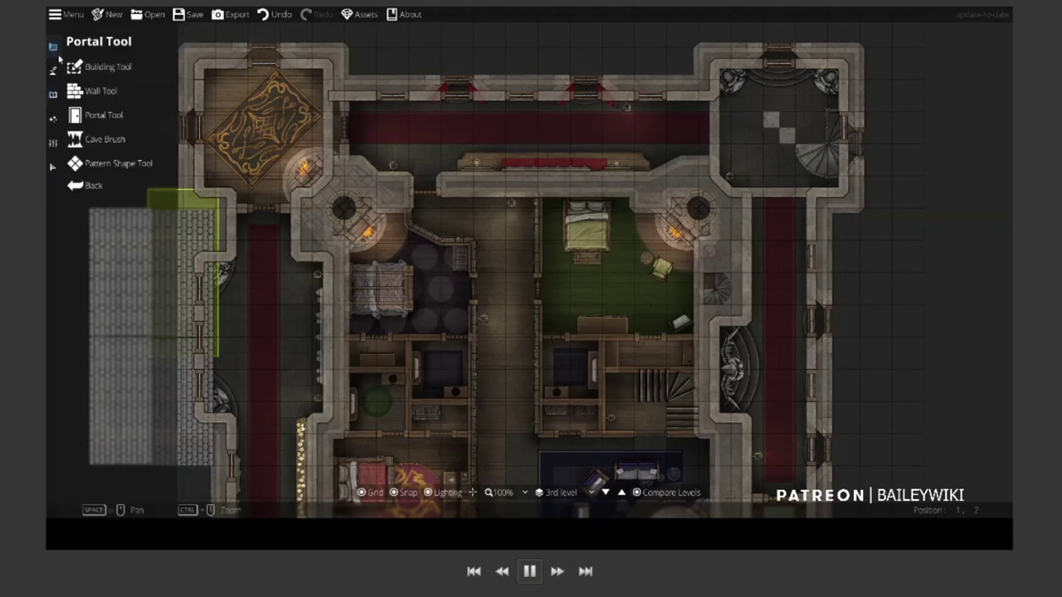
pyautogui.click(115, 91)
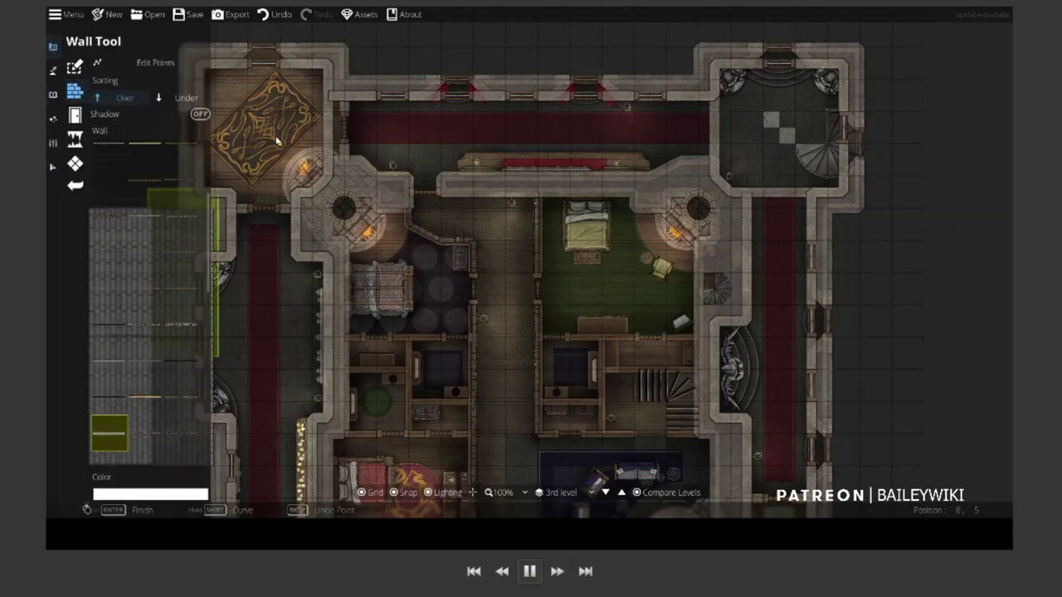
pyautogui.click(174, 495)
pyautogui.click(178, 478)
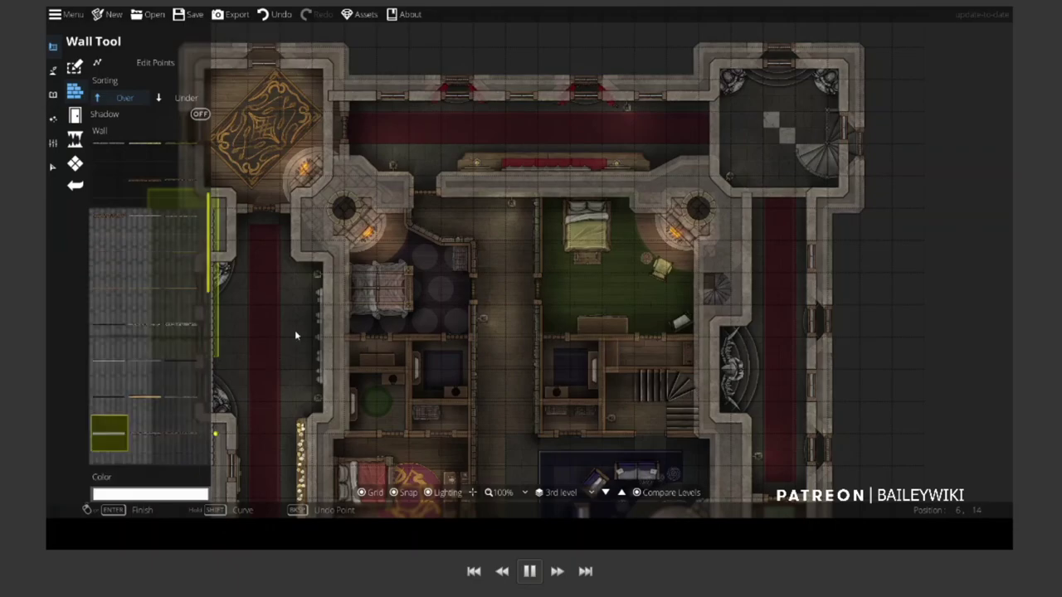
pyautogui.click(331, 162)
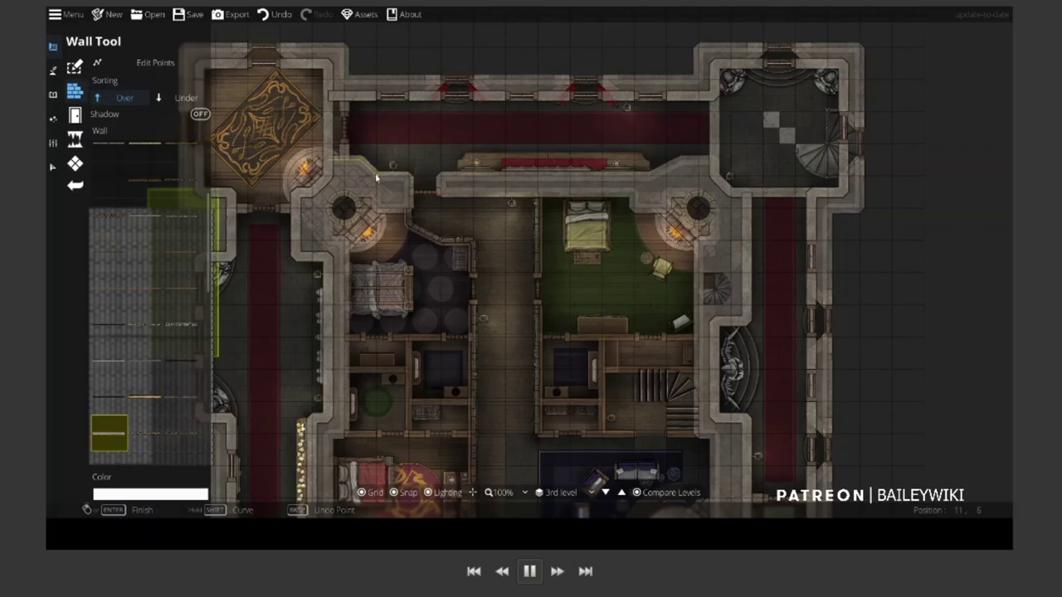
pyautogui.click(387, 182)
pyautogui.press('d')
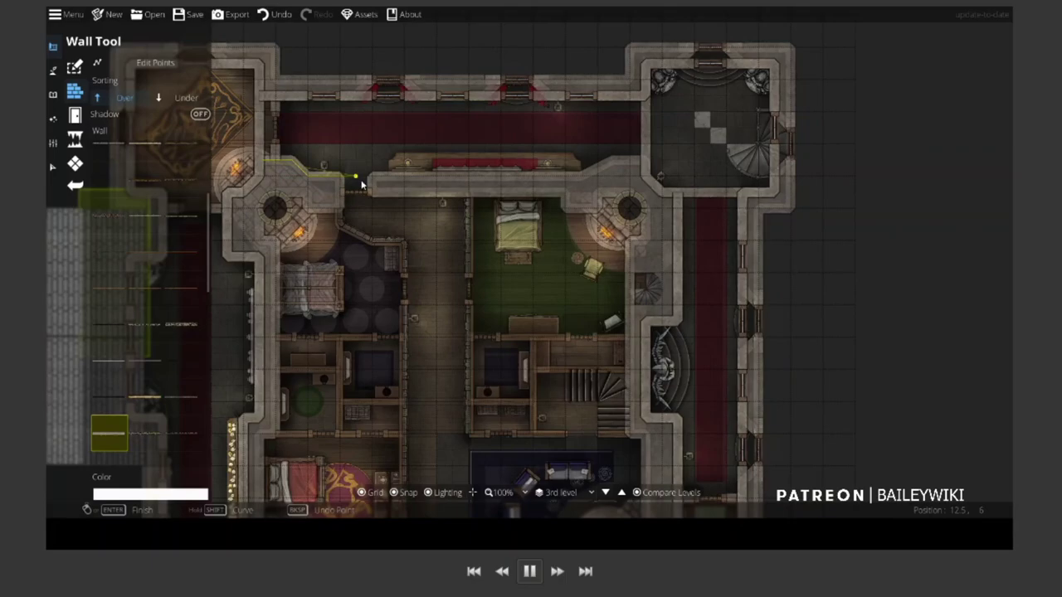
pyautogui.moveTo(596, 177); pyautogui.dragTo(635, 160)
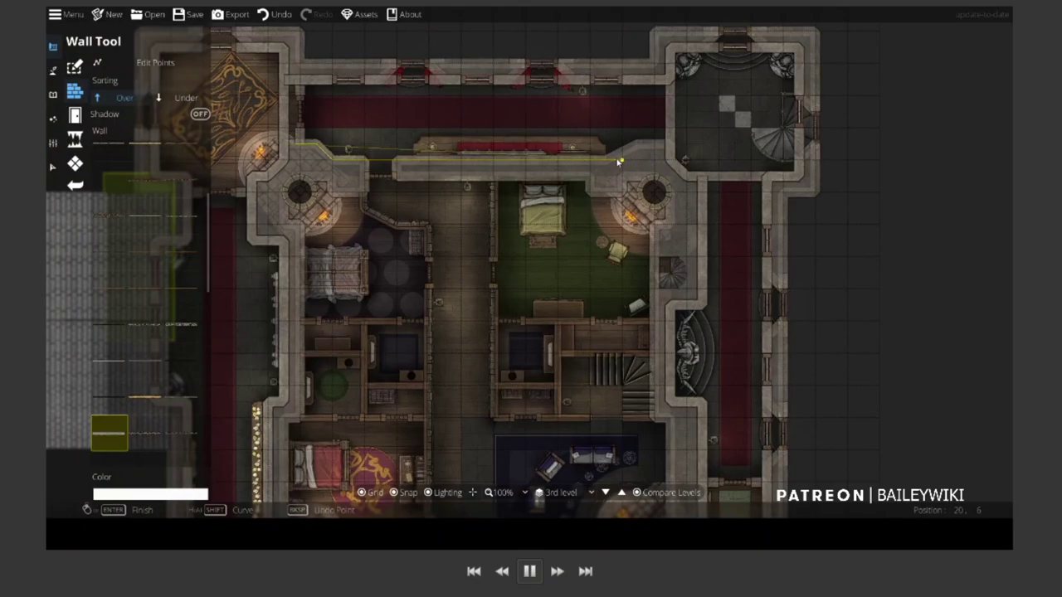
pyautogui.click(621, 159)
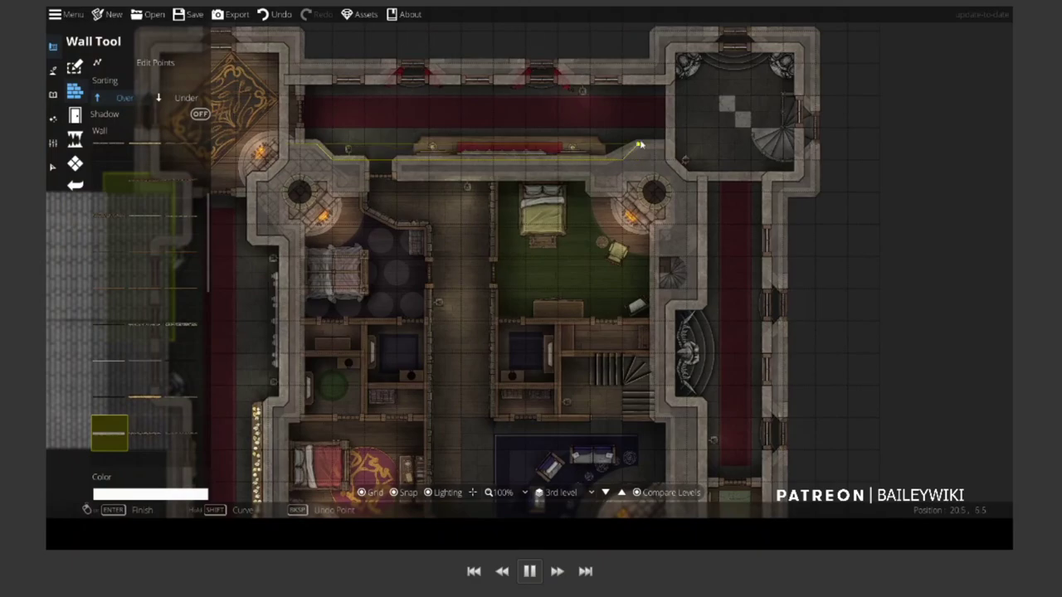
pyautogui.rightClick(672, 146)
pyautogui.moveTo(670, 187); pyautogui.dragTo(743, 96)
pyautogui.press('Up')
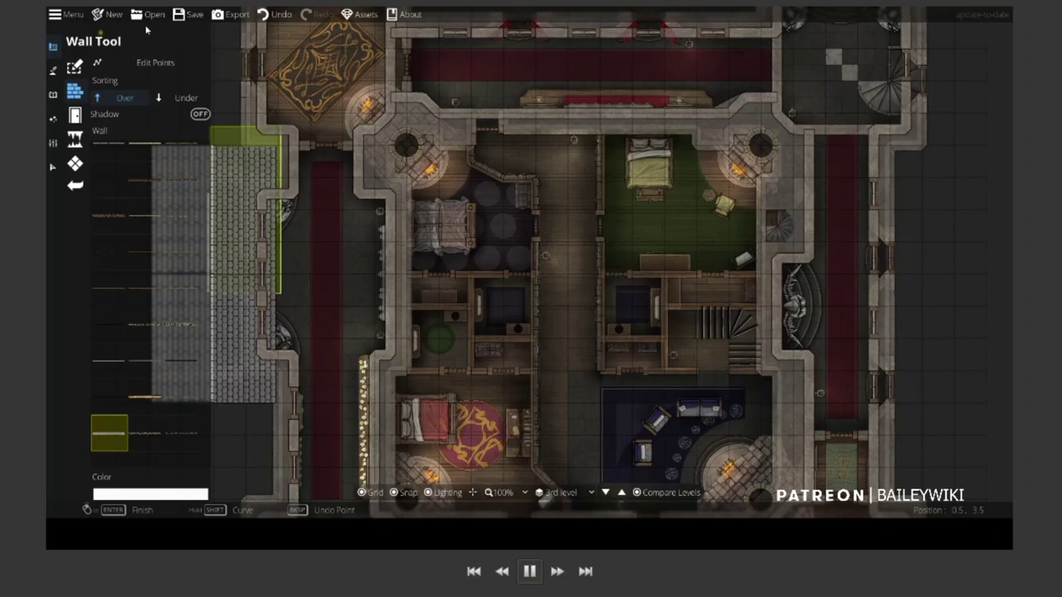
# Edit the corner points of the northern corridor's inner wall so that its jogs turn at right angles
pyautogui.click(159, 65)
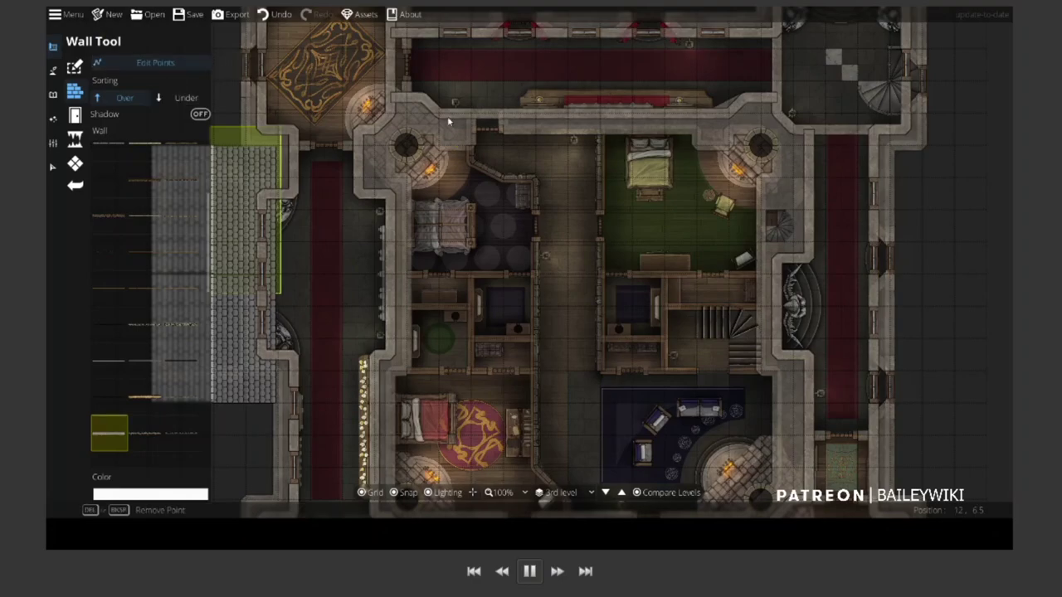
pyautogui.moveTo(449, 117)
pyautogui.mouseDown()
pyautogui.moveTo(438, 112)
pyautogui.moveTo(447, 98)
pyautogui.mouseUp()
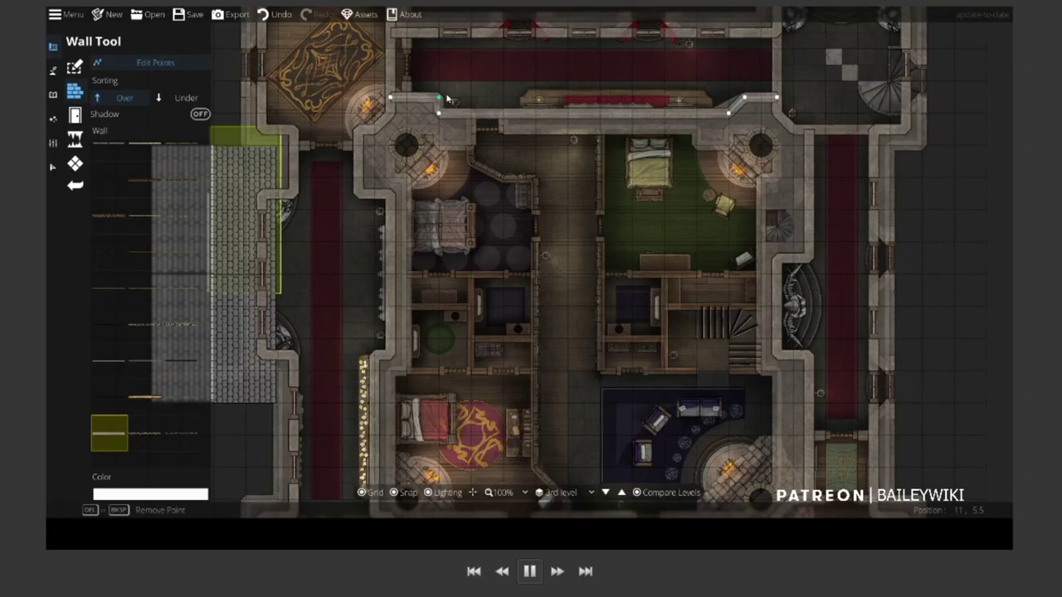
pyautogui.click(455, 116)
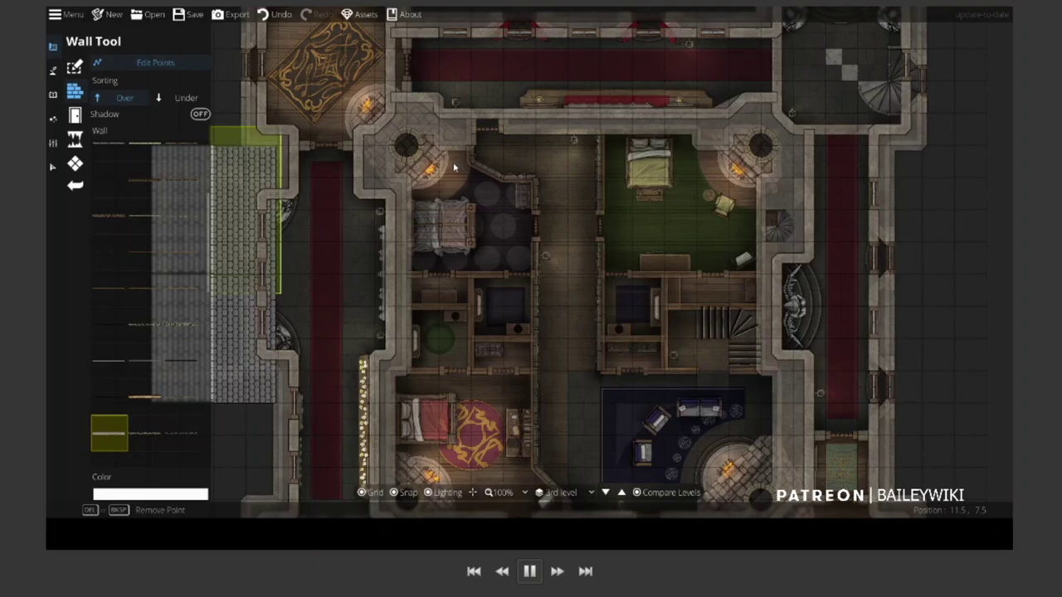
pyautogui.click(438, 112)
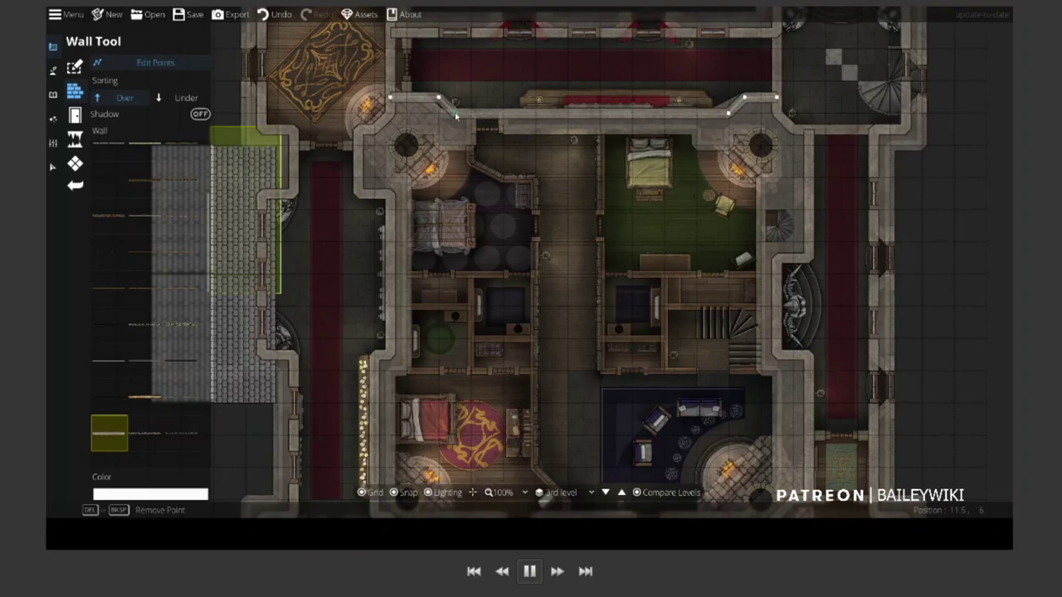
pyautogui.moveTo(439, 100); pyautogui.dragTo(455, 100)
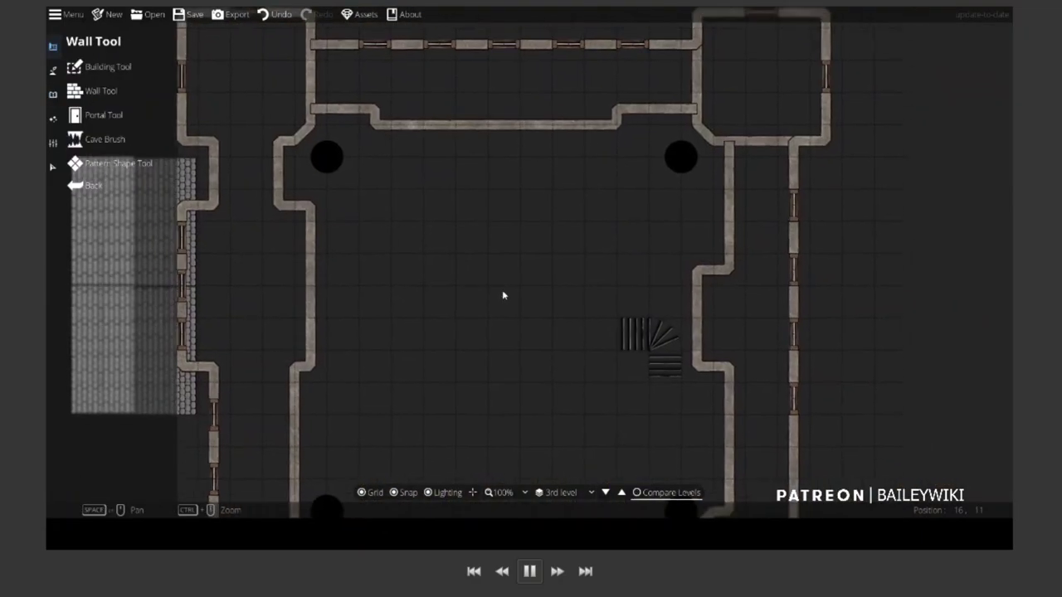
# Copy the colour value of the stair tower's floor on the 2nd floor and check which tile pattern it uses
pyautogui.moveTo(502, 290); pyautogui.dragTo(612, 335)
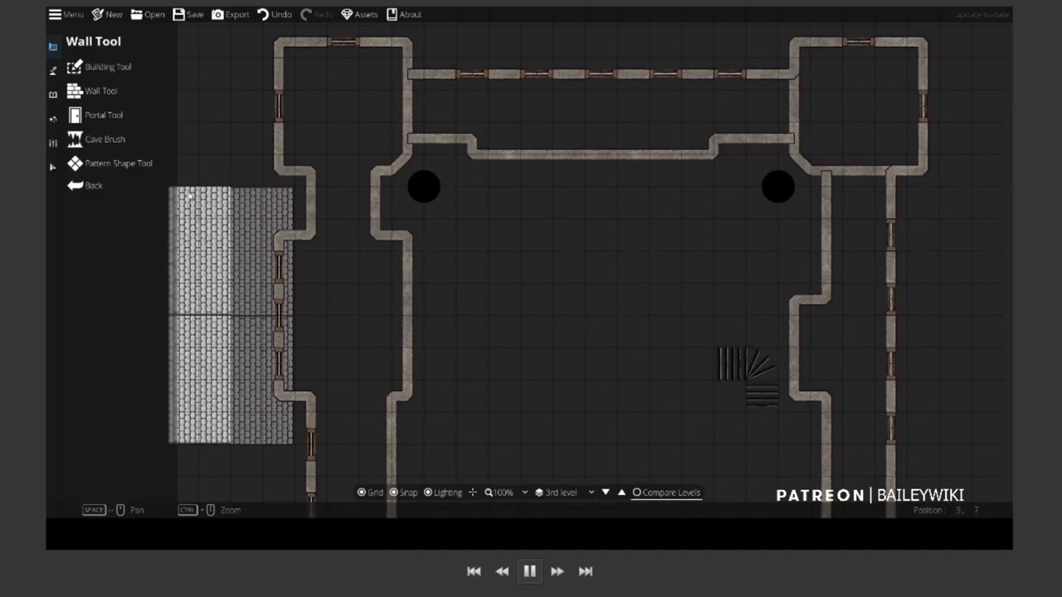
pyautogui.click(606, 494)
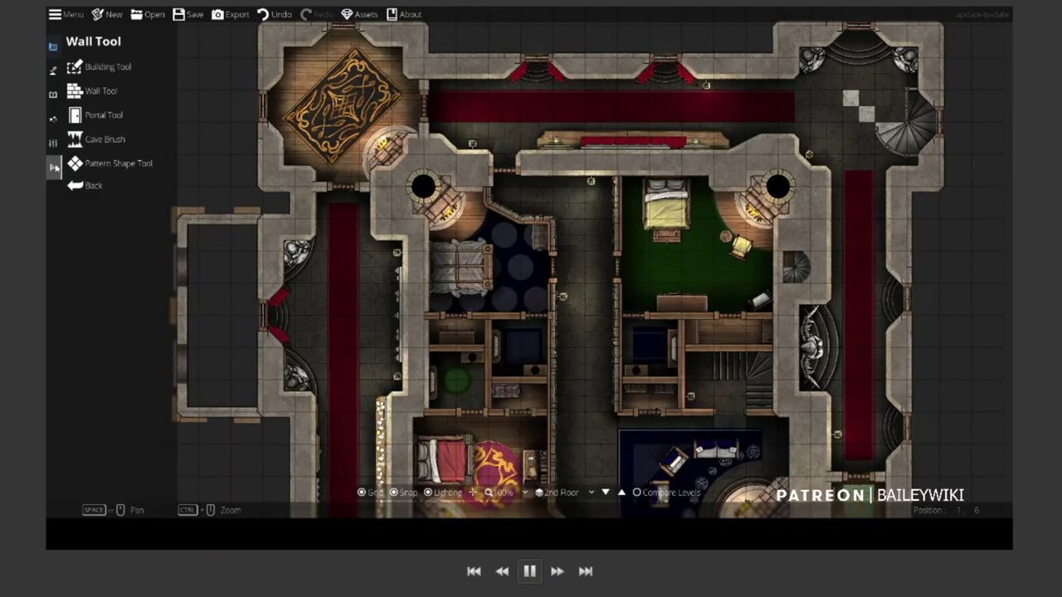
pyautogui.press('v')
pyautogui.click(827, 113)
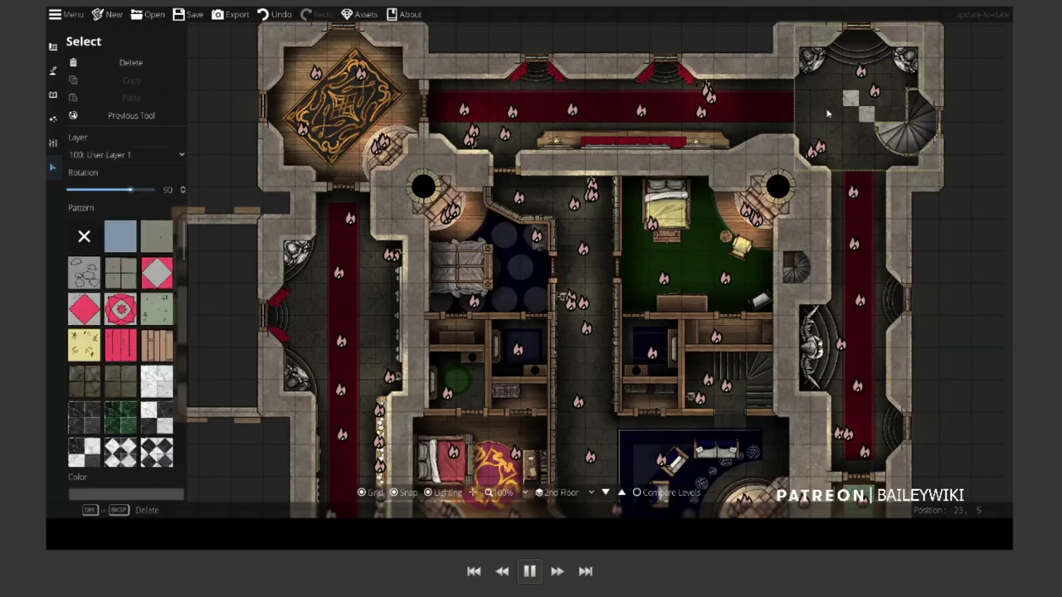
pyautogui.click(163, 497)
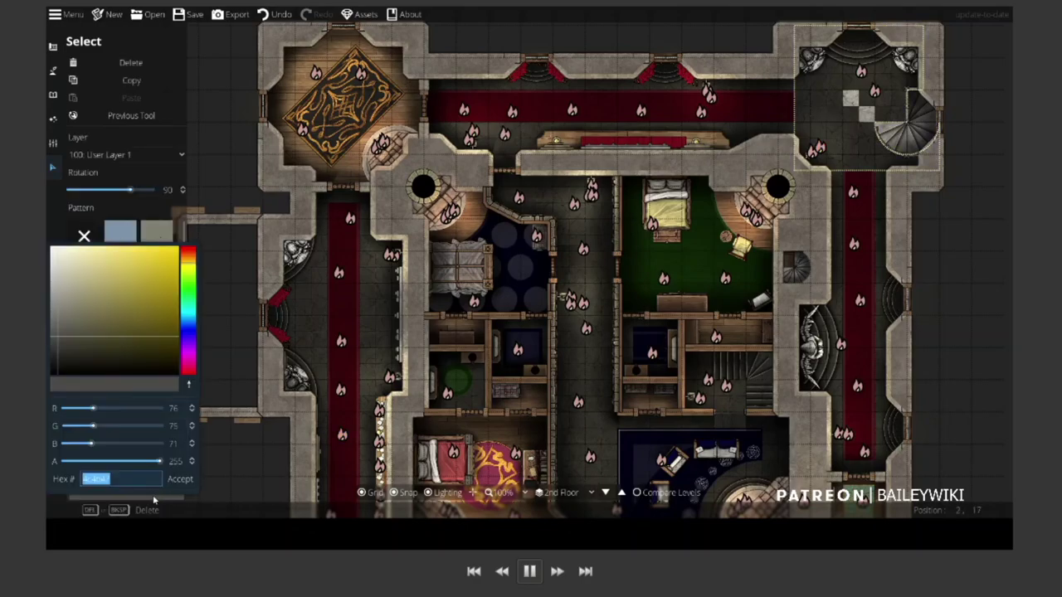
pyautogui.click(180, 479)
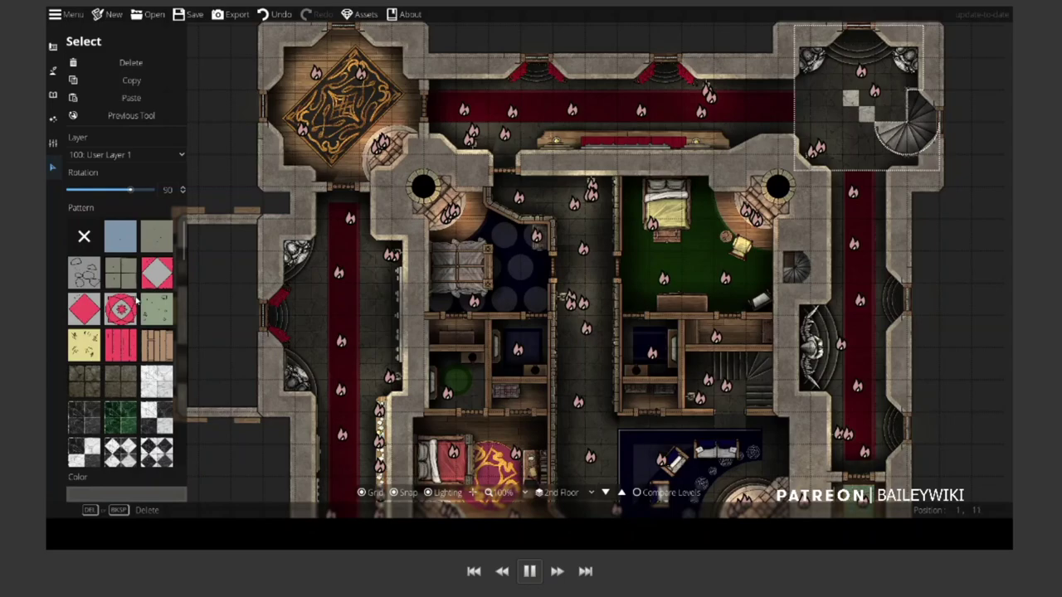
pyautogui.scroll(-3, 125, 312)
pyautogui.scroll(-4, 119, 318)
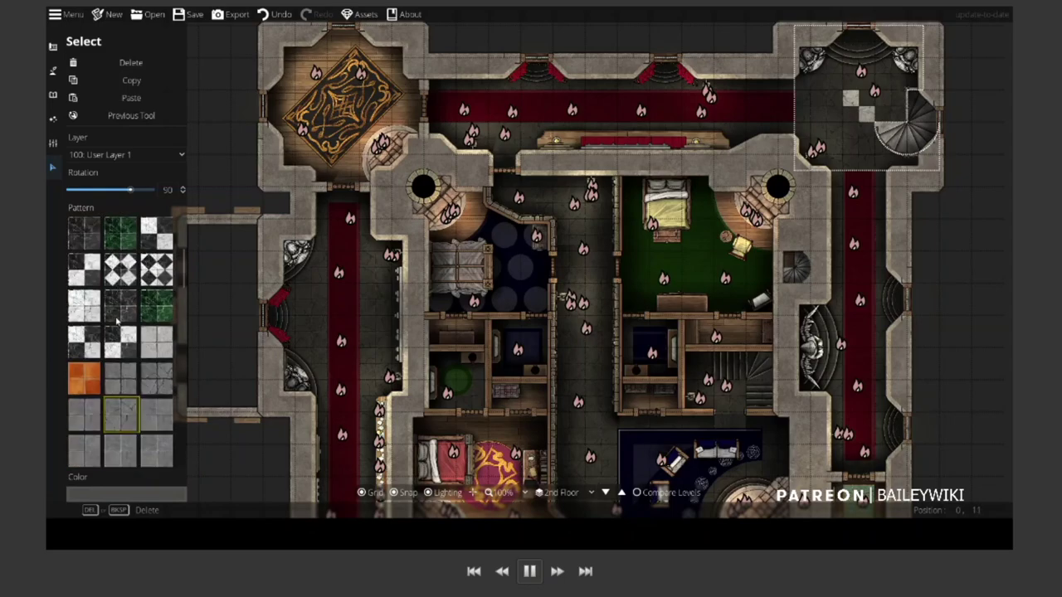
pyautogui.click(127, 401)
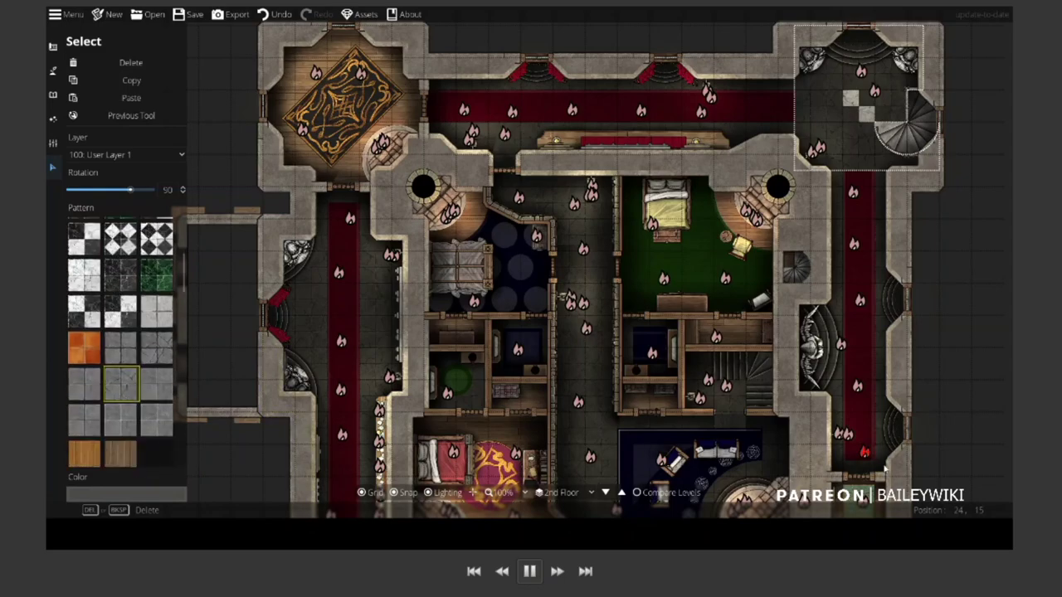
# Set up the Pattern Shape Tool on the 3rd level with the freeform polygon shape, a grey stone tile pattern and the copied dark grey colour
pyautogui.click(620, 492)
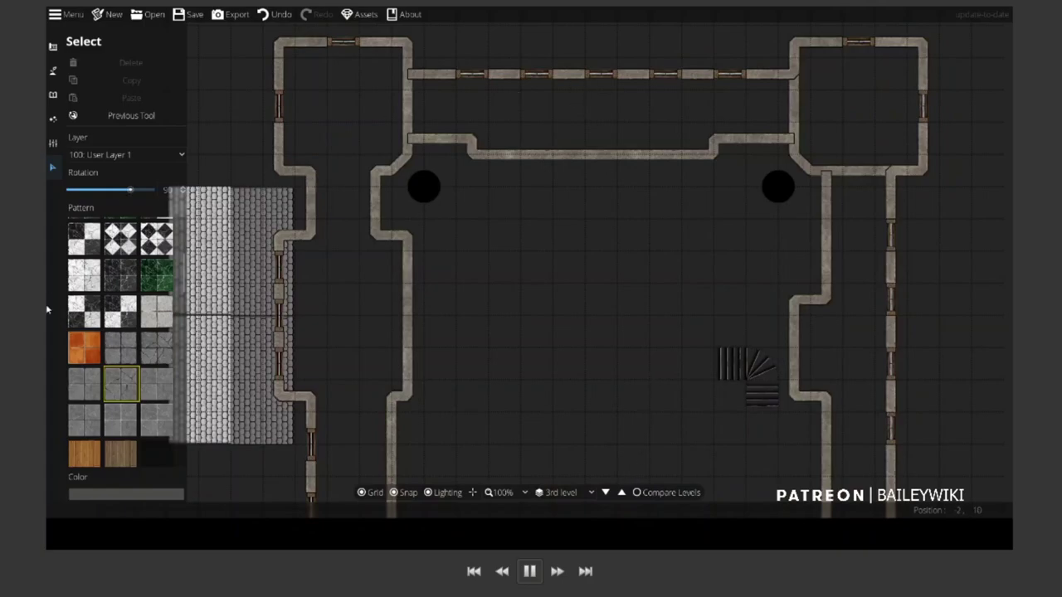
pyautogui.click(52, 46)
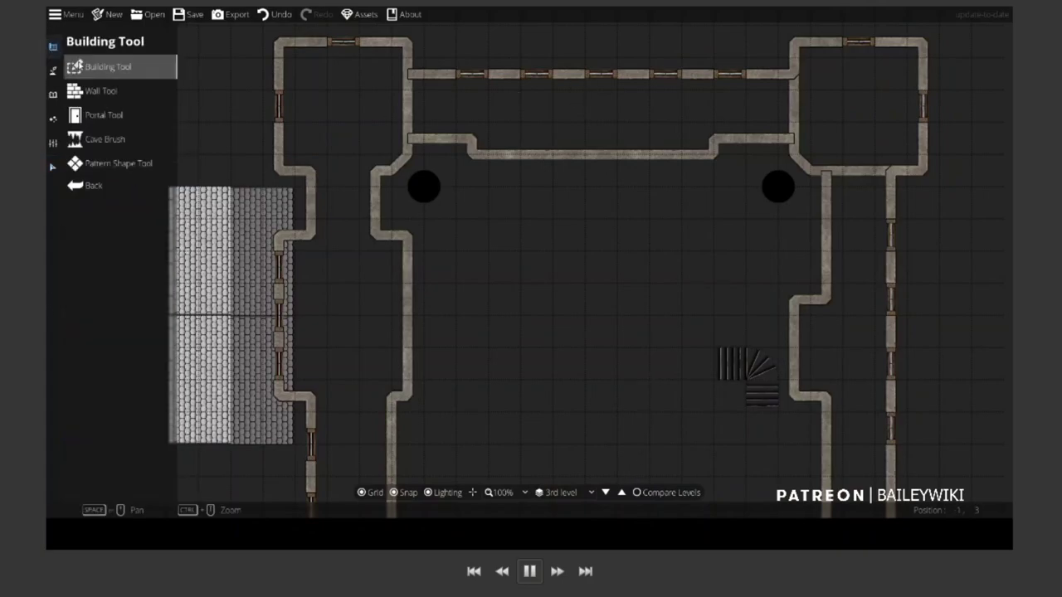
pyautogui.click(116, 73)
pyautogui.click(76, 166)
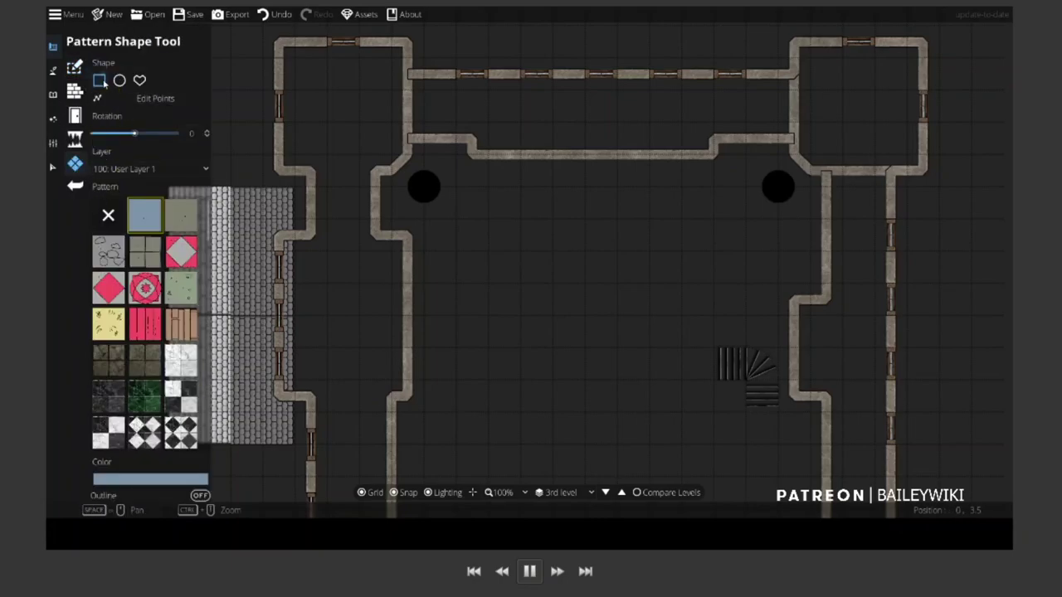
pyautogui.click(139, 79)
pyautogui.scroll(-3, 164, 349)
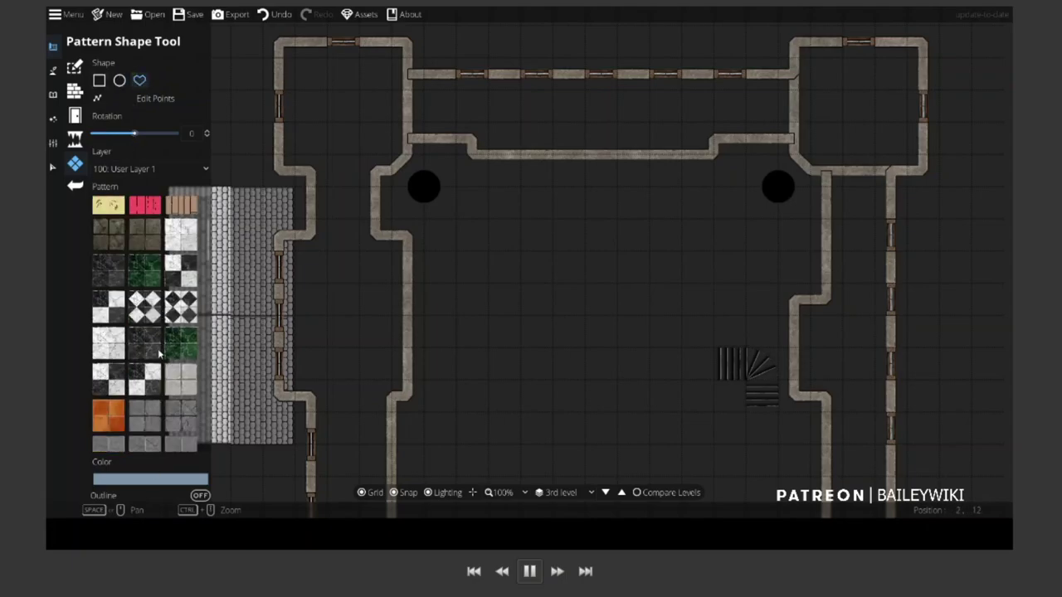
pyautogui.scroll(-2, 158, 352)
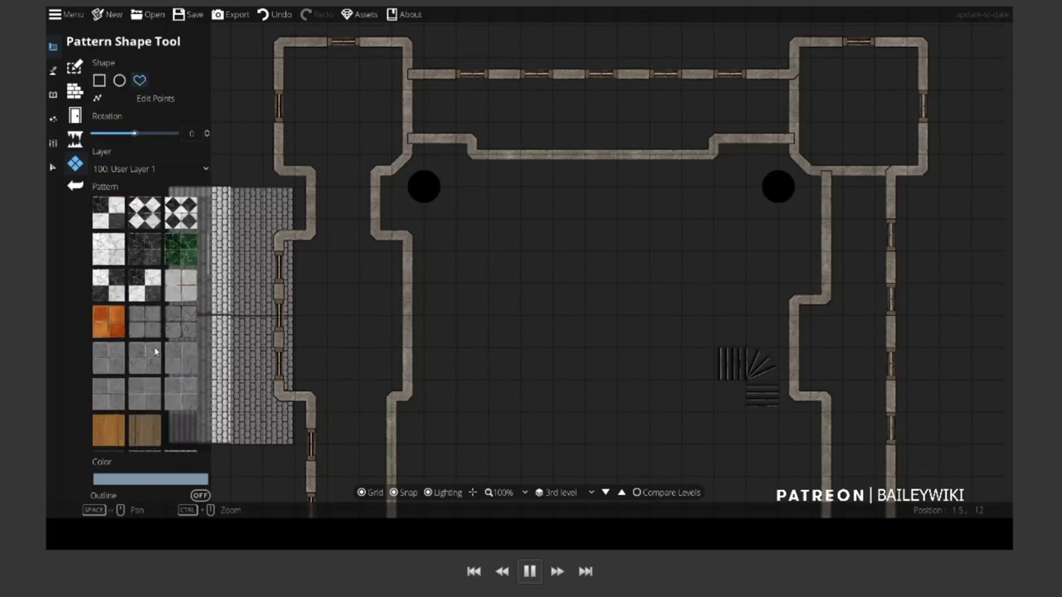
pyautogui.click(151, 478)
pyautogui.click(177, 464)
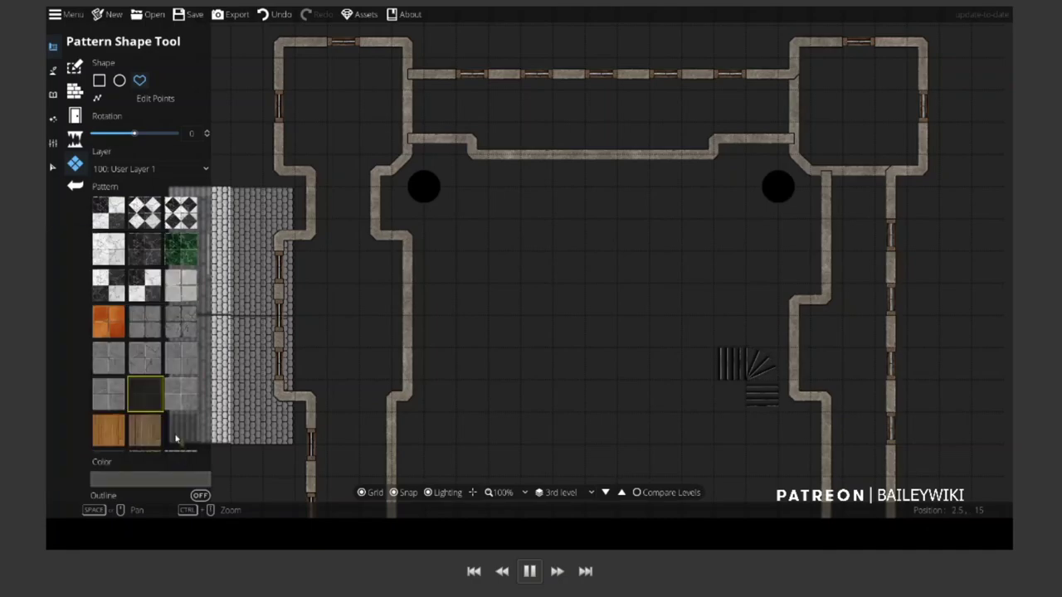
# Outline the stair tower's interior along its walls, including the angled southwest corner, to fill it with the tile floor
pyautogui.click(923, 48)
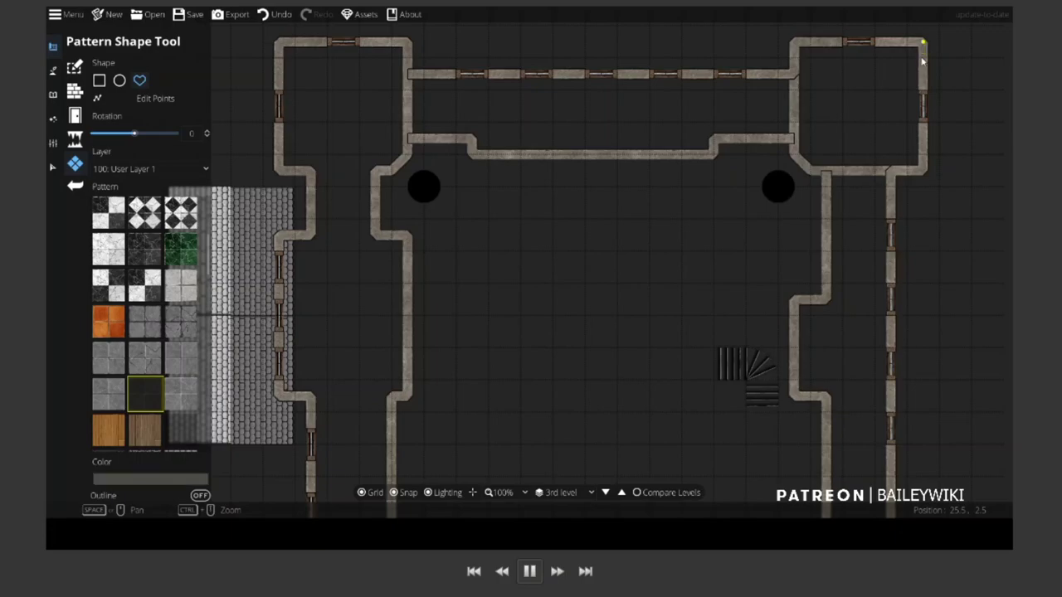
pyautogui.click(922, 170)
pyautogui.click(812, 172)
pyautogui.click(794, 157)
pyautogui.click(794, 41)
pyautogui.click(922, 46)
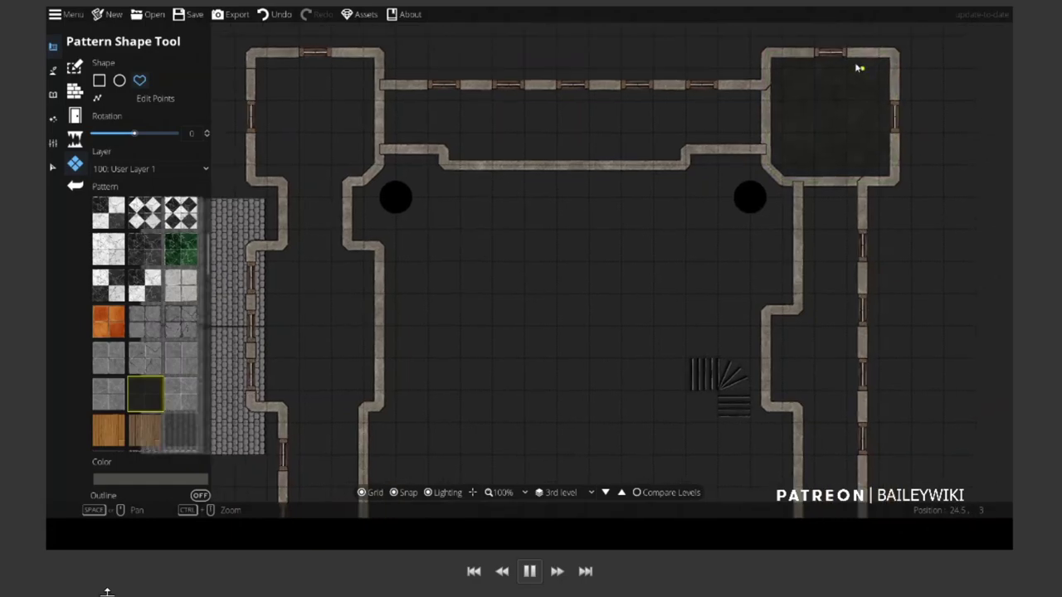
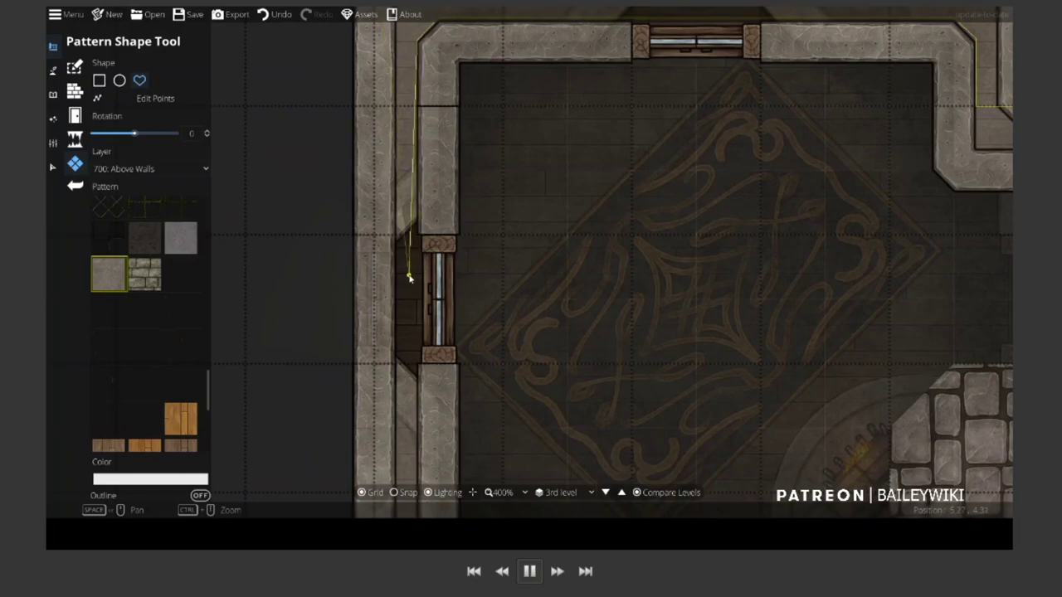
pyautogui.click(557, 572)
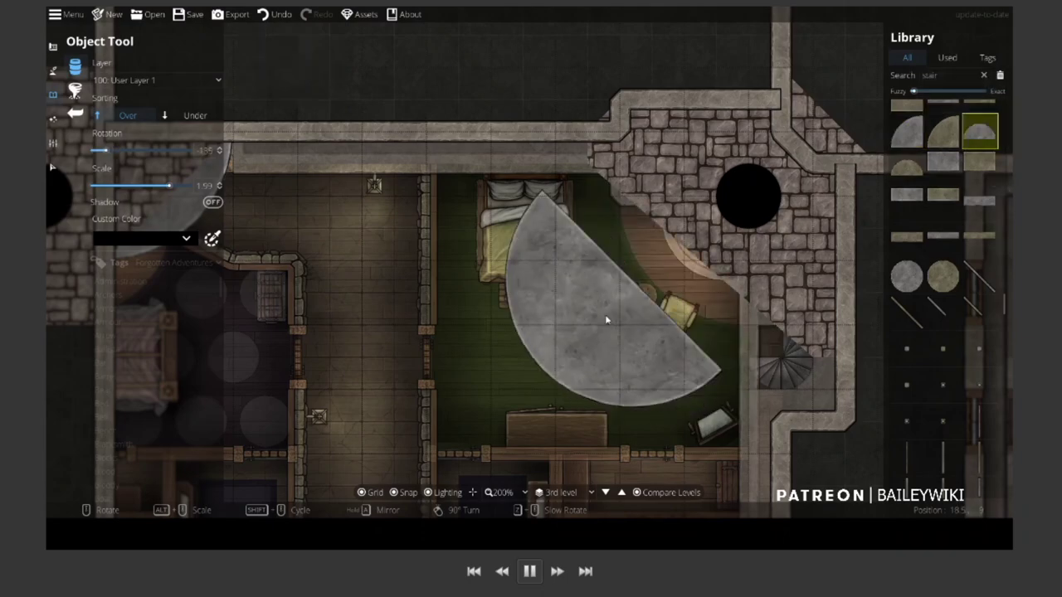
# Place the half-round grey stone slab along the angled southwest edge of the northeast chimney's tile floor, rotated -140° at scale 1.99
pyautogui.scroll(-1, 643, 307)
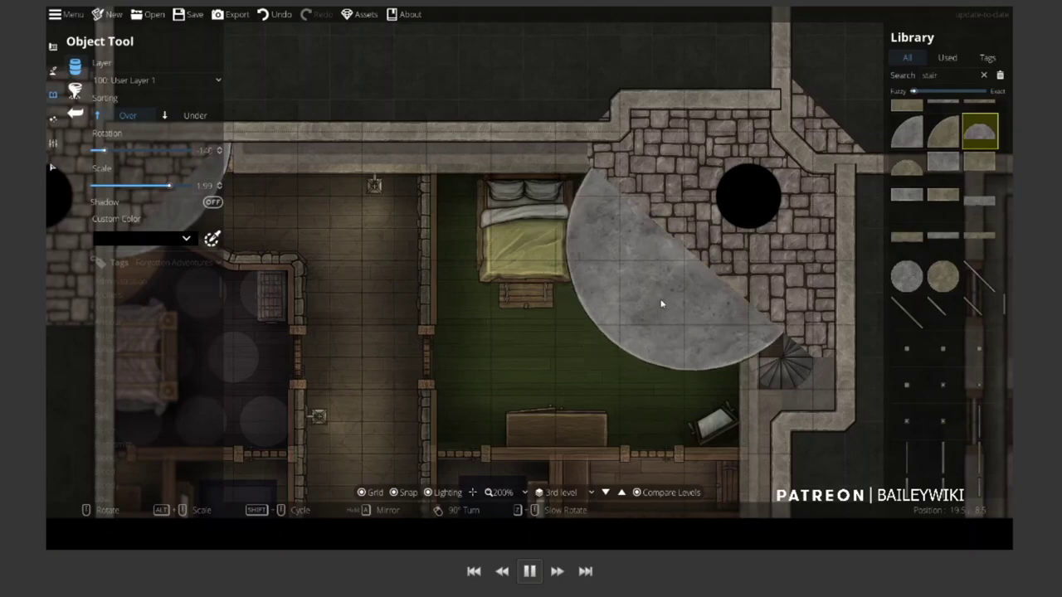
pyautogui.scroll(1, 699, 257)
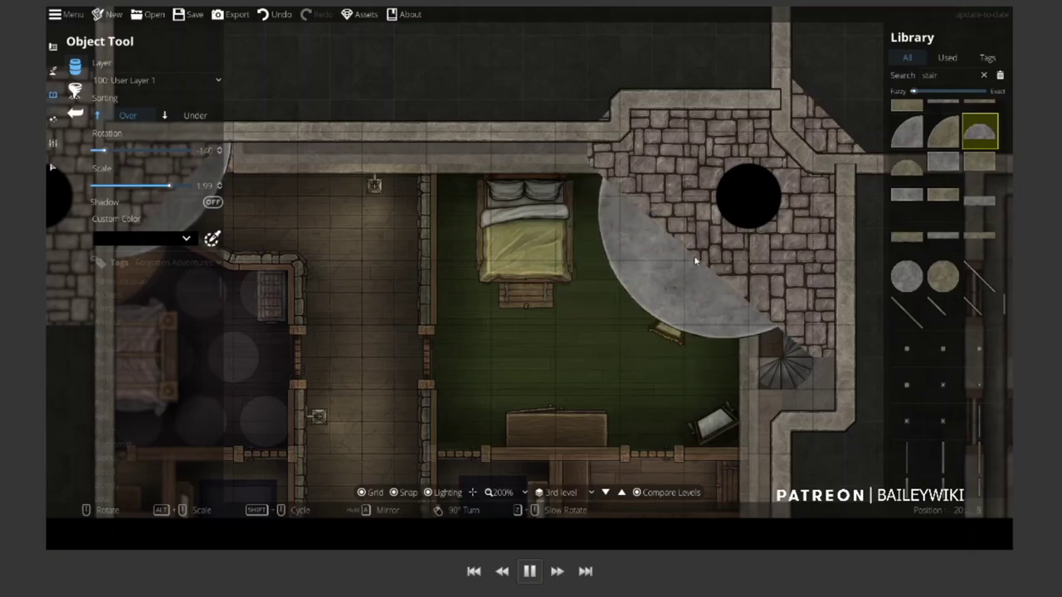
pyautogui.scroll(-2, 696, 260)
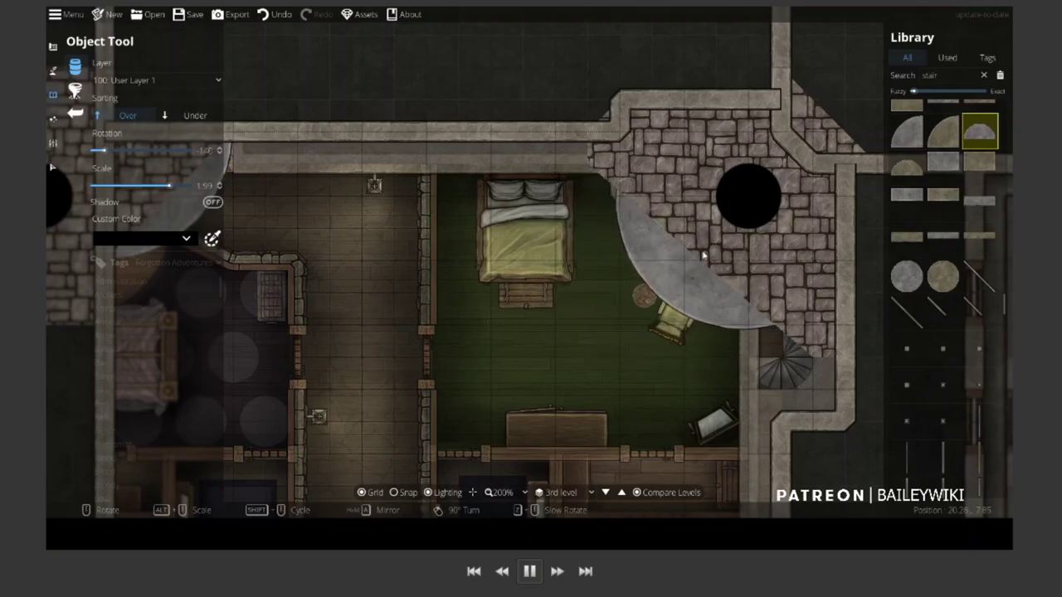
pyautogui.click(702, 256)
pyautogui.scroll(2, 753, 204)
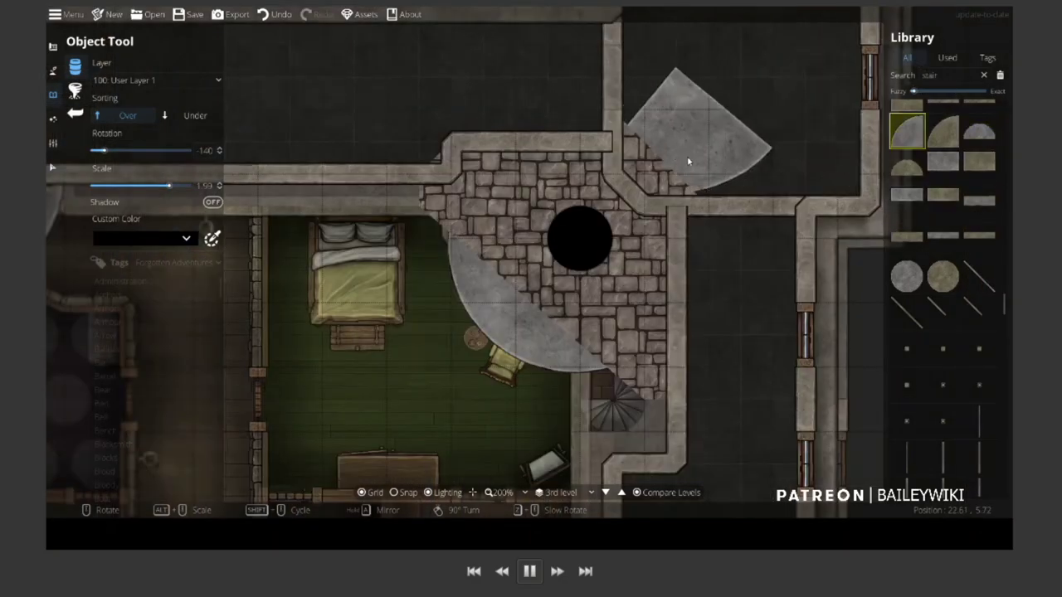
# Place quarter-round stone slabs at the northeast chimney's outer corner, rotated 90°, and the southeast chimney's outer corner, rotated -180° at scale 1.69
pyautogui.scroll(8, 688, 161)
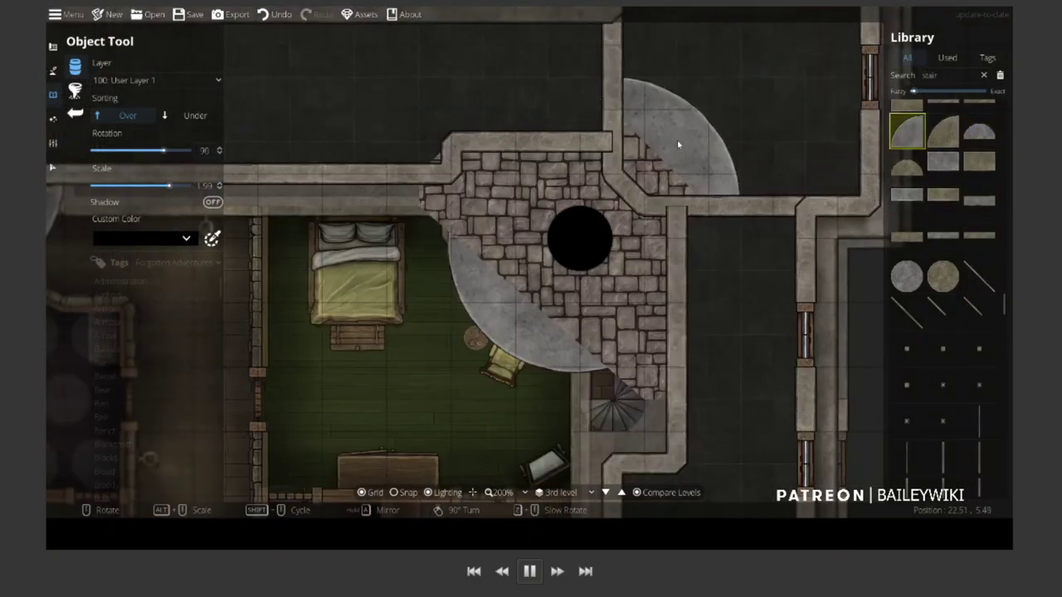
pyautogui.scroll(-2, 677, 145)
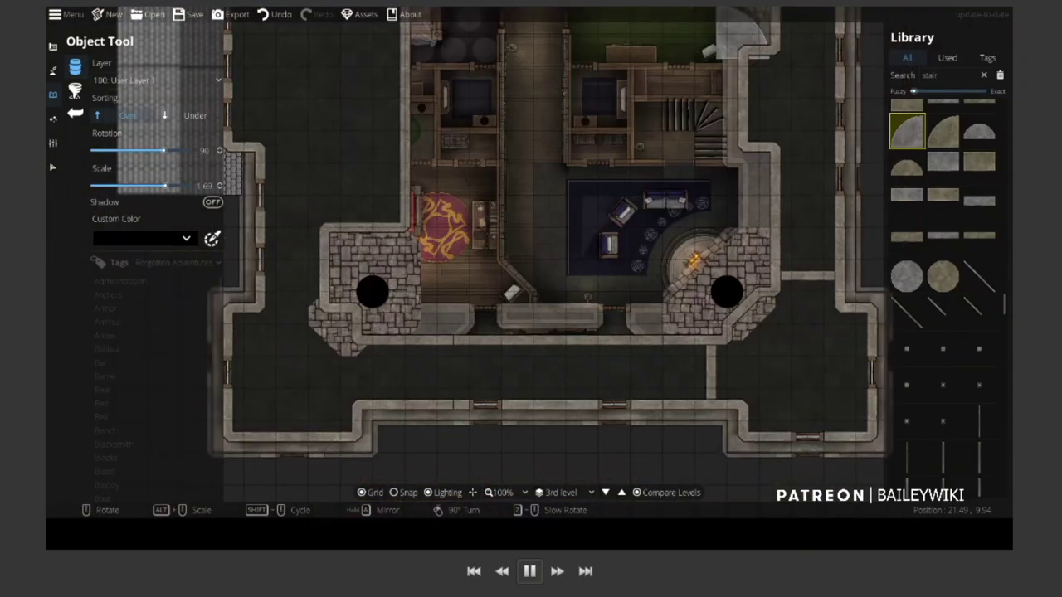
pyautogui.scroll(3, 752, 324)
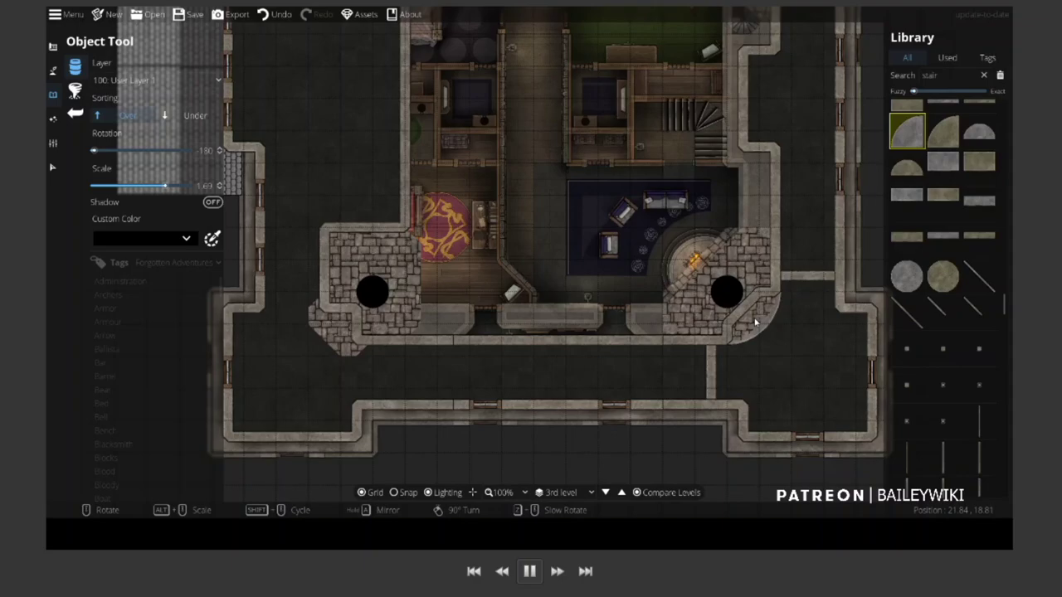
# Place the half-round grey stone slab on the southeast chimney floor's angled northwest side, rotated -45° at scale 1.89
pyautogui.click(980, 131)
pyautogui.scroll(-1, 612, 276)
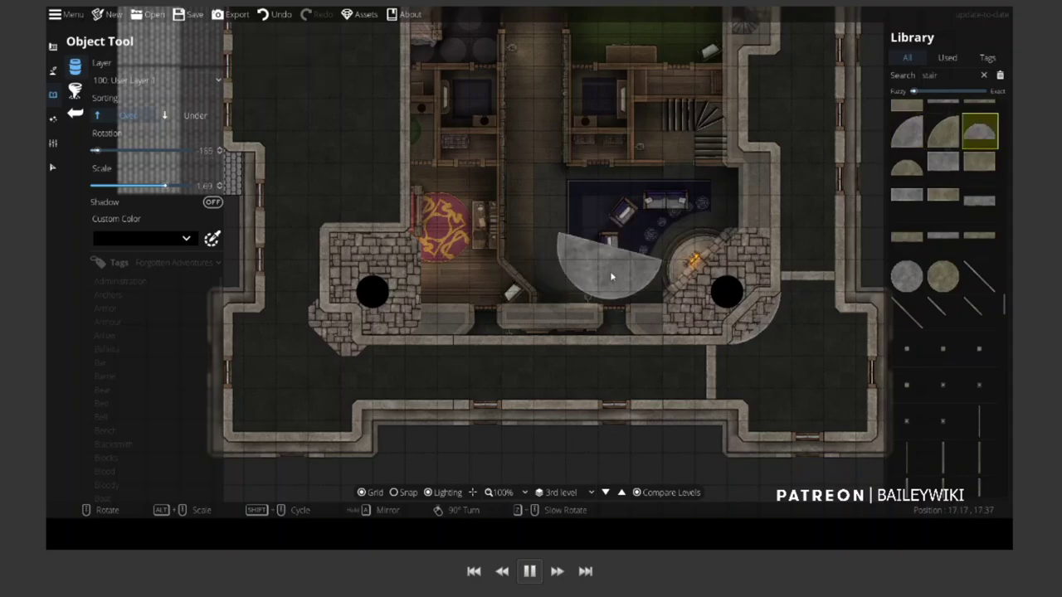
pyautogui.scroll(-8, 705, 274)
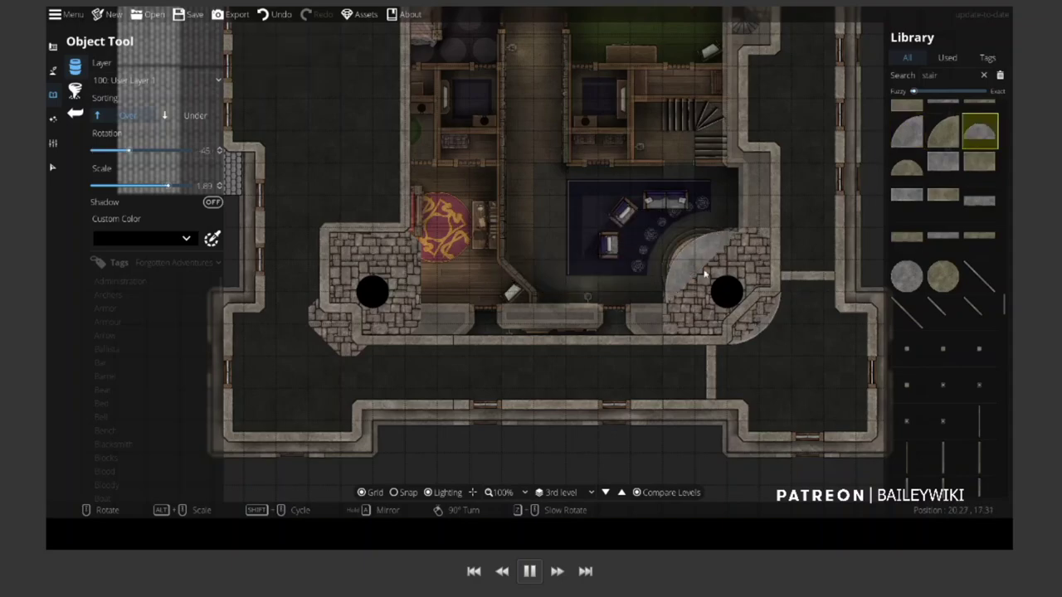
pyautogui.click(705, 274)
# Place a half-round stone slab on the east side of the southwest chimney's tile floor, rotated 90° at scale 1.49
pyautogui.scroll(3, 457, 248)
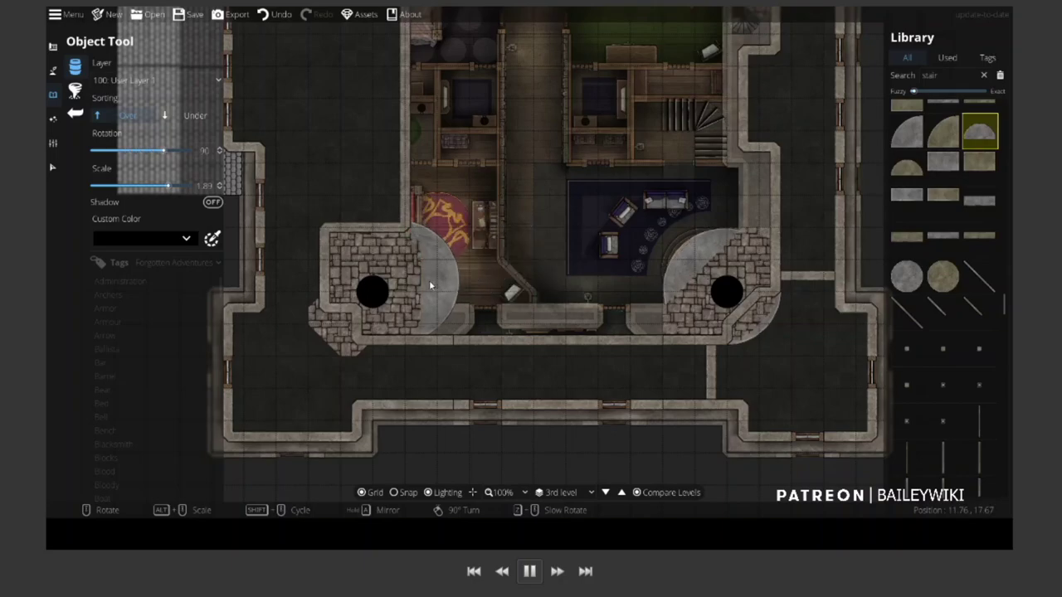
pyautogui.keyDown('alt'); pyautogui.scroll(-4, 430, 285); pyautogui.keyUp('alt')
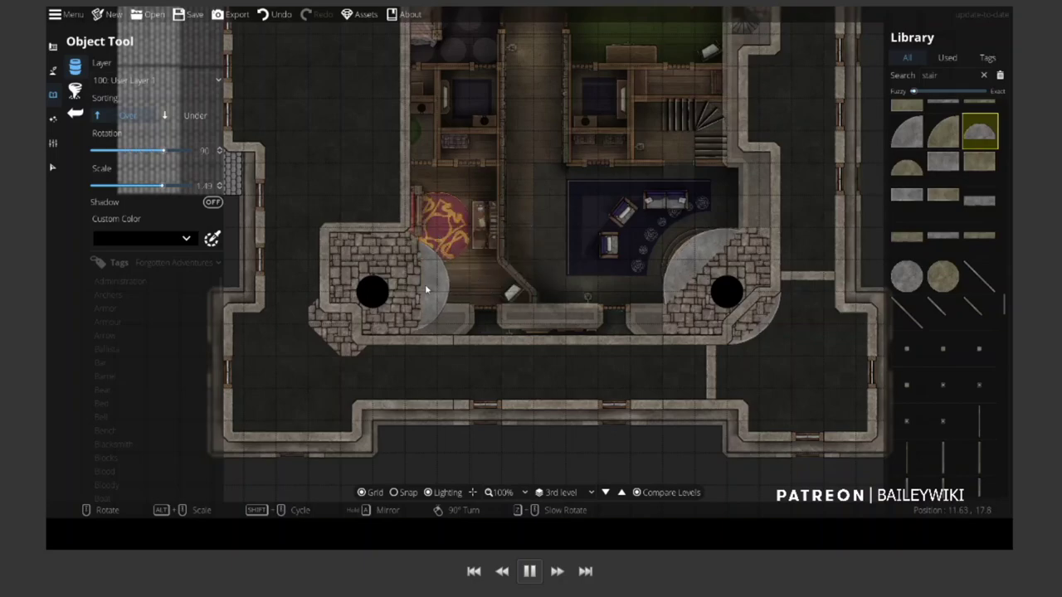
pyautogui.click(423, 284)
# Place a smaller half-round stone slab, rotated -135°, against the southwest chimney's outer southwest corner
pyautogui.scroll(3, 340, 344)
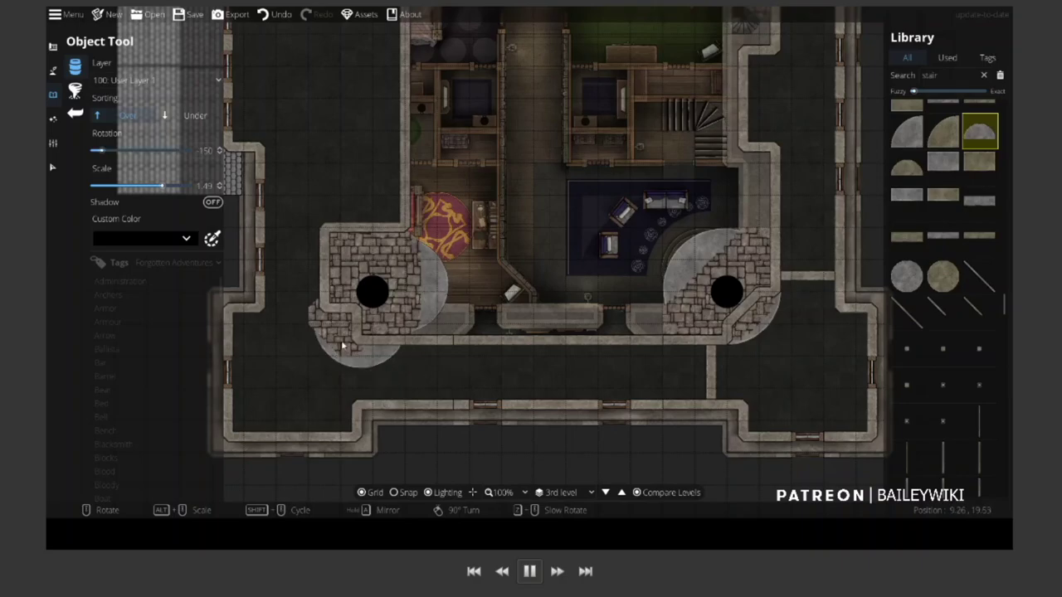
pyautogui.keyDown('alt'); pyautogui.scroll(-3, 337, 345); pyautogui.keyUp('alt')
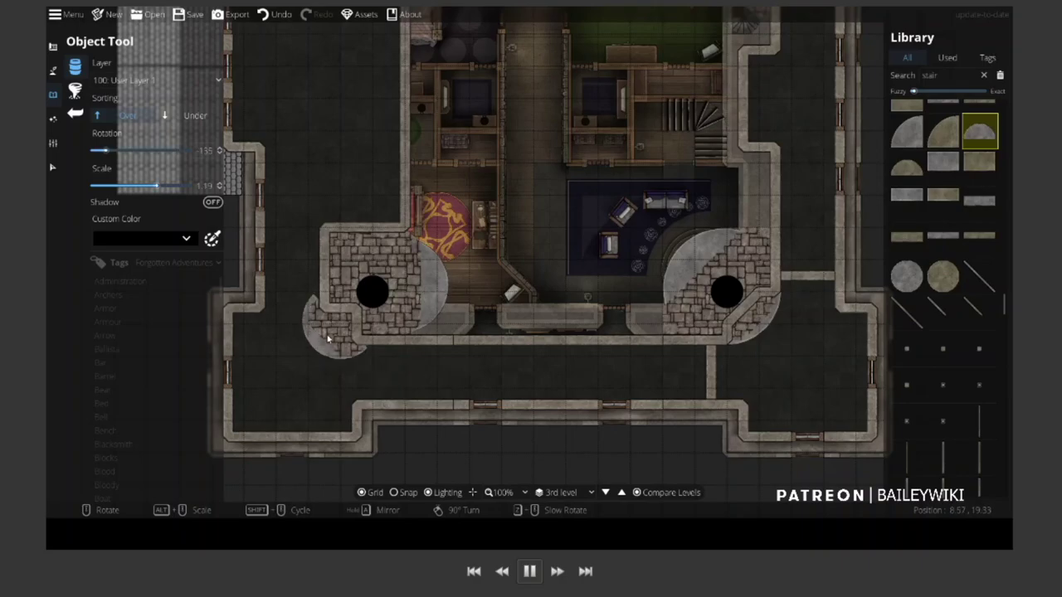
pyautogui.scroll(4, 328, 338)
pyautogui.keyDown('alt'); pyautogui.scroll(-2, 418, 326); pyautogui.keyUp('alt')
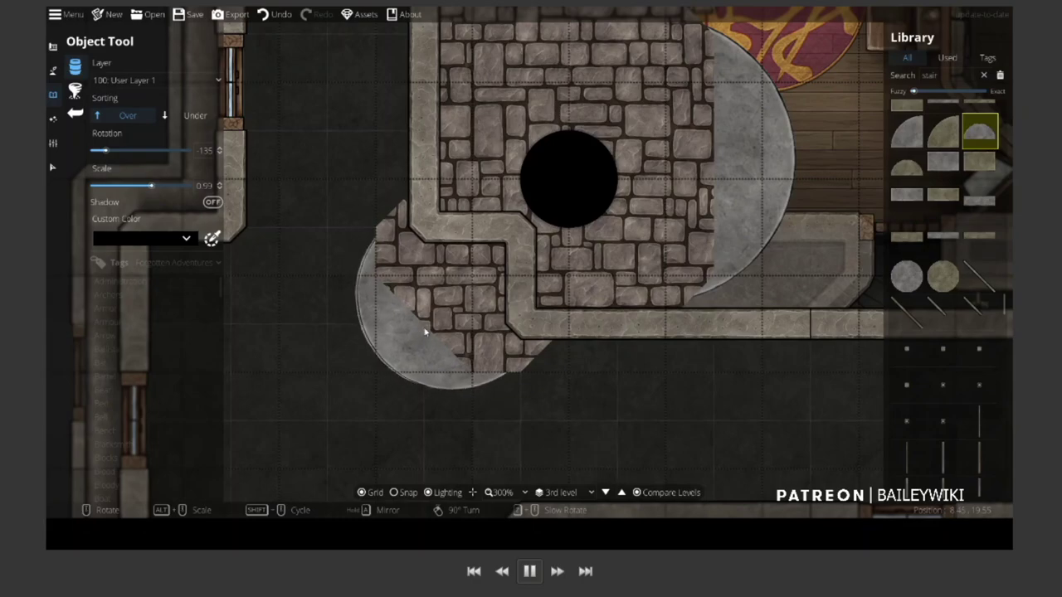
pyautogui.scroll(-4, 425, 332)
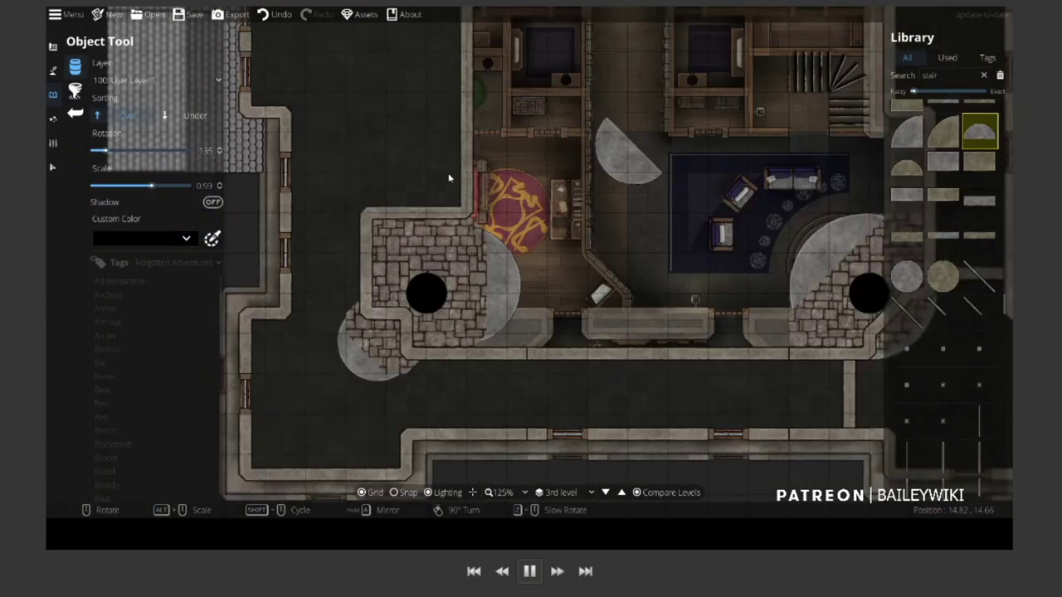
# Set up the Path Tool with the dark line path at a width of about 0.15 on layer 300: User Layer 3
pyautogui.click(52, 70)
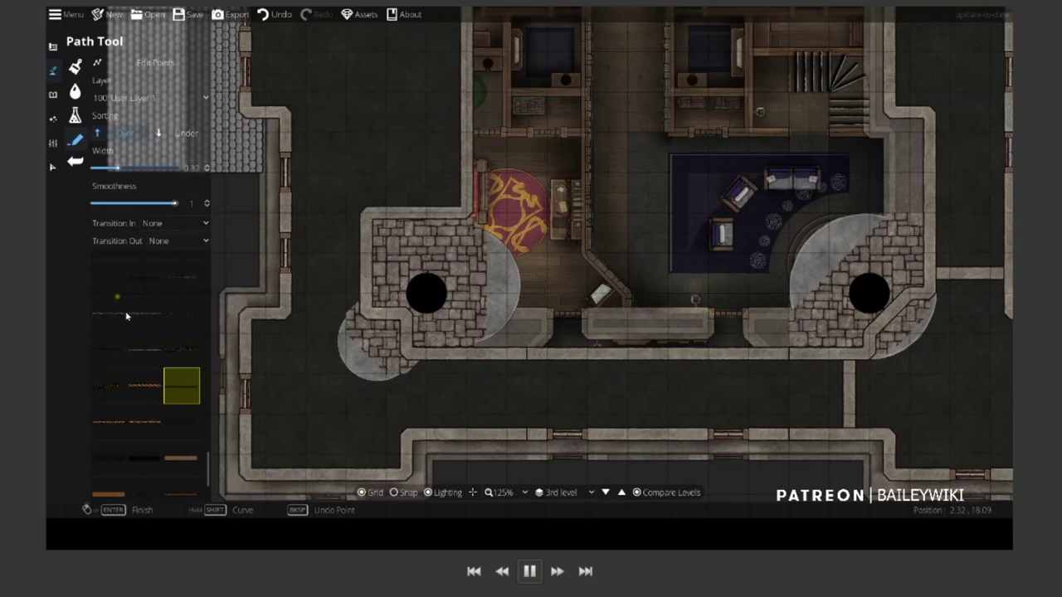
pyautogui.moveTo(109, 169); pyautogui.dragTo(102, 169)
pyautogui.scroll(4, 314, 297)
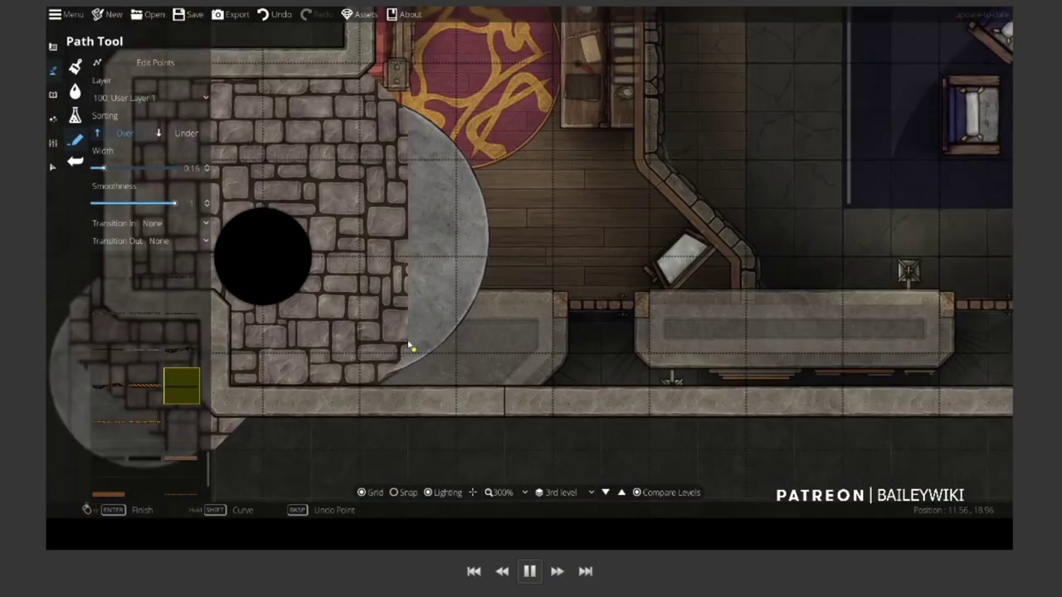
pyautogui.hotkey('ctrl', 'z')
pyautogui.click(150, 98)
pyautogui.click(161, 229)
pyautogui.click(406, 355)
pyautogui.scroll(5, 405, 126)
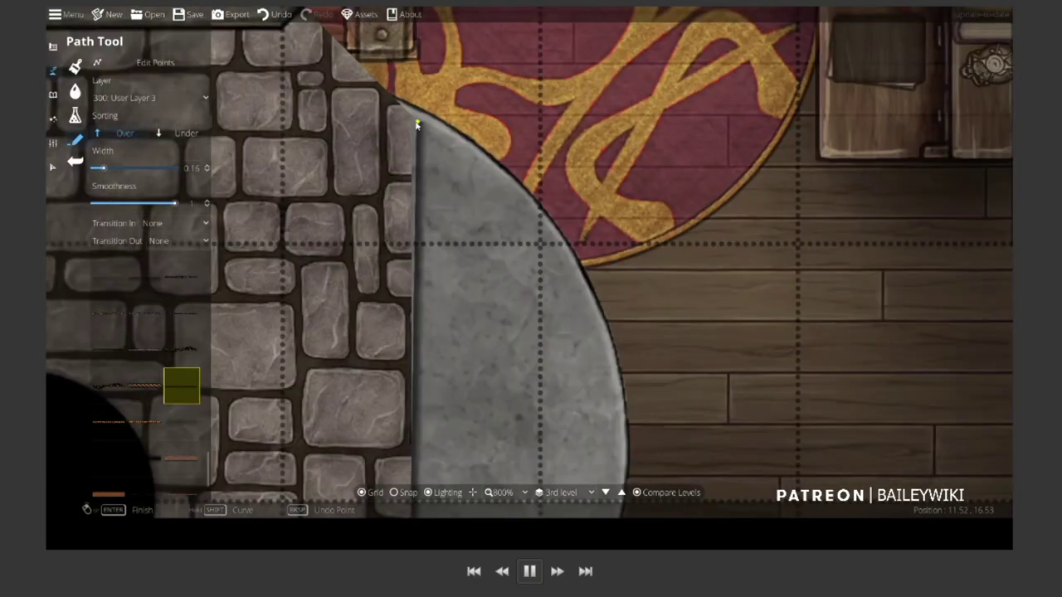
pyautogui.scroll(-4, 416, 124)
pyautogui.hotkey('ctrl', 'z')
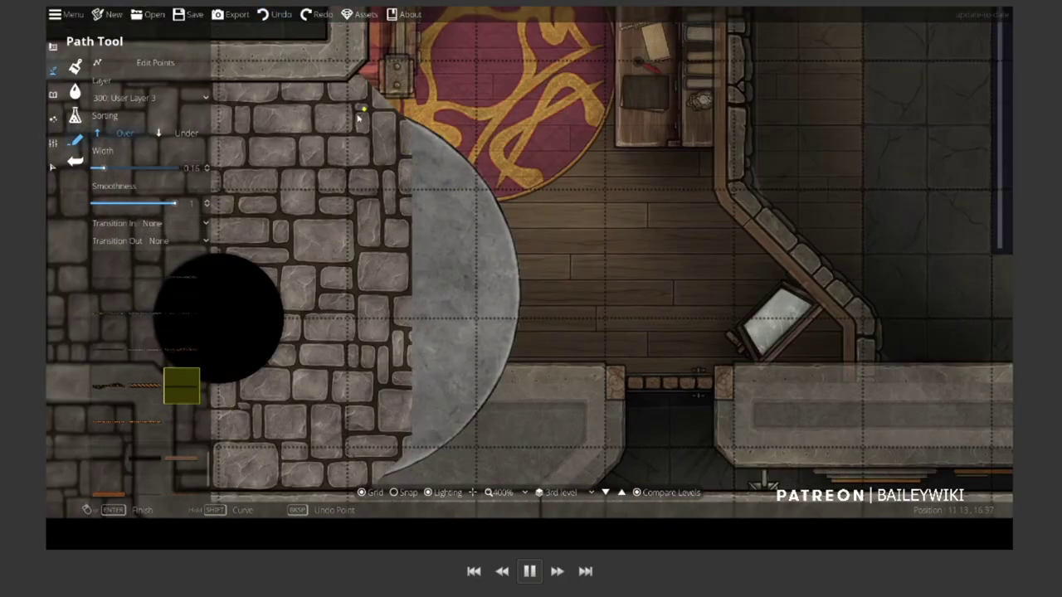
# Draw parallel north-south shading lines at the eastern edge of the southwest chimney's tile floor, beside the half-round slab
pyautogui.scroll(3, 361, 117)
pyautogui.click(368, 110)
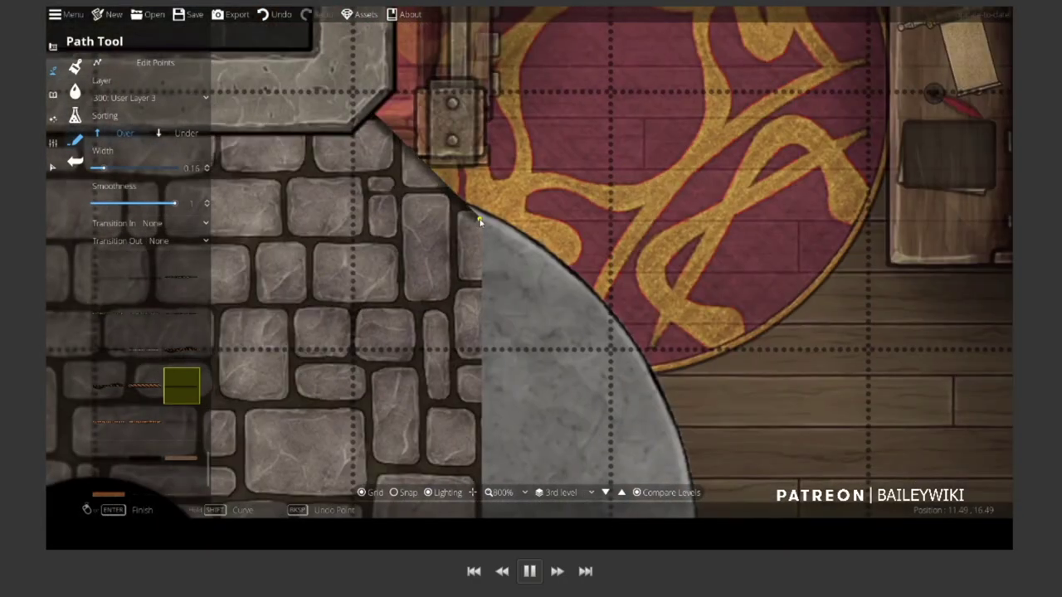
pyautogui.press('Down')
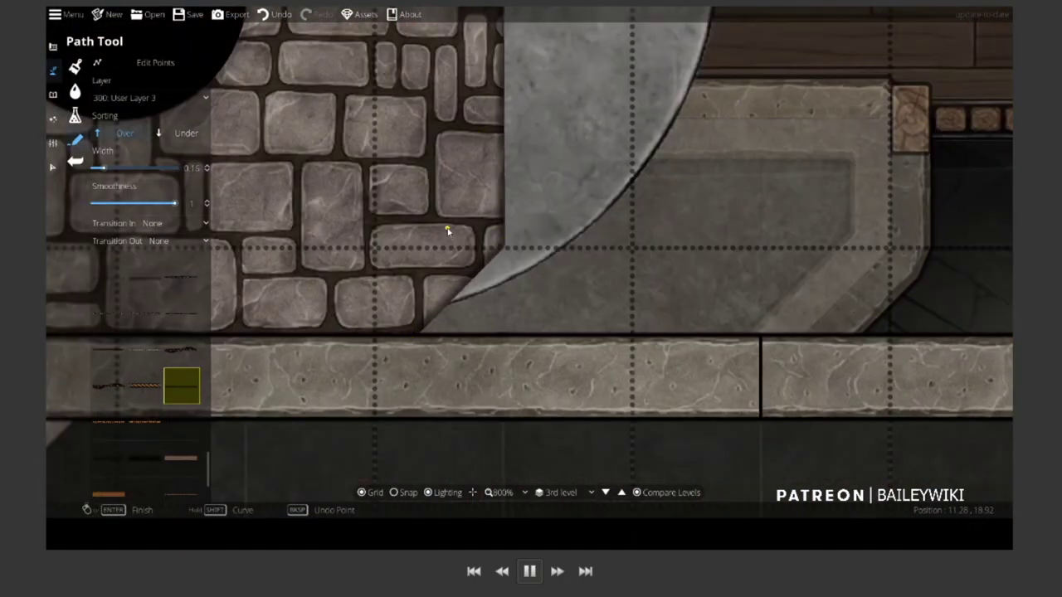
pyautogui.scroll(-4, 447, 230)
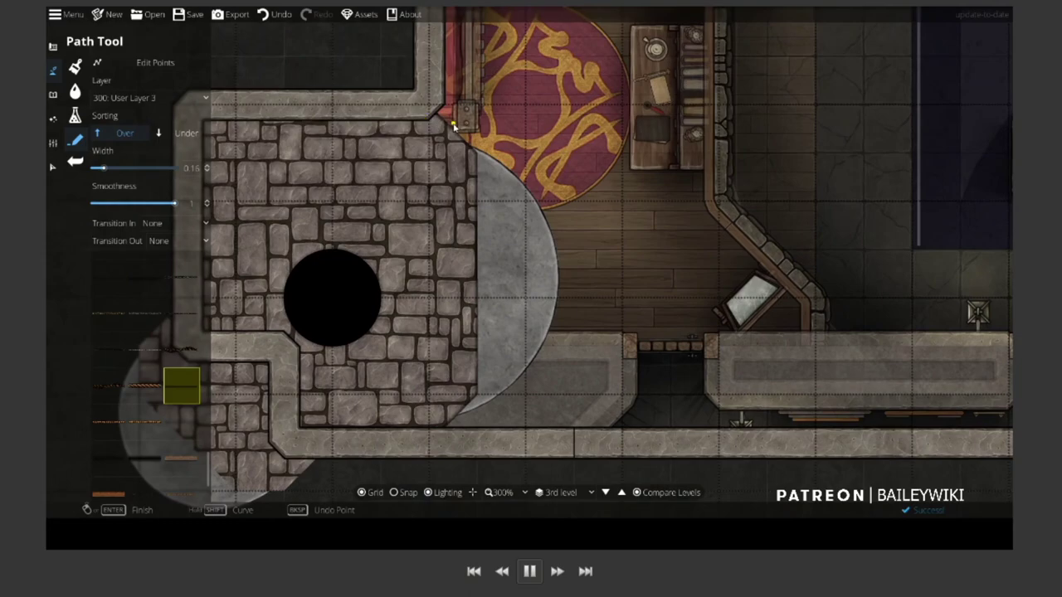
pyautogui.click(455, 133)
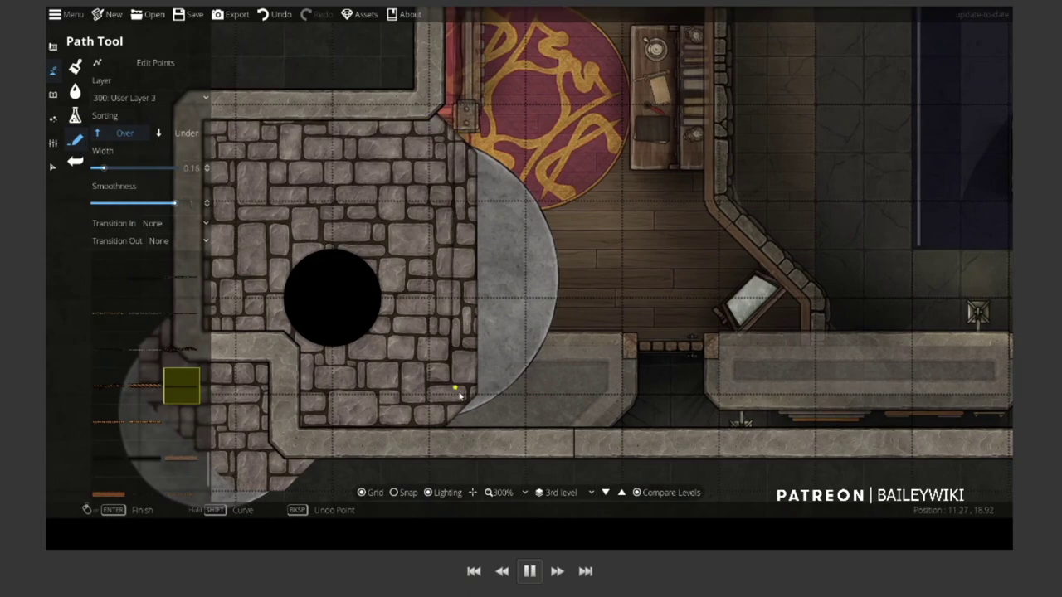
pyautogui.click(458, 417)
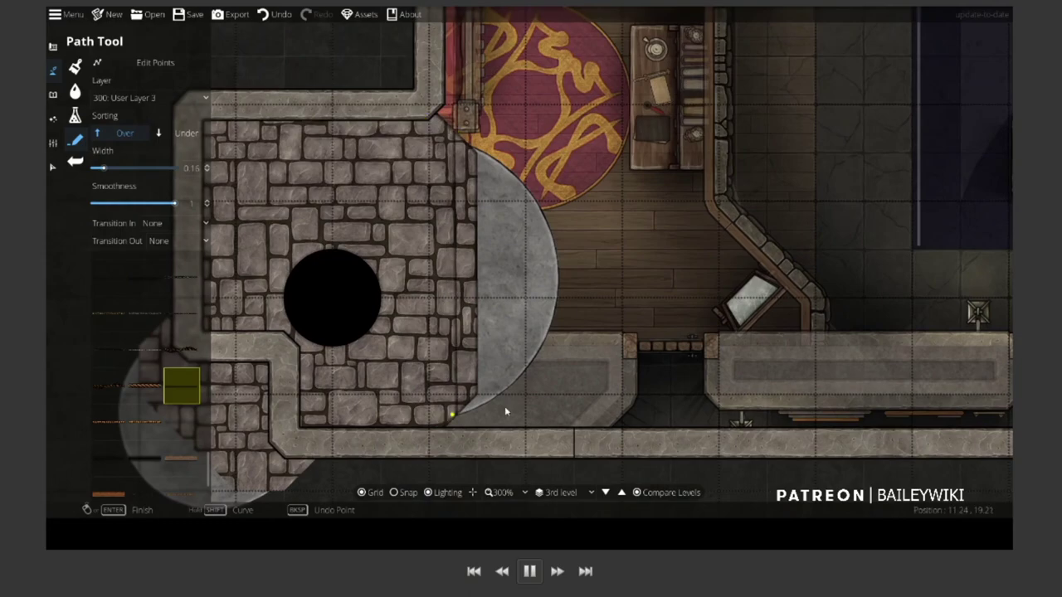
# Draw parallel diagonal shading lines along the angled edge of the tile floor outside the southwest chimney's wall corner
pyautogui.scroll(3, 540, 218)
pyautogui.click(621, 292)
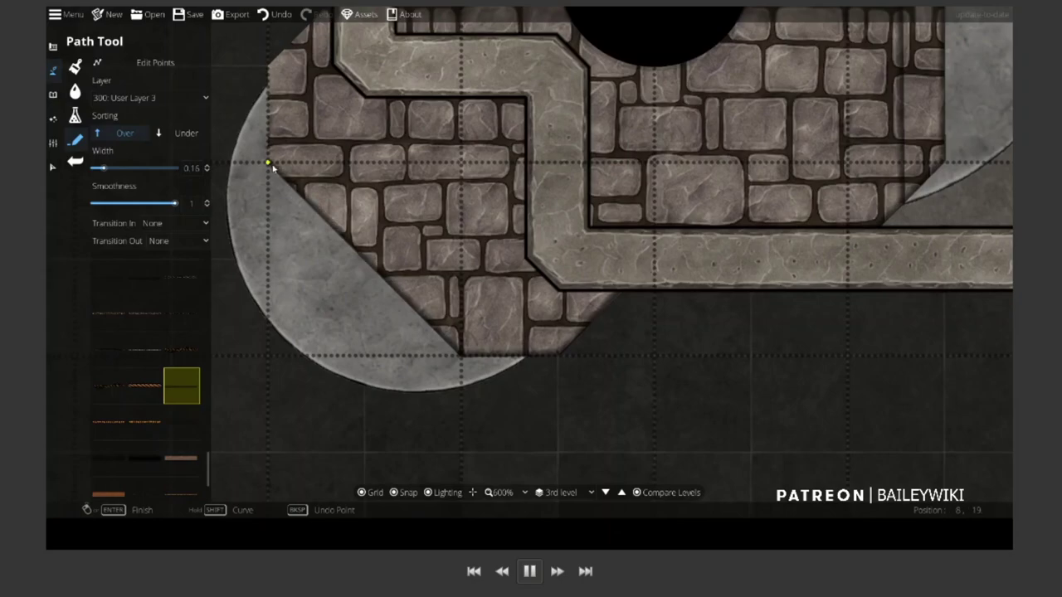
pyautogui.moveTo(266, 66); pyautogui.dragTo(264, 152)
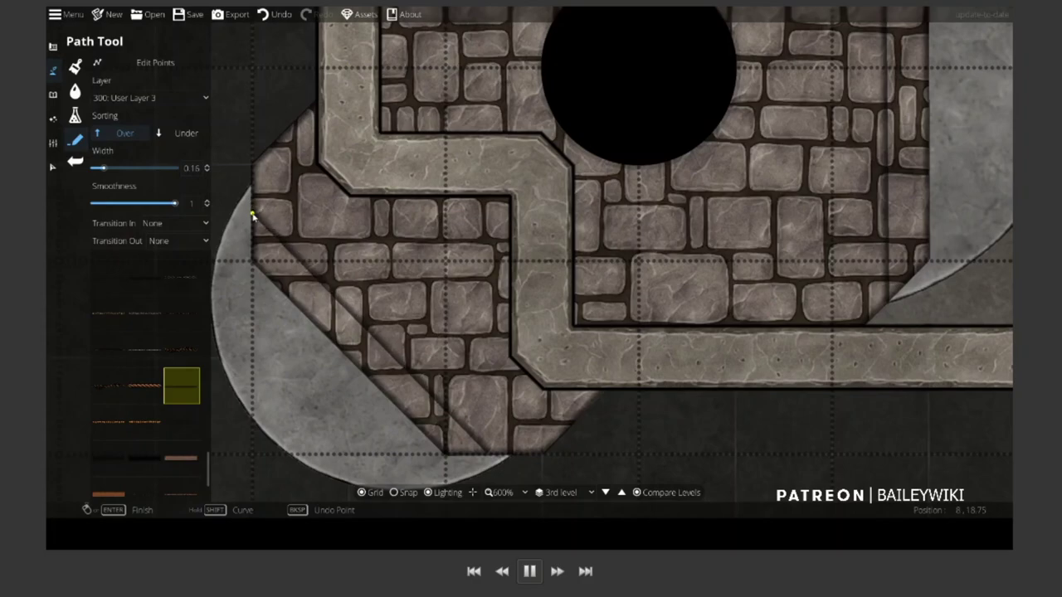
pyautogui.scroll(-5, 360, 177)
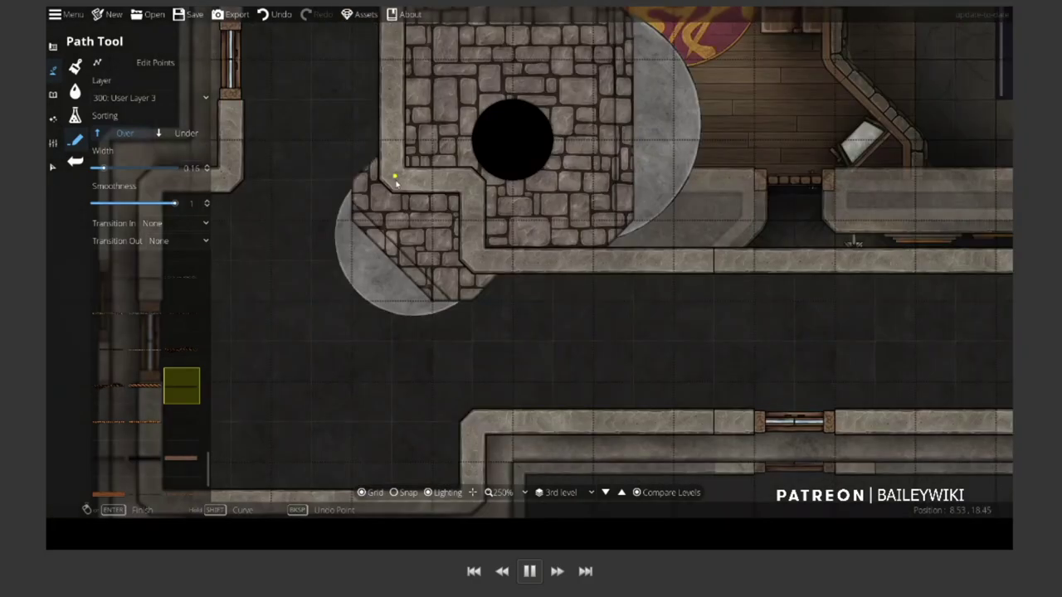
pyautogui.press('v')
pyautogui.click(452, 264)
pyautogui.click(413, 224)
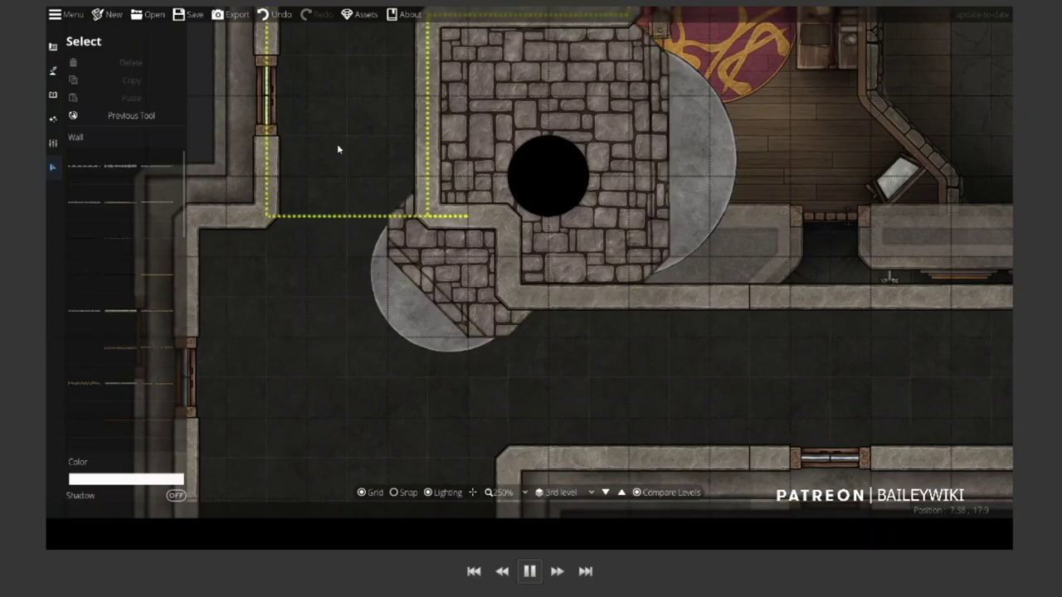
# Return to the Path Tool at the northwest chimney's tile floor
pyautogui.moveTo(339, 150); pyautogui.dragTo(346, 228)
pyautogui.moveTo(398, 123); pyautogui.dragTo(560, 118)
pyautogui.click(53, 71)
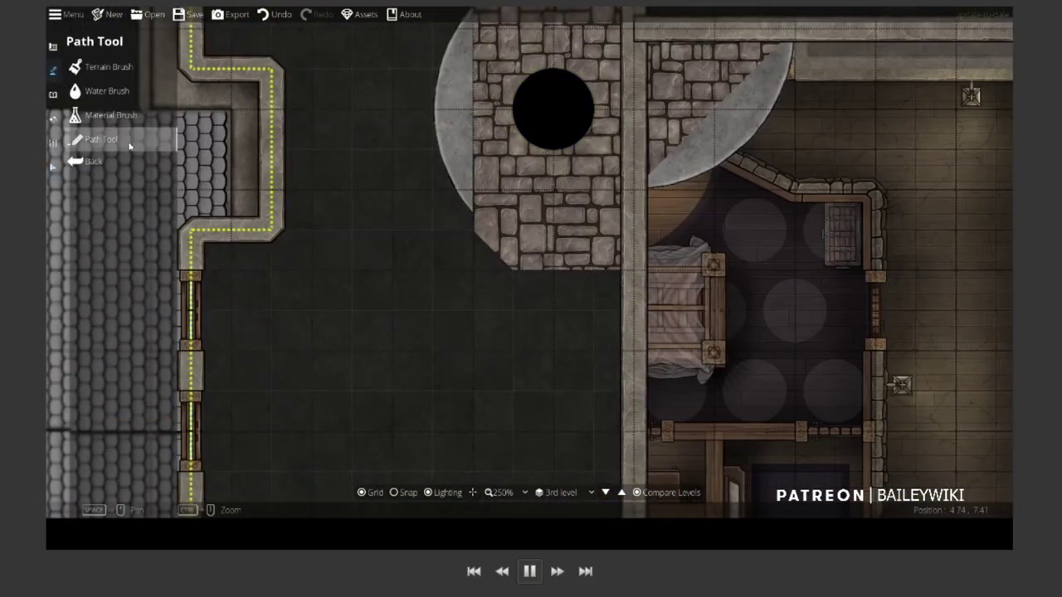
pyautogui.scroll(5, 531, 190)
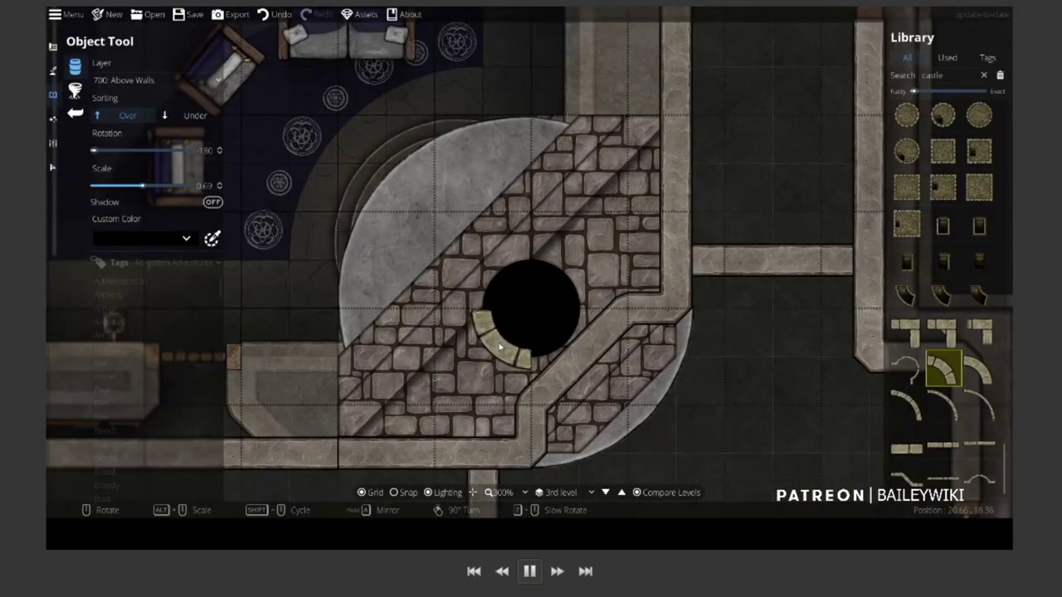
# Ring the southeast chimney opening with curved castle stone pieces at scale 0.69 on layer 700: Above Walls, turning each one 90° further
pyautogui.click(500, 347)
pyautogui.scroll(-6, 500, 306)
pyautogui.click(500, 280)
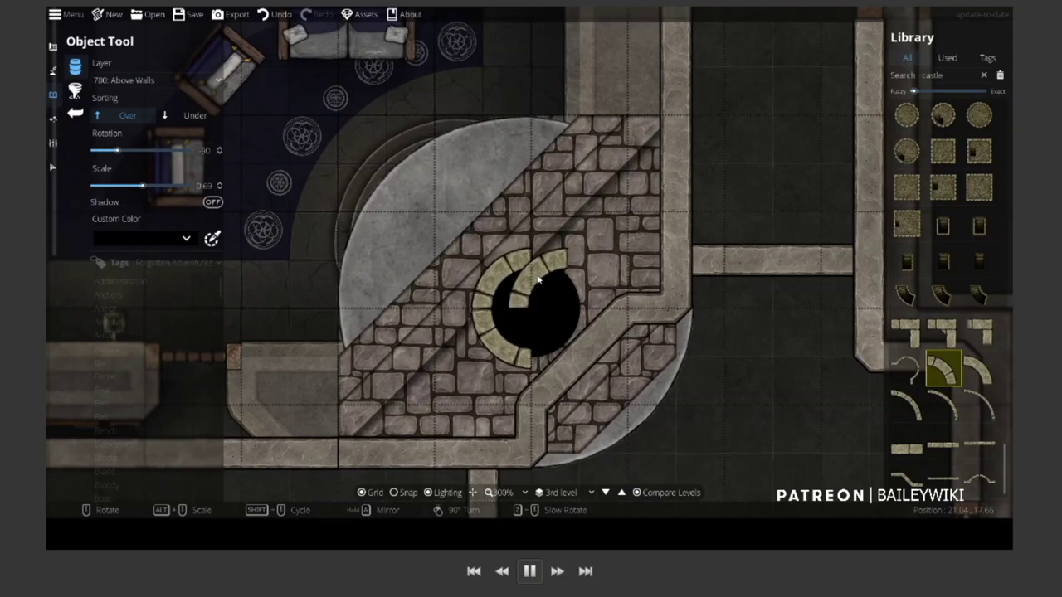
pyautogui.scroll(-6, 561, 281)
pyautogui.click(561, 281)
pyautogui.scroll(-6, 565, 347)
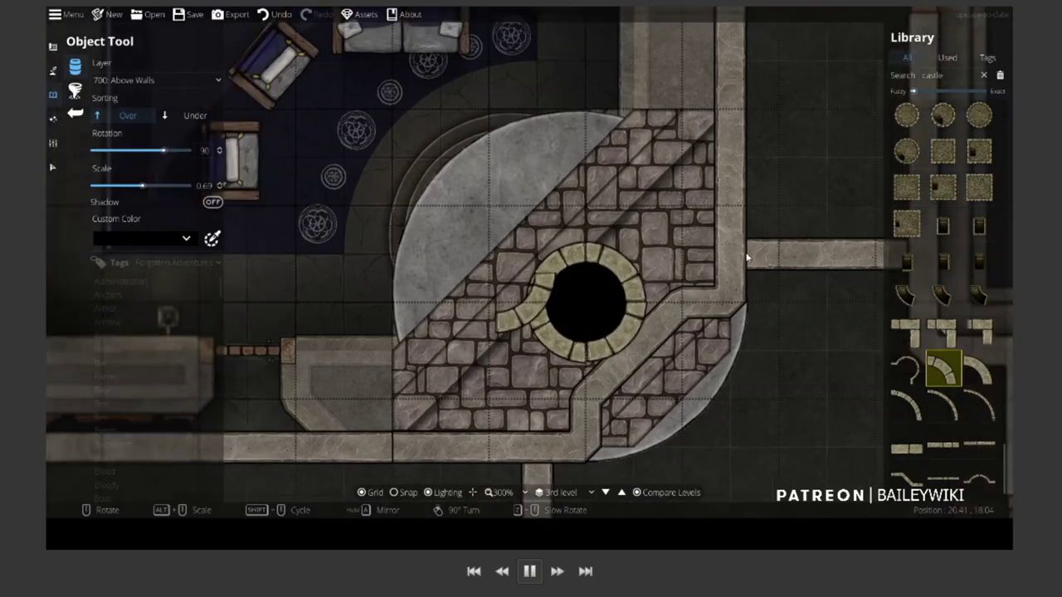
# Ring the southwest chimney opening with the same curved castle stone pieces at scale 0.69, turning each one by 90°
pyautogui.press('Left')
pyautogui.press('Left')
pyautogui.press('Left')
pyautogui.press('Left')
pyautogui.press('Left')
pyautogui.press('Left')
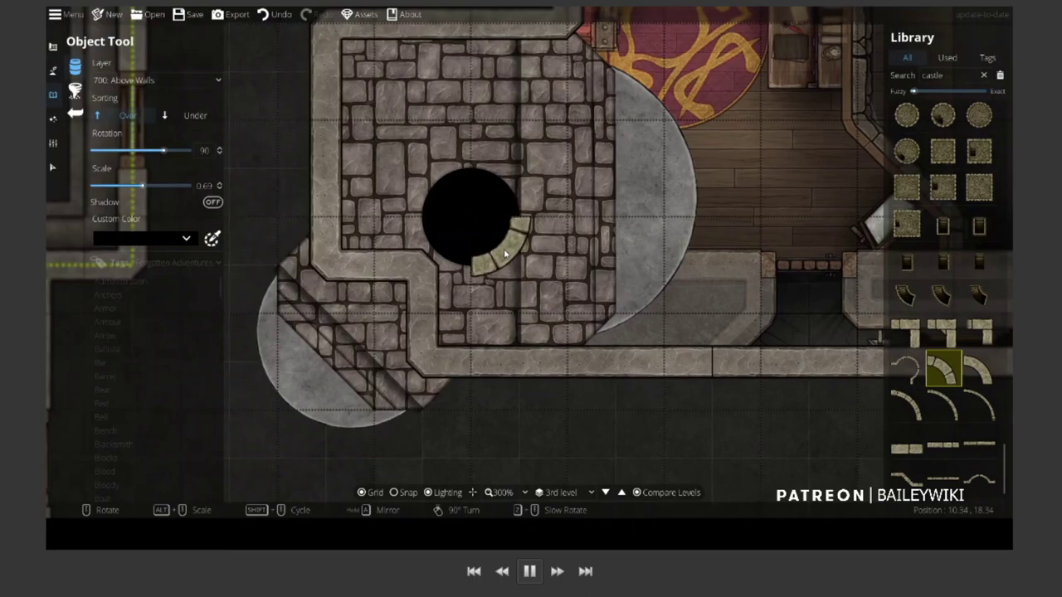
pyautogui.scroll(-6, 465, 254)
pyautogui.click(440, 254)
pyautogui.scroll(-12, 440, 253)
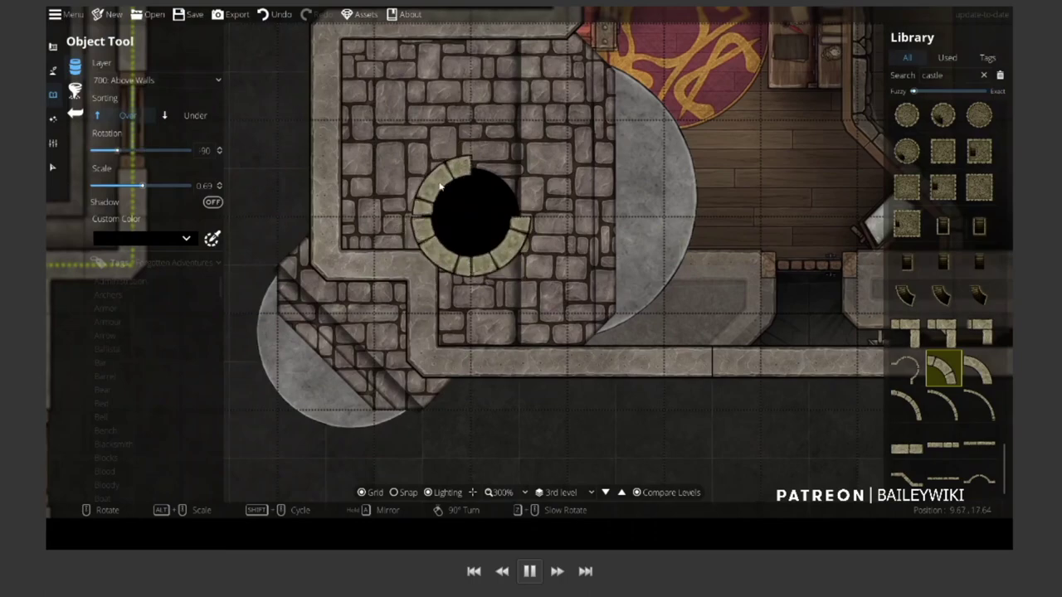
# Ring the northwest chimney opening with the same curved castle stone pieces at scale 0.69, turning each one by 90°
pyautogui.press('Up')
pyautogui.press('Up')
pyautogui.press('Up')
pyautogui.press('Up')
pyautogui.press('Up')
pyautogui.press('Up')
pyautogui.press('Up')
pyautogui.press('Up')
pyautogui.press('Up')
pyautogui.press('Up')
pyautogui.press('Up')
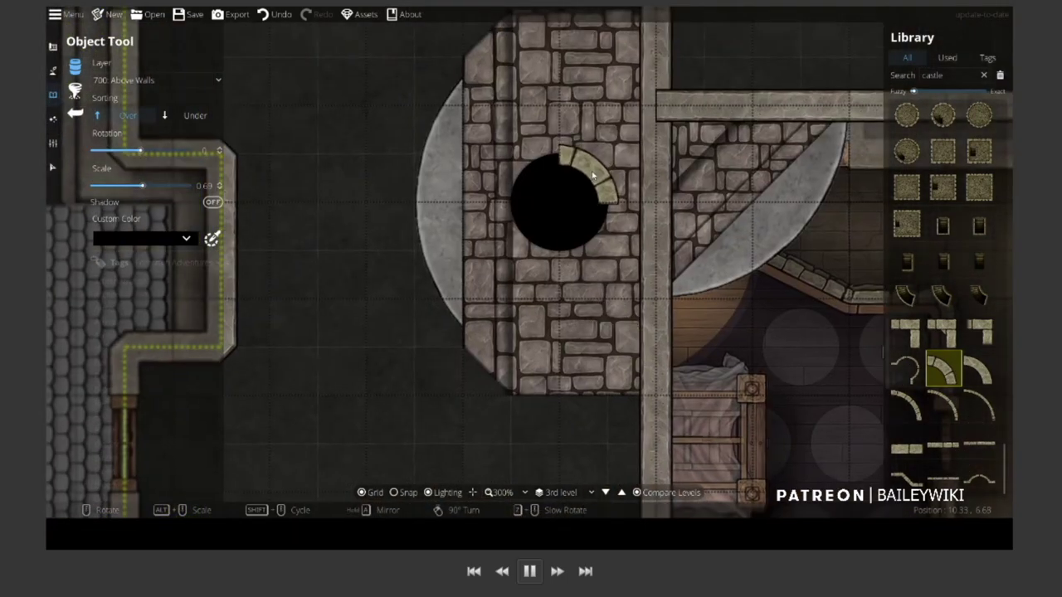
pyautogui.click(593, 173)
pyautogui.scroll(-6, 593, 172)
pyautogui.click(592, 240)
pyautogui.scroll(-6, 592, 240)
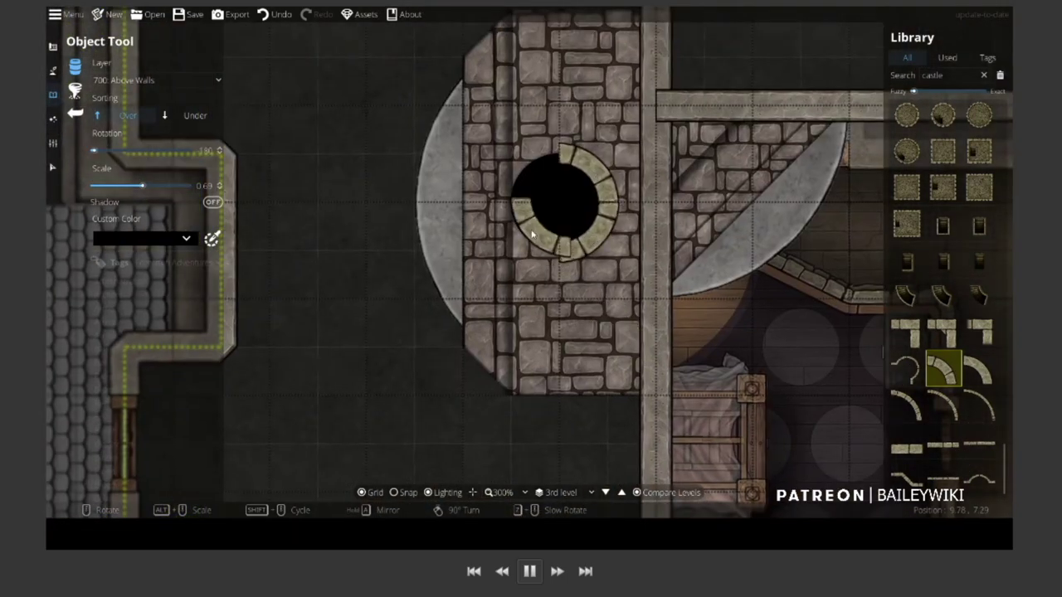
pyautogui.click(526, 233)
pyautogui.scroll(-6, 525, 232)
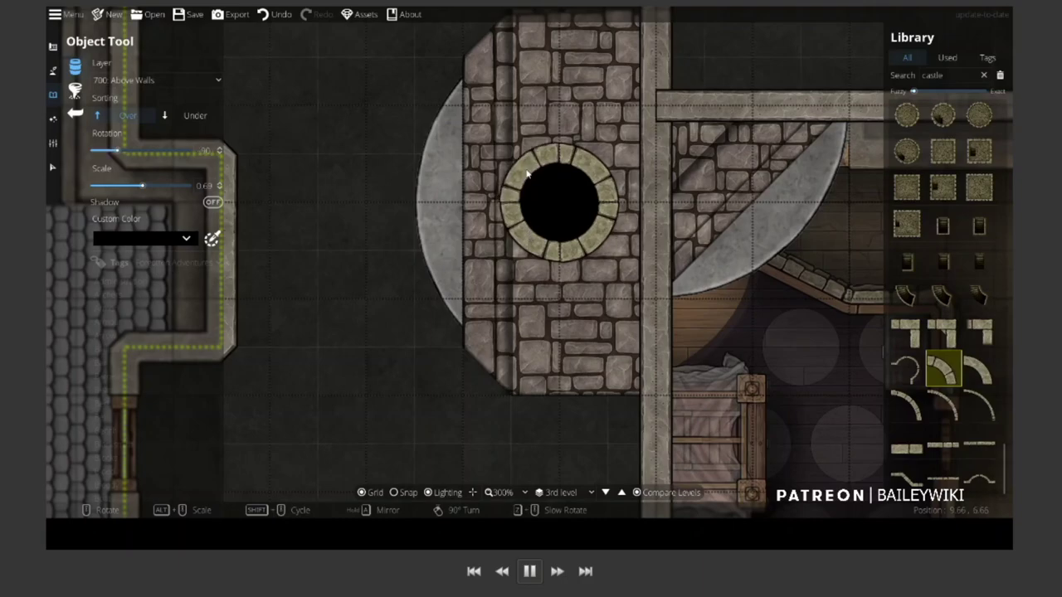
pyautogui.click(525, 232)
# Search the library for "fire" and place the fire grate, angled and enlarged, on the northeast chimney's inner slab on layer 100: User Layer 1
pyautogui.scroll(-1, 621, 184)
pyautogui.scroll(-4, 620, 184)
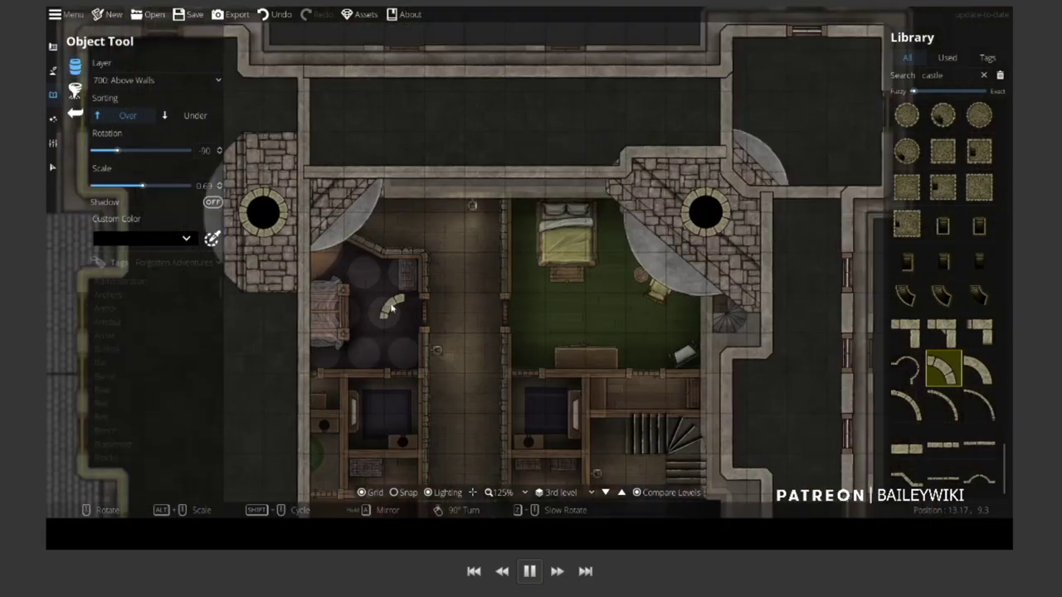
pyautogui.doubleClick(961, 79)
pyautogui.write('fire')
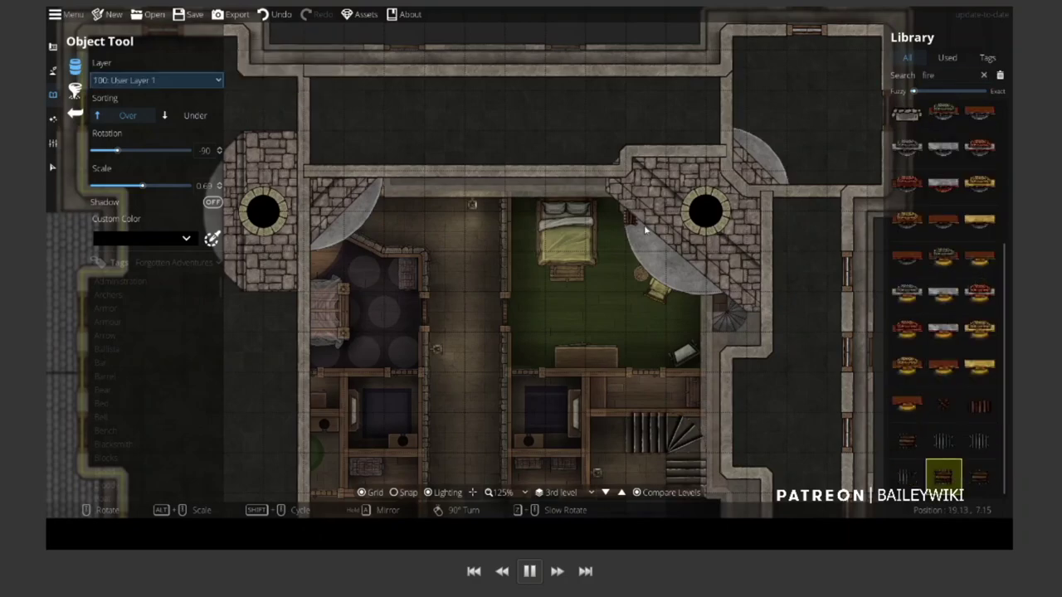
pyautogui.click(668, 256)
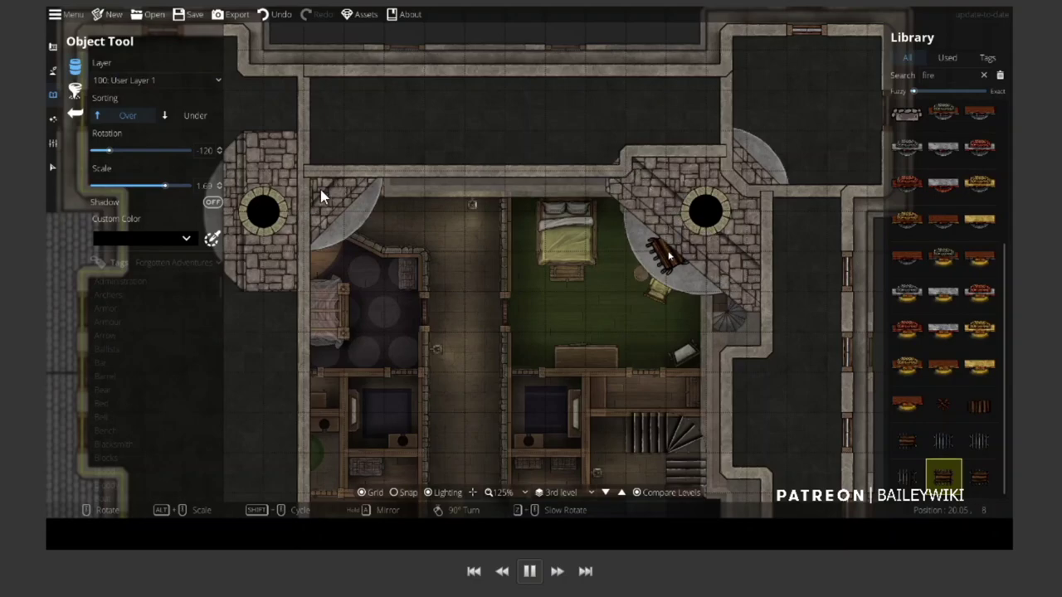
pyautogui.scroll(-1, 751, 170)
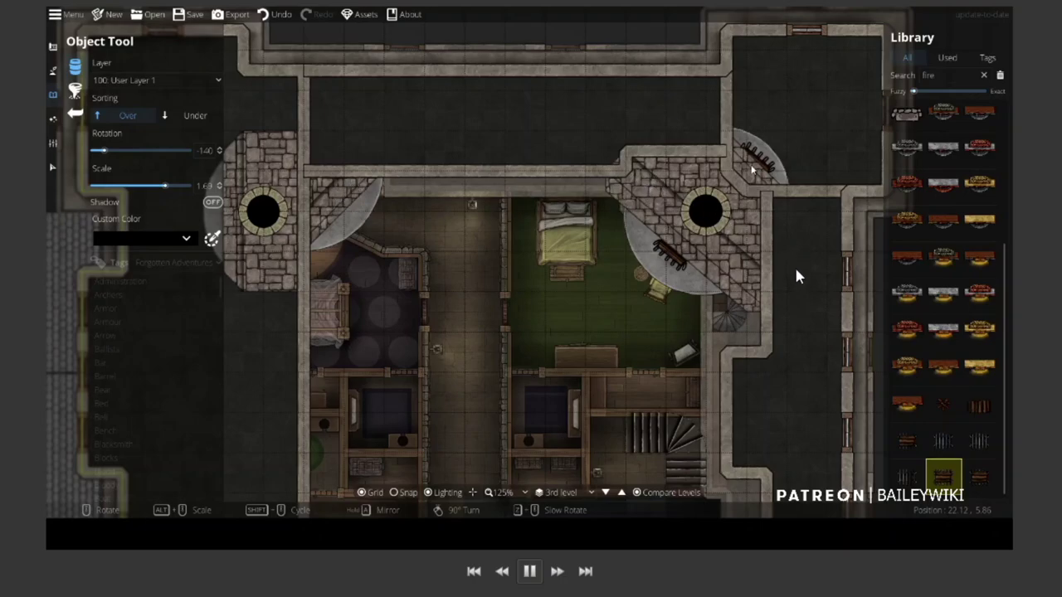
pyautogui.scroll(5, 358, 213)
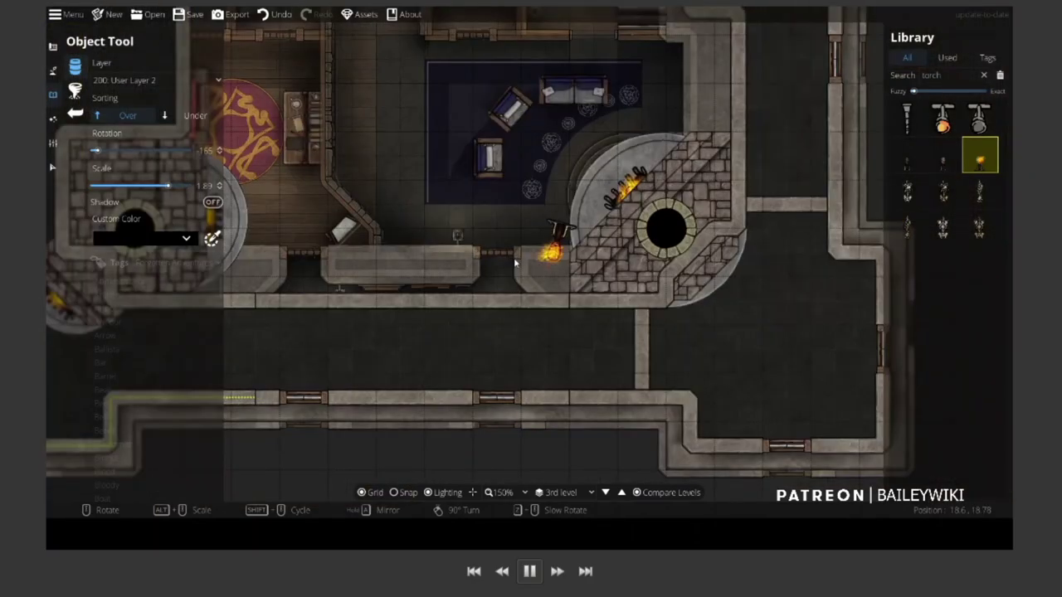
# Switch to the Path Tool at the southeast chimney's outer slab and back to placing objects
pyautogui.moveTo(514, 263); pyautogui.dragTo(456, 253)
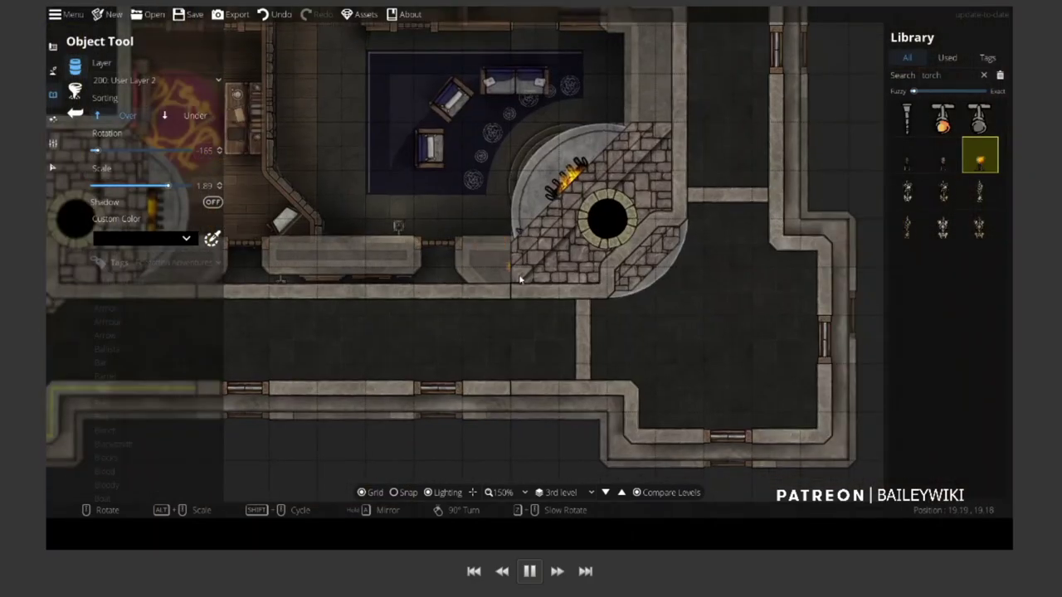
pyautogui.click(52, 70)
pyautogui.click(98, 140)
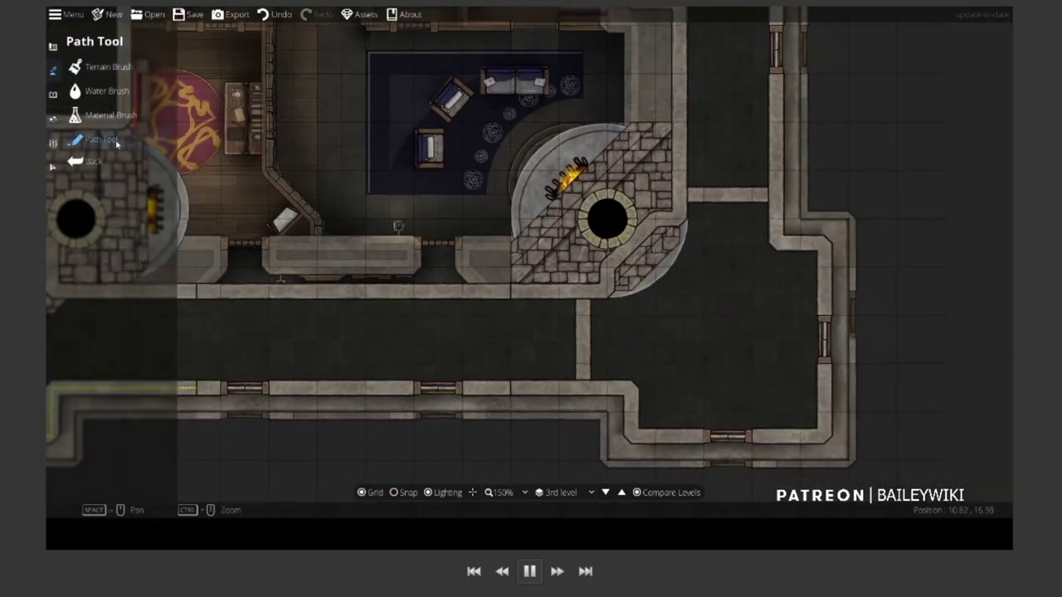
pyautogui.scroll(4, 582, 314)
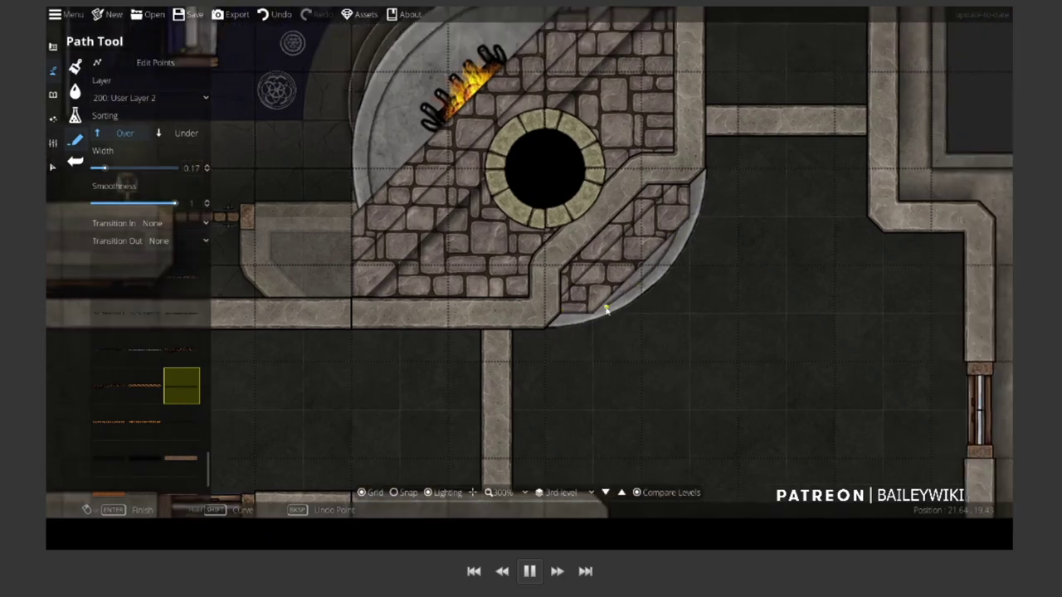
pyautogui.click(52, 93)
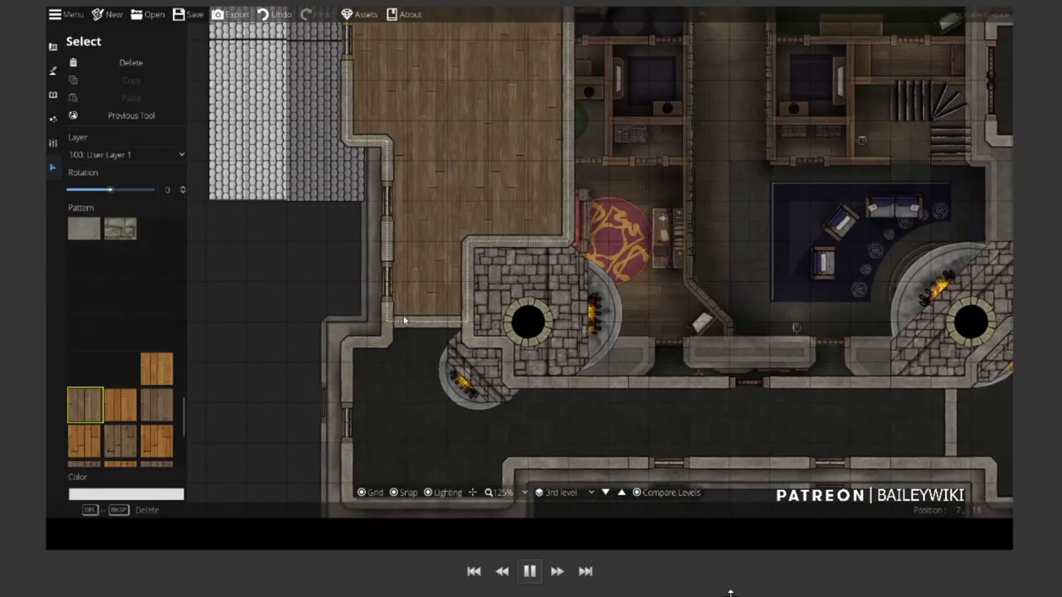
# Look up the color value of the castle's outer west wall and return to the building tools
pyautogui.click(108, 479)
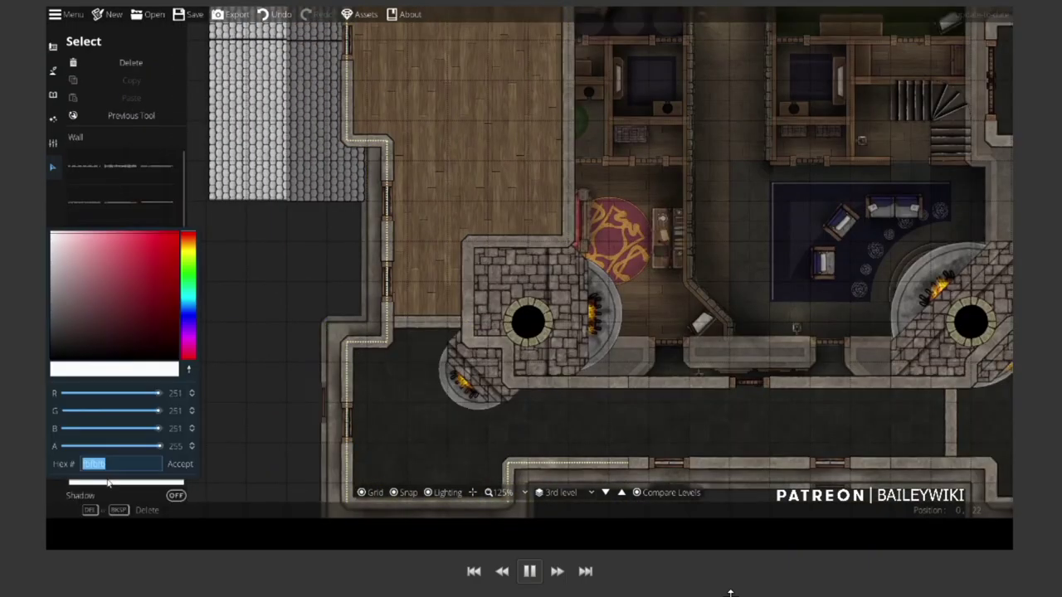
pyautogui.click(171, 492)
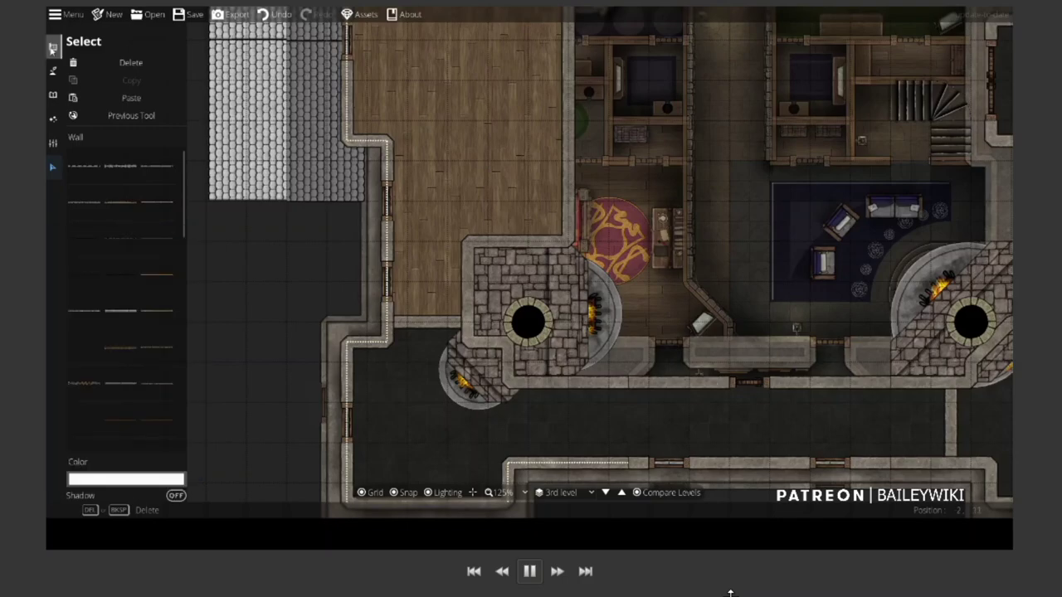
pyautogui.click(52, 50)
pyautogui.click(388, 241)
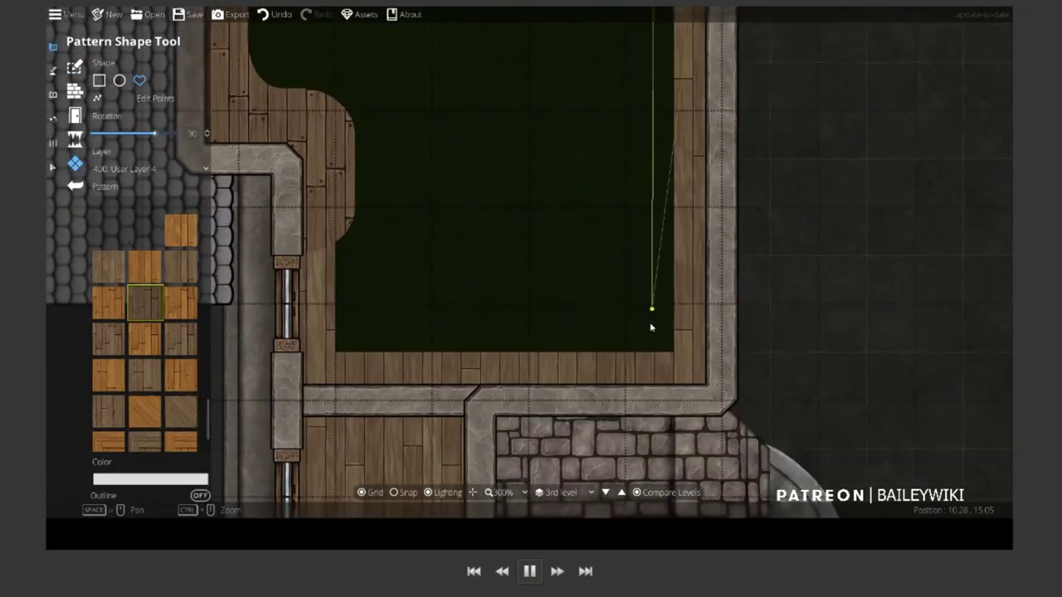
# Draw a wood plank pattern strip with a curved inner corner along the room's south wall on layer 400: User Layer 4
pyautogui.scroll(-2, 652, 243)
pyautogui.scroll(-2, 679, 394)
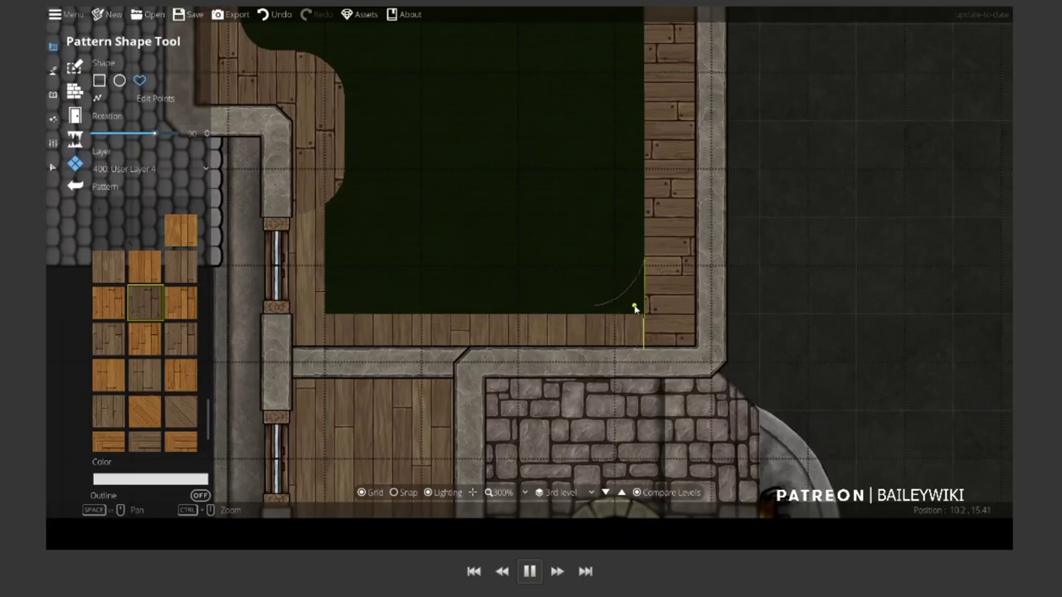
pyautogui.click(635, 308)
pyautogui.click(279, 352)
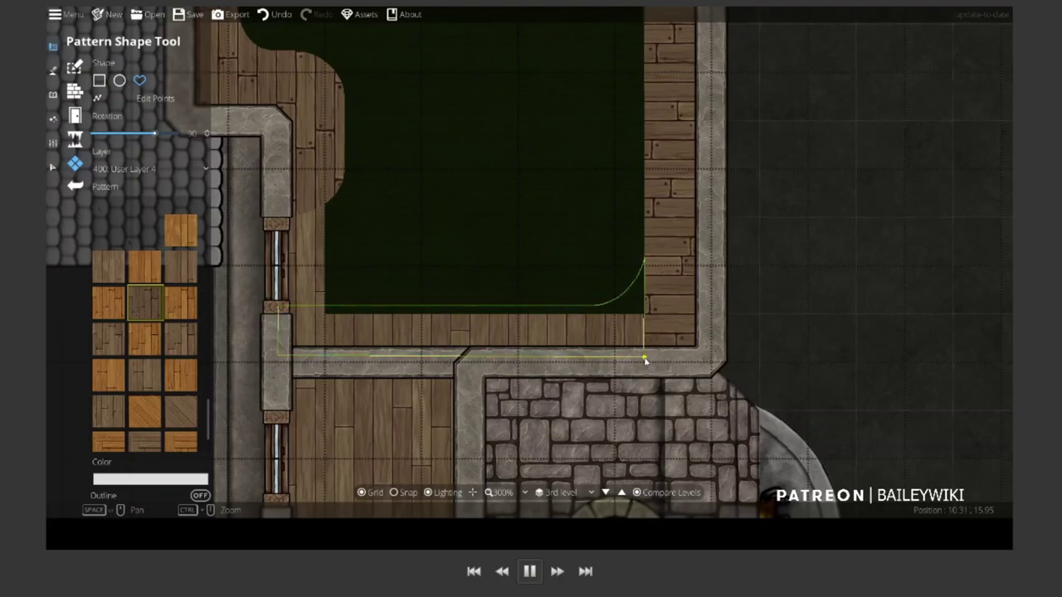
pyautogui.click(645, 357)
# Match the color of the new south plank strip to the plank strip along the east wall
pyautogui.press('v')
pyautogui.click(675, 138)
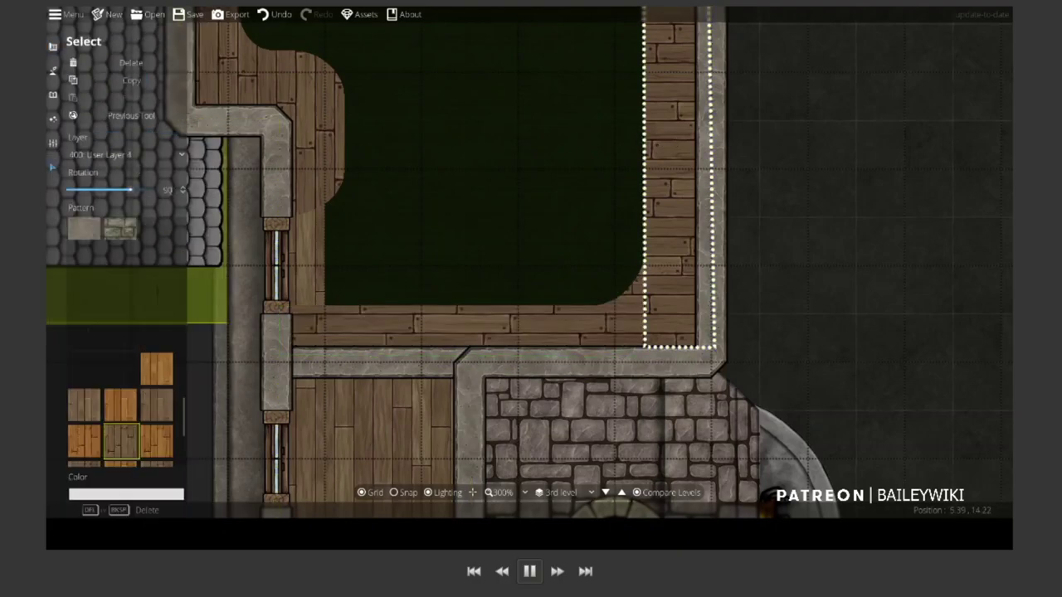
pyautogui.click(158, 495)
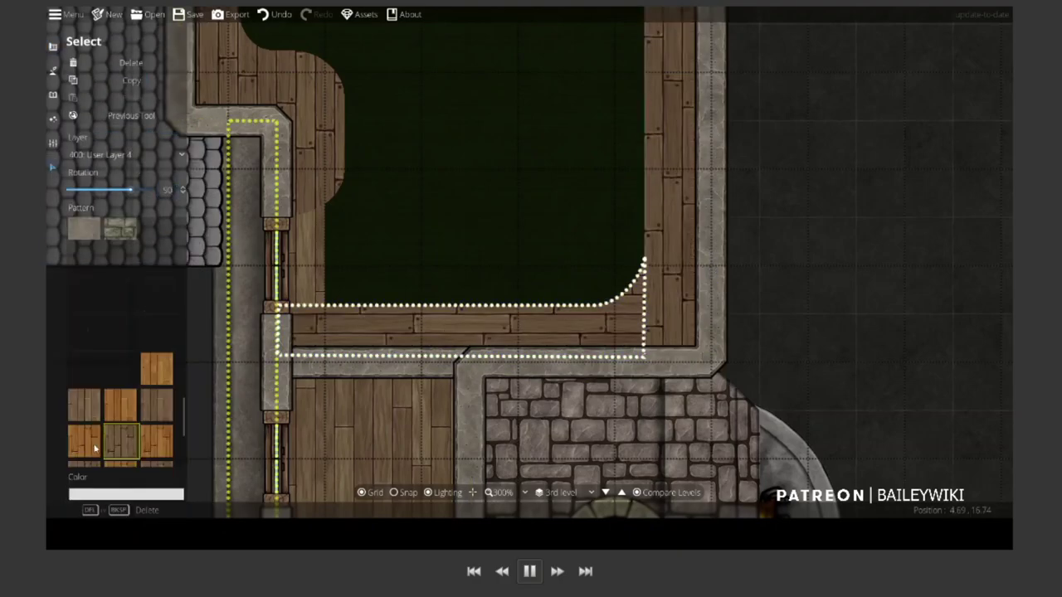
pyautogui.click(157, 495)
# Set up the Path Tool for the room's plank border with its layer set to 400: User Layer 4
pyautogui.scroll(-1, 503, 234)
pyautogui.scroll(-2, 531, 279)
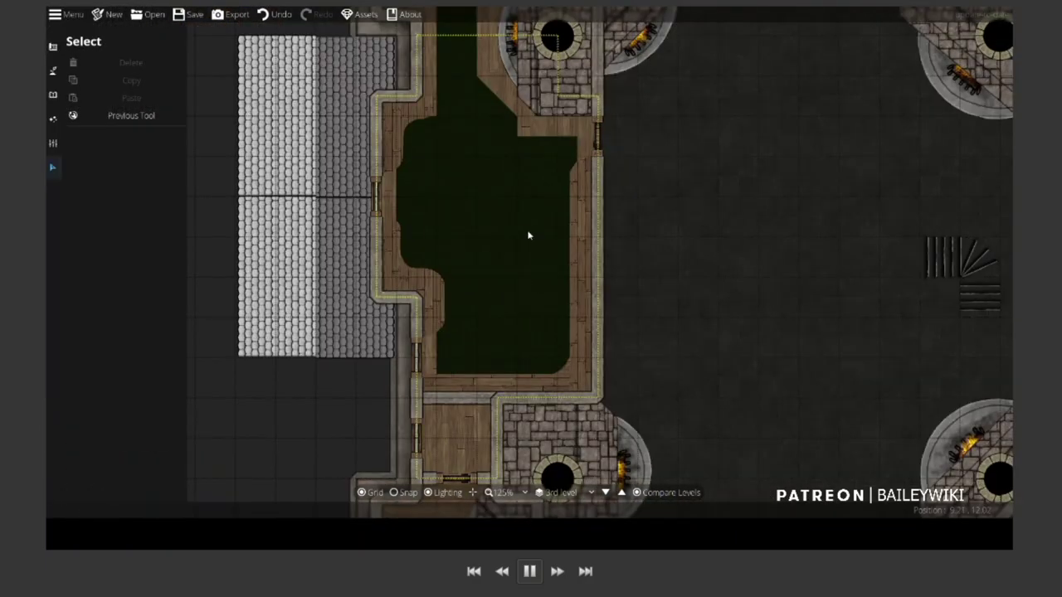
pyautogui.scroll(3, 529, 249)
pyautogui.scroll(-2, 523, 249)
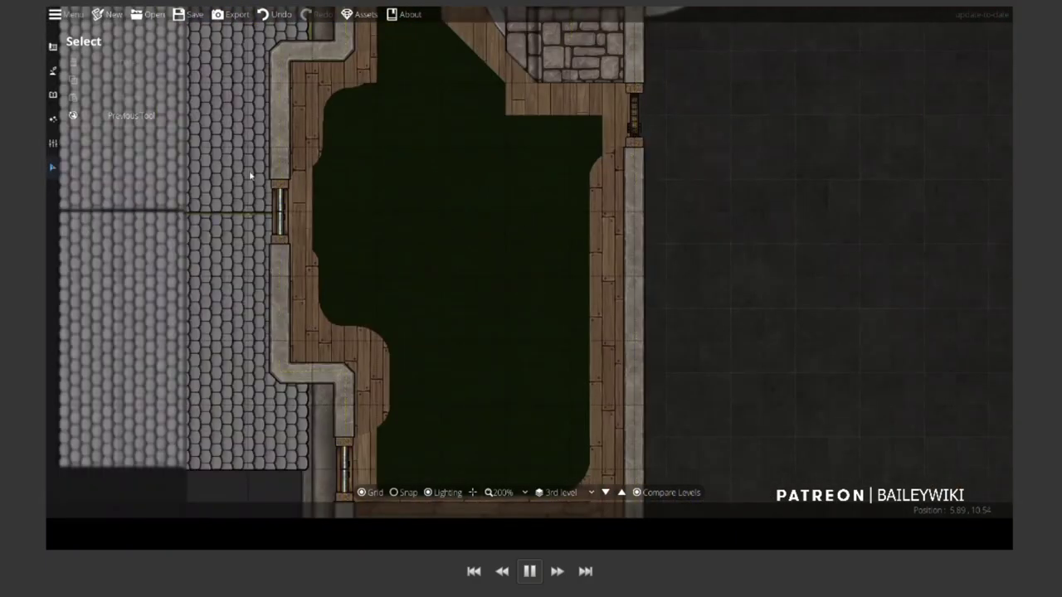
pyautogui.click(52, 71)
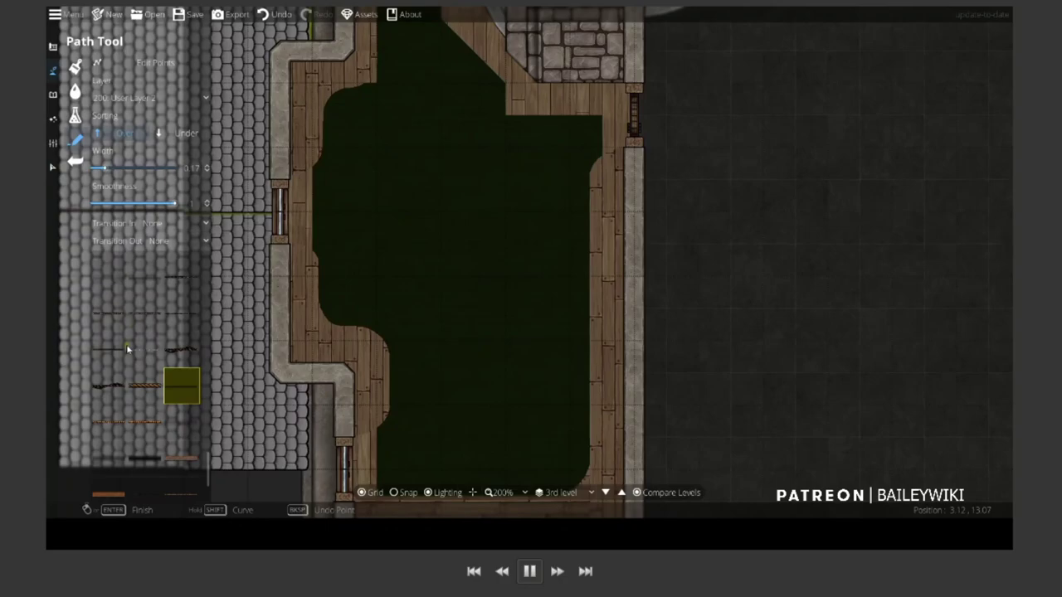
pyautogui.scroll(2, 526, 326)
pyautogui.scroll(2, 338, 324)
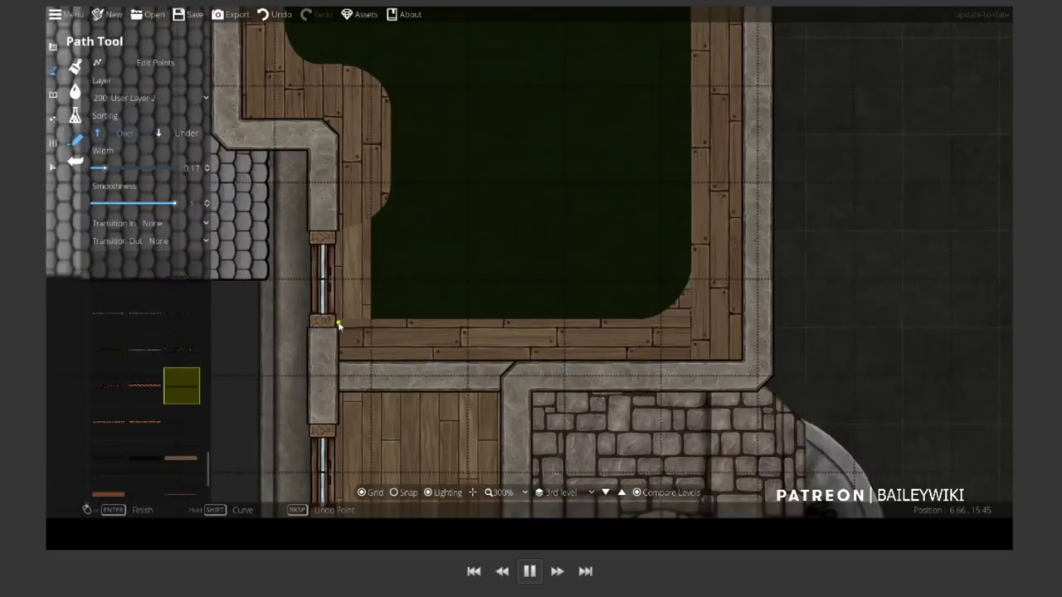
pyautogui.scroll(2, 312, 318)
pyautogui.click(149, 98)
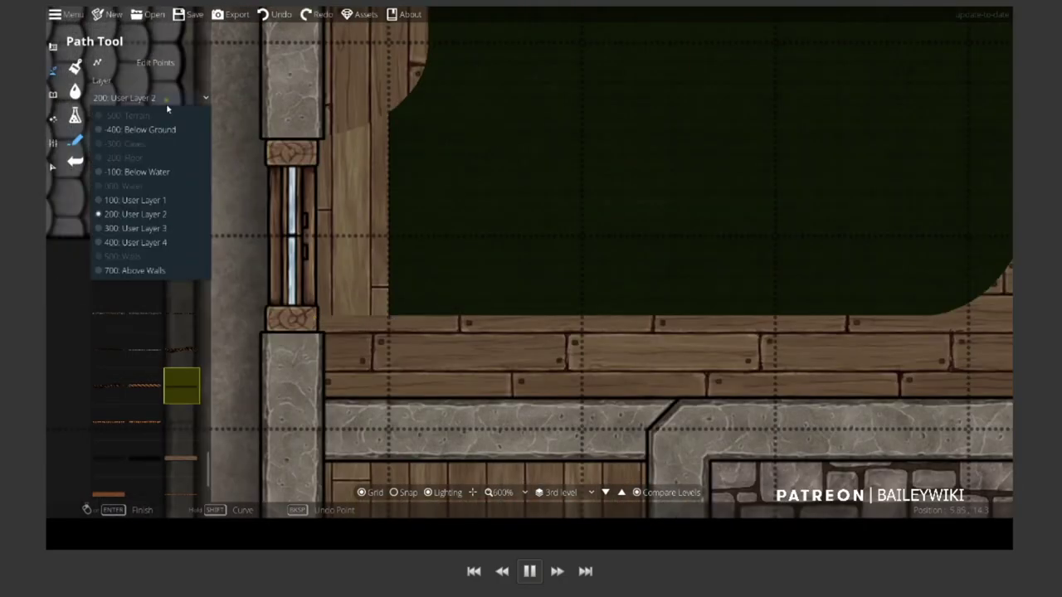
pyautogui.click(141, 242)
# Draw a 0.17-wide dark line along the inner edge of the south planks, around the curved corner and up the east planks
pyautogui.click(308, 318)
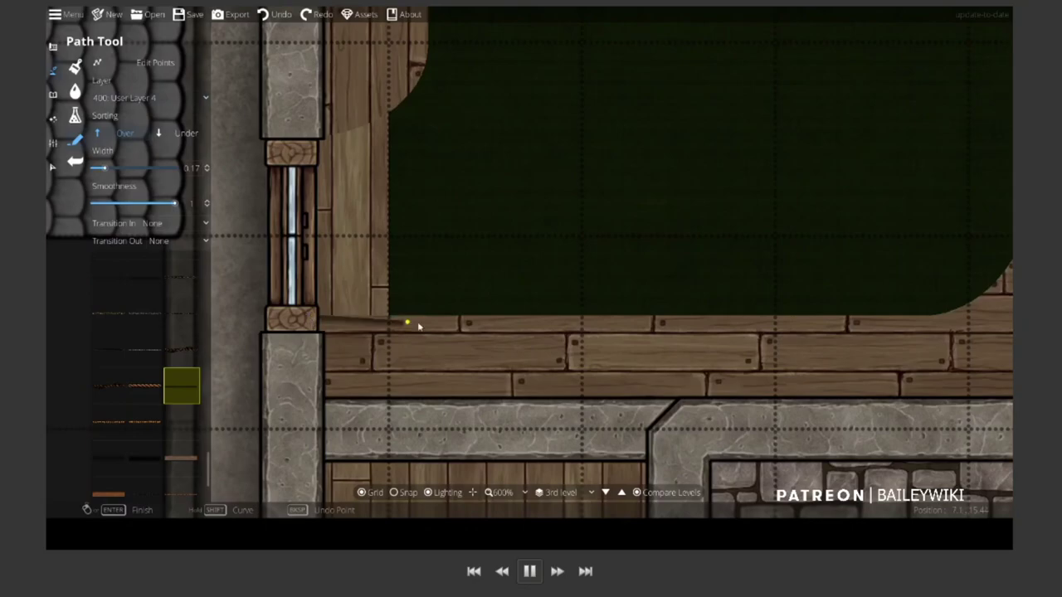
pyautogui.press('d')
pyautogui.press('s')
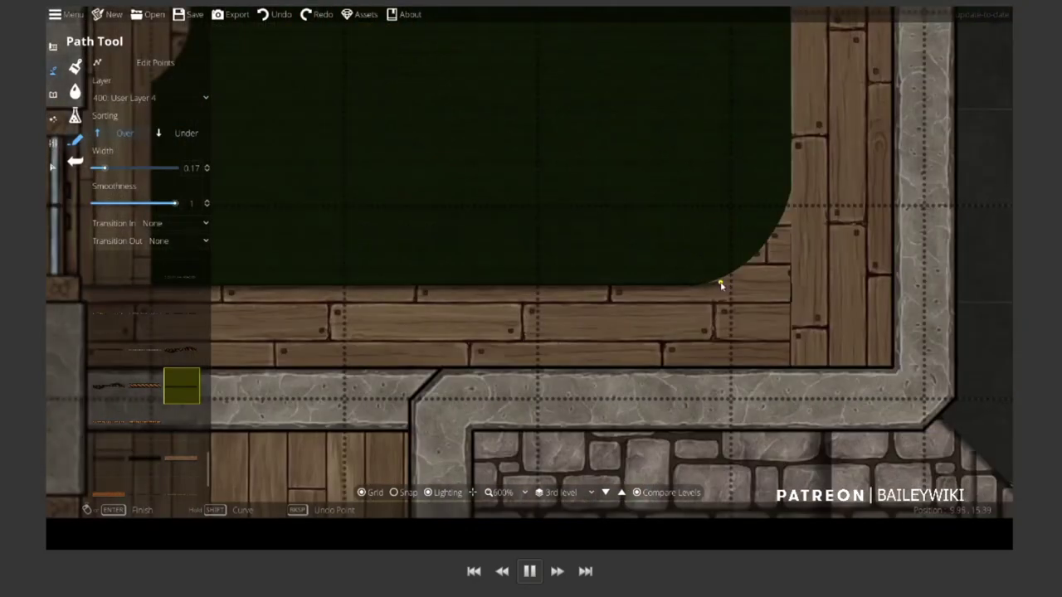
pyautogui.press('d')
pyautogui.press('w')
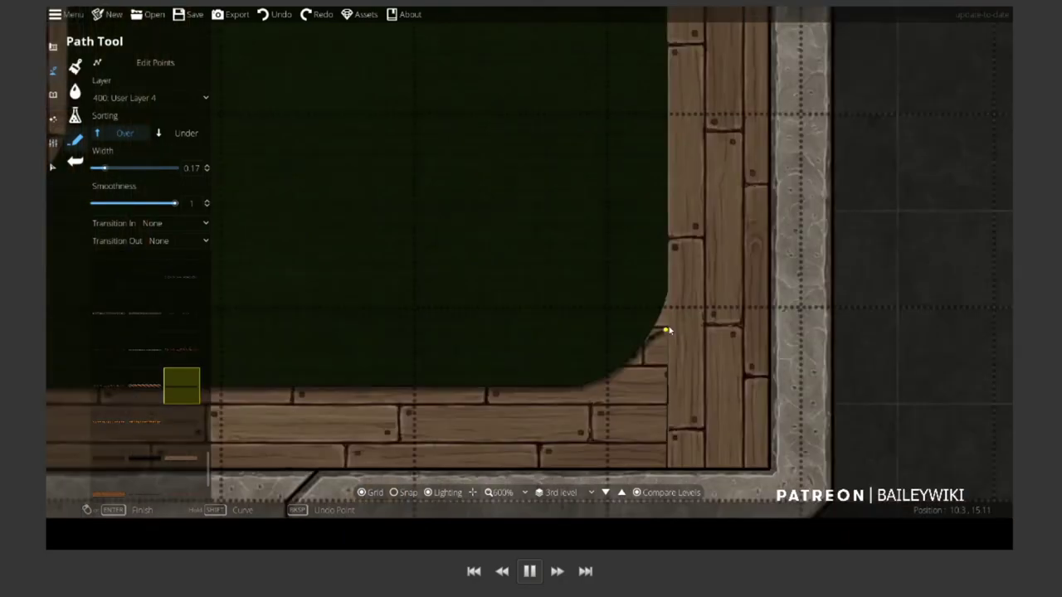
pyautogui.press('d')
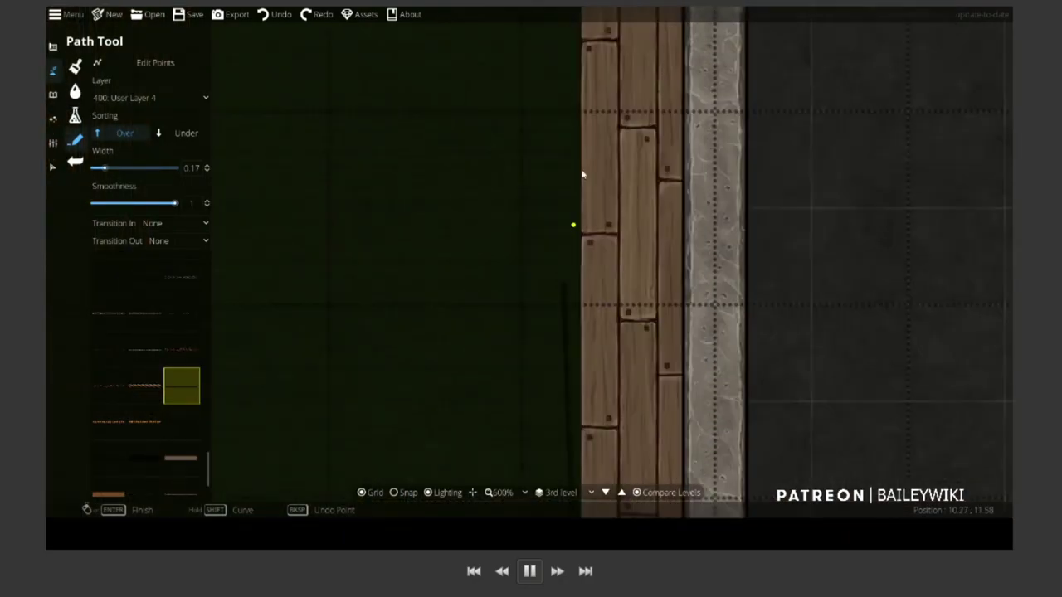
pyautogui.press('w')
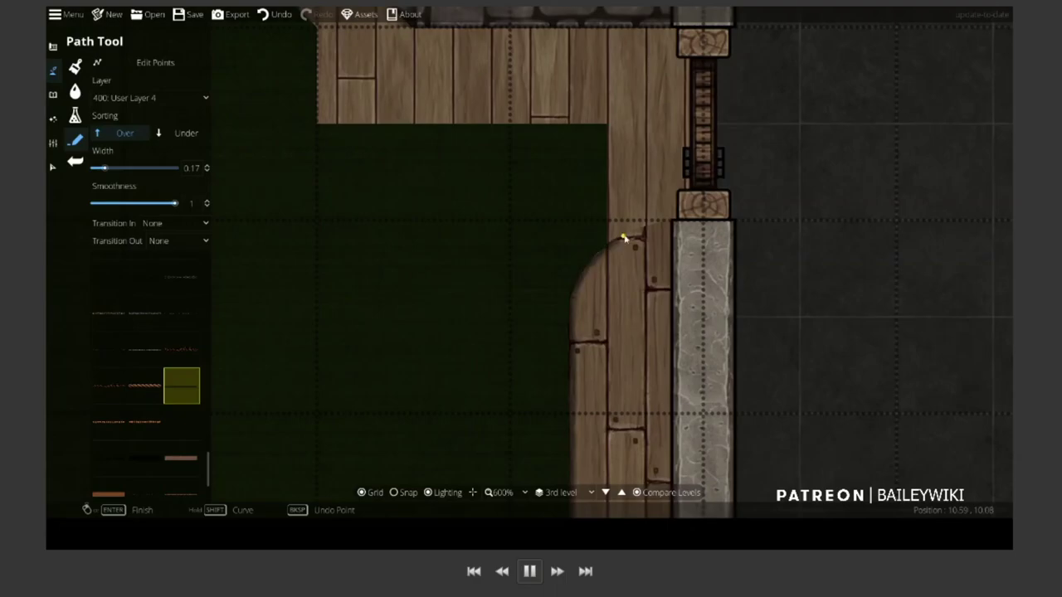
# Draw a 0.17-wide dark line along the inner edge of the stepped west planks, curving between the middle and lower west windows
pyautogui.scroll(-2, 675, 222)
pyautogui.scroll(4, 746, 133)
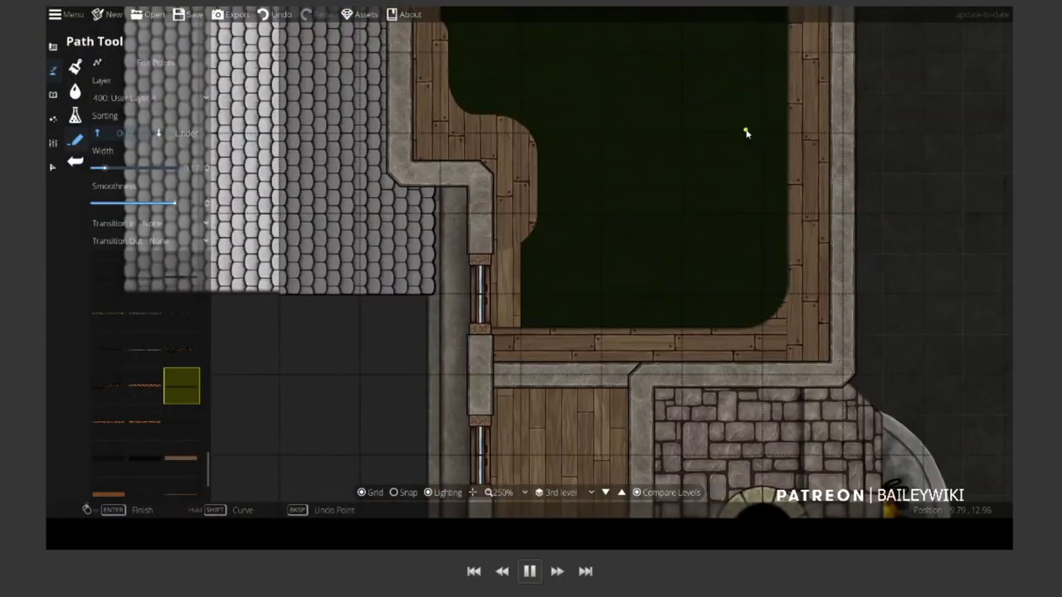
pyautogui.press('w')
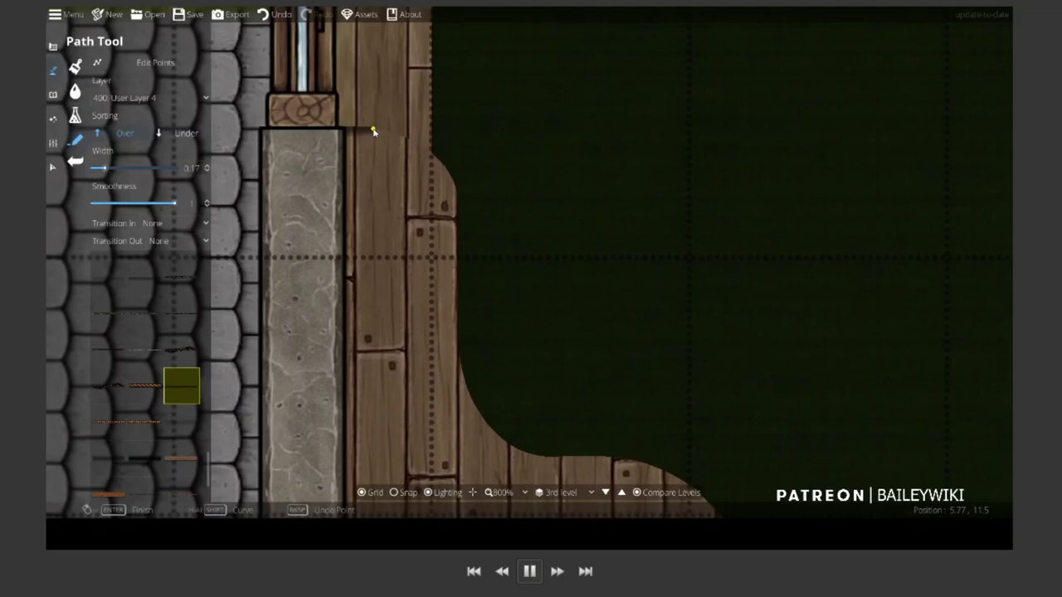
pyautogui.press('s')
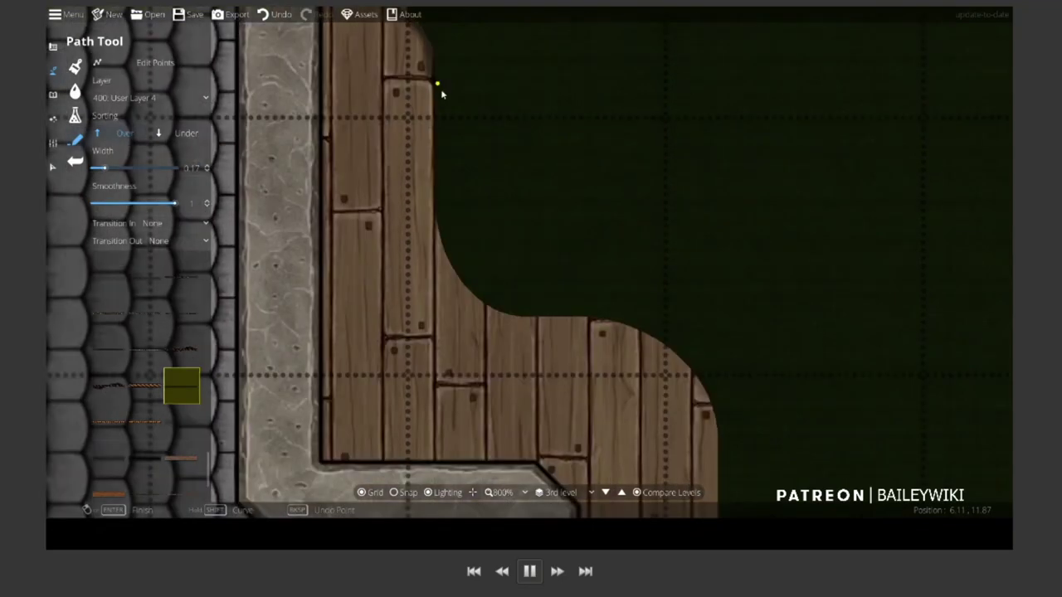
pyautogui.press('s')
pyautogui.press('d')
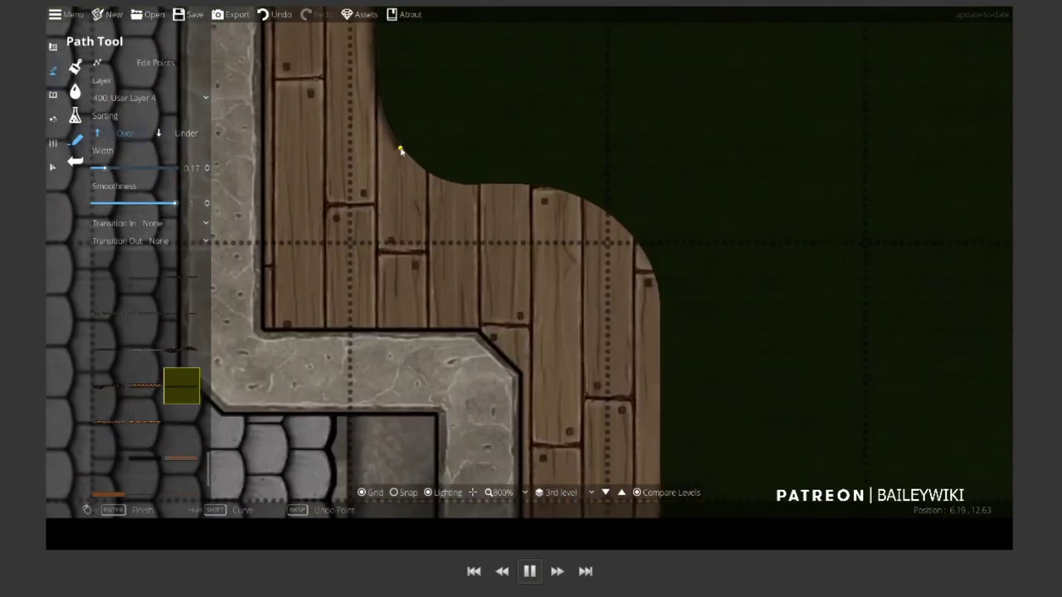
pyautogui.press('s')
pyautogui.press('d')
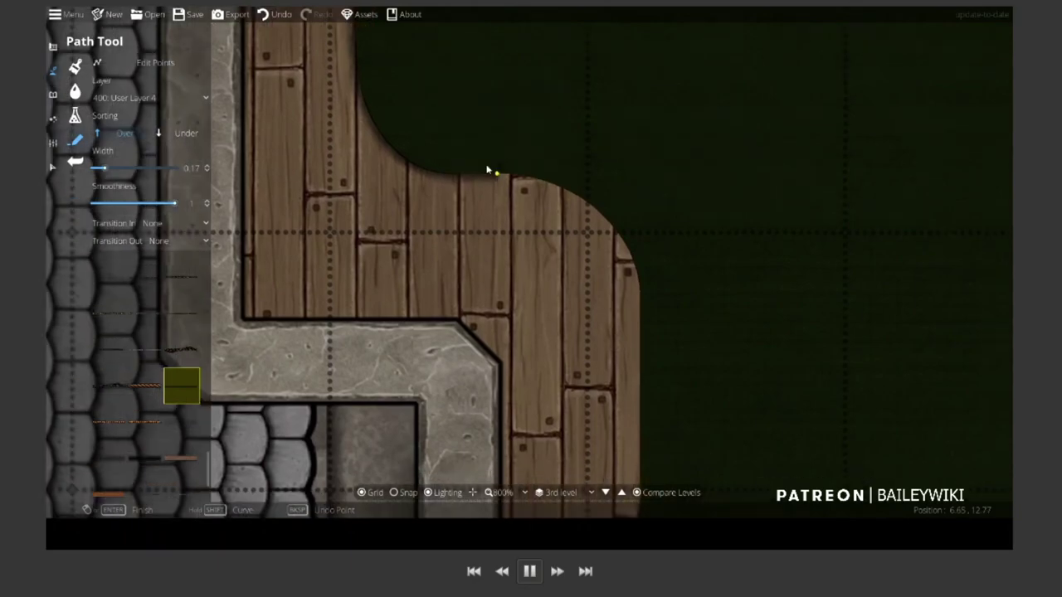
pyautogui.press('s')
pyautogui.press('d')
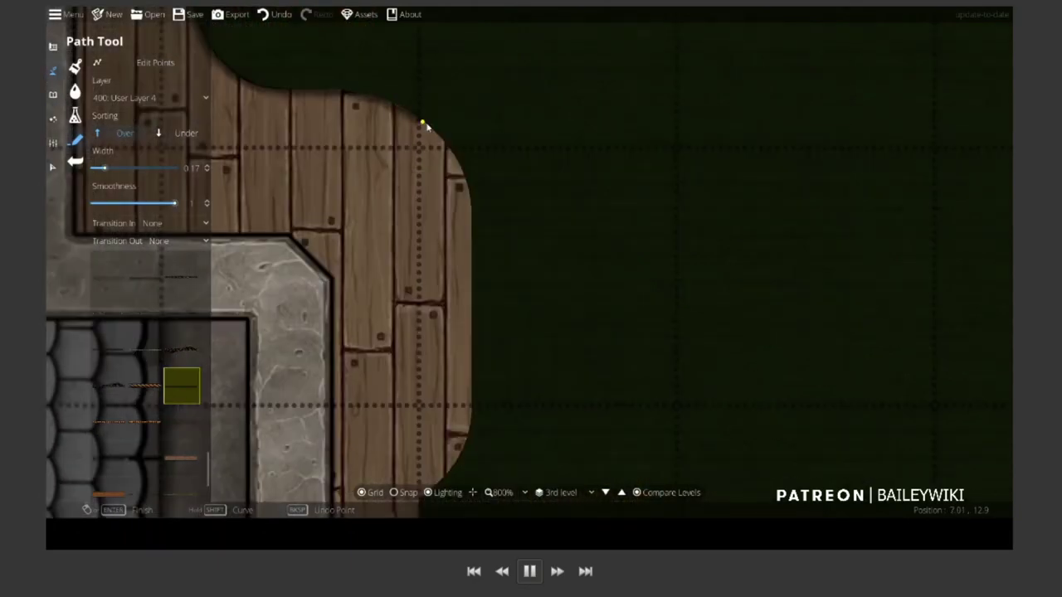
pyautogui.press('s')
pyautogui.press('d')
pyautogui.press('s')
pyautogui.press('d')
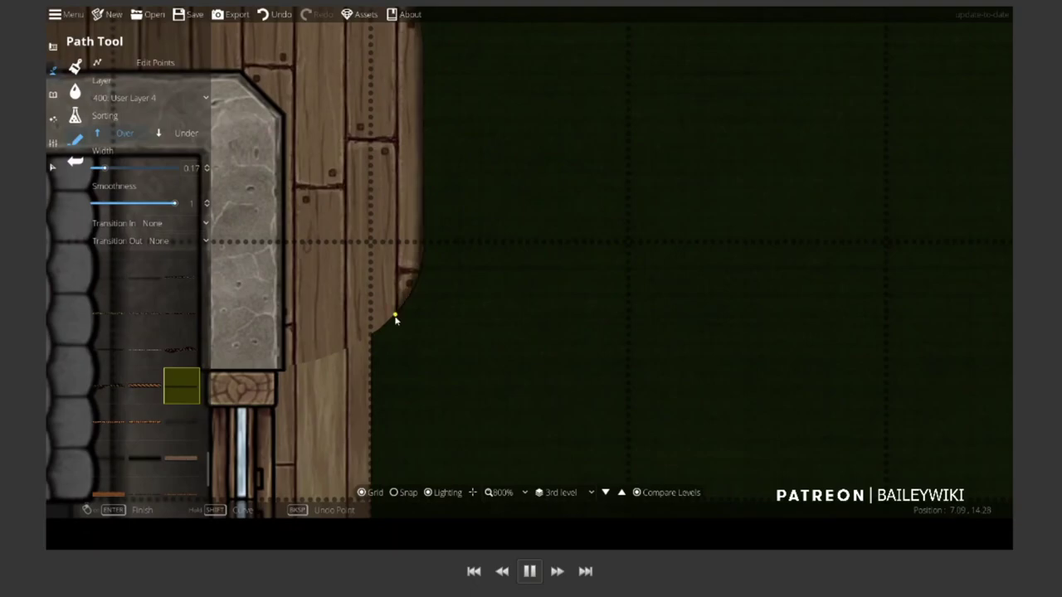
pyautogui.press('s')
pyautogui.press('a')
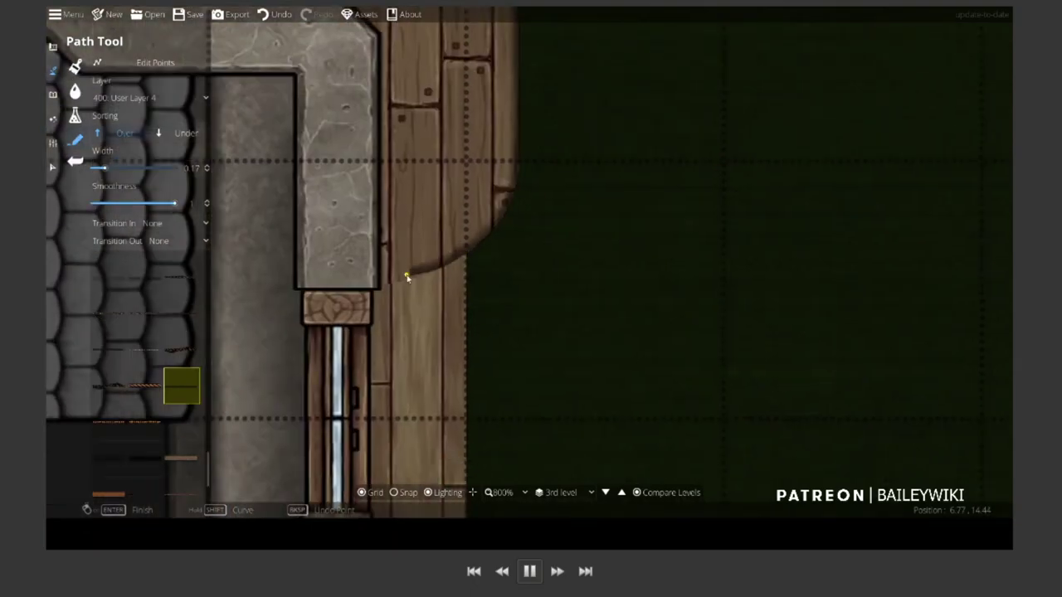
# Draw a 0.17-wide dark line around the curved inner edge of the northwest planks, down to the middle west window
pyautogui.scroll(-2, 556, 243)
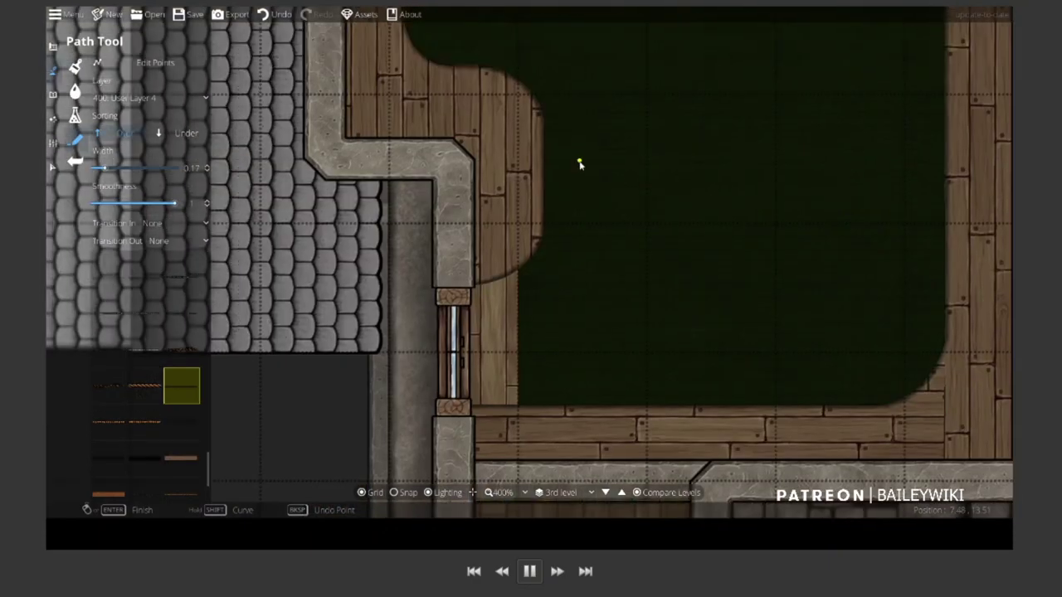
pyautogui.press('w')
pyautogui.press('w')
pyautogui.press('a')
pyautogui.press('a')
pyautogui.scroll(2, 592, 213)
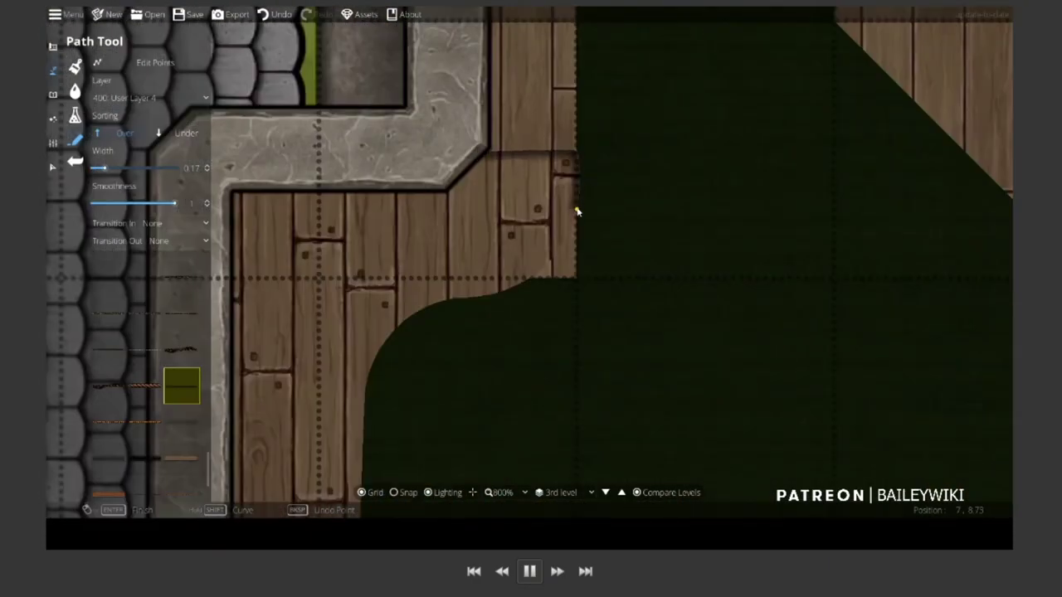
pyautogui.press('s')
pyautogui.press('a')
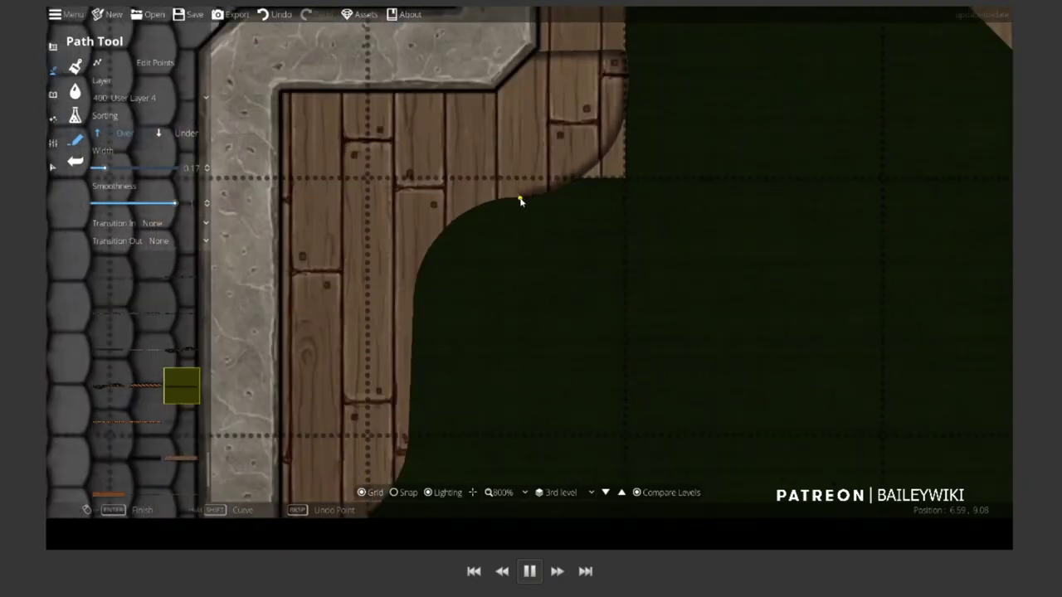
pyautogui.press('s')
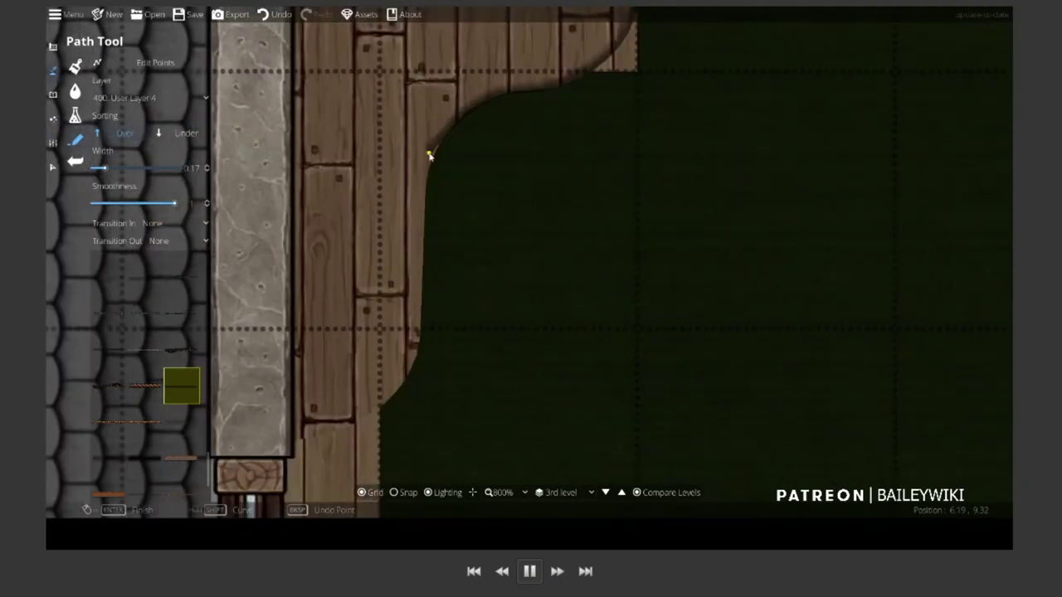
pyautogui.press('s')
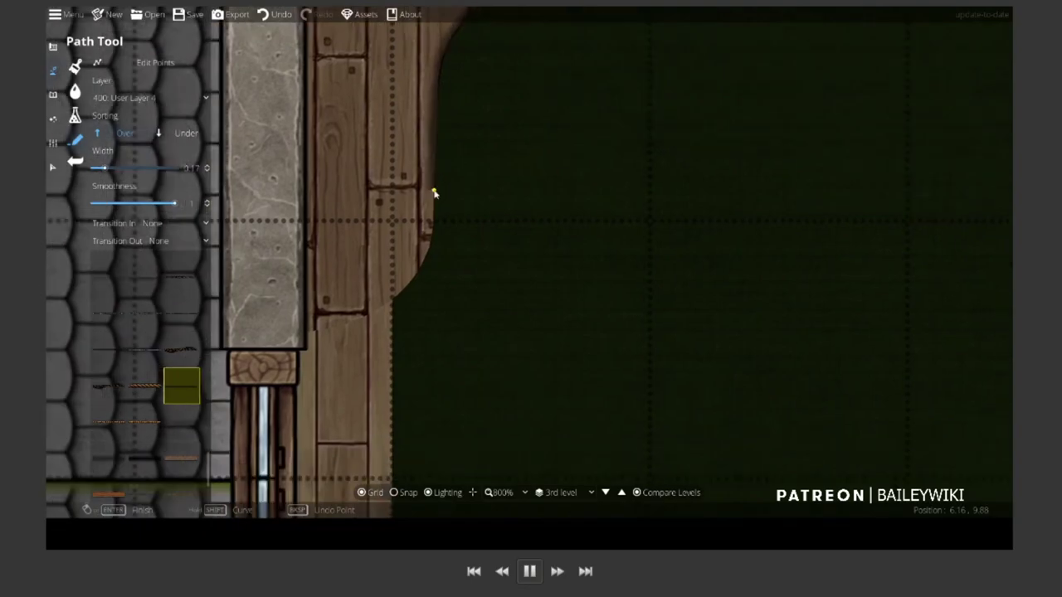
pyautogui.press('s')
pyautogui.press('s')
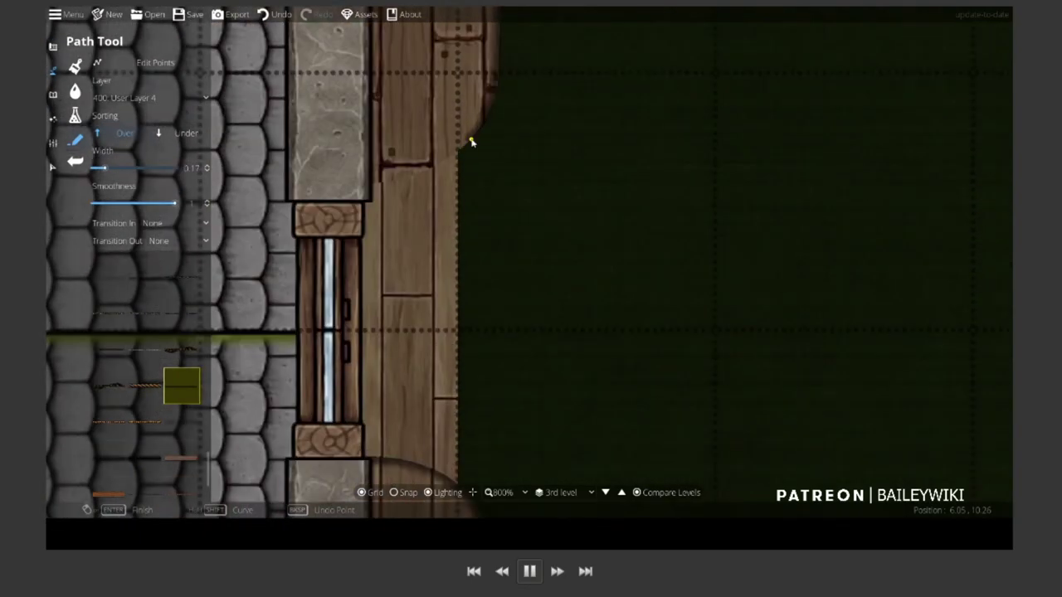
# Switch to the Object Tool, search the library for "wood", and choose a small rectangular wooden pillar
pyautogui.scroll(-5, 586, 123)
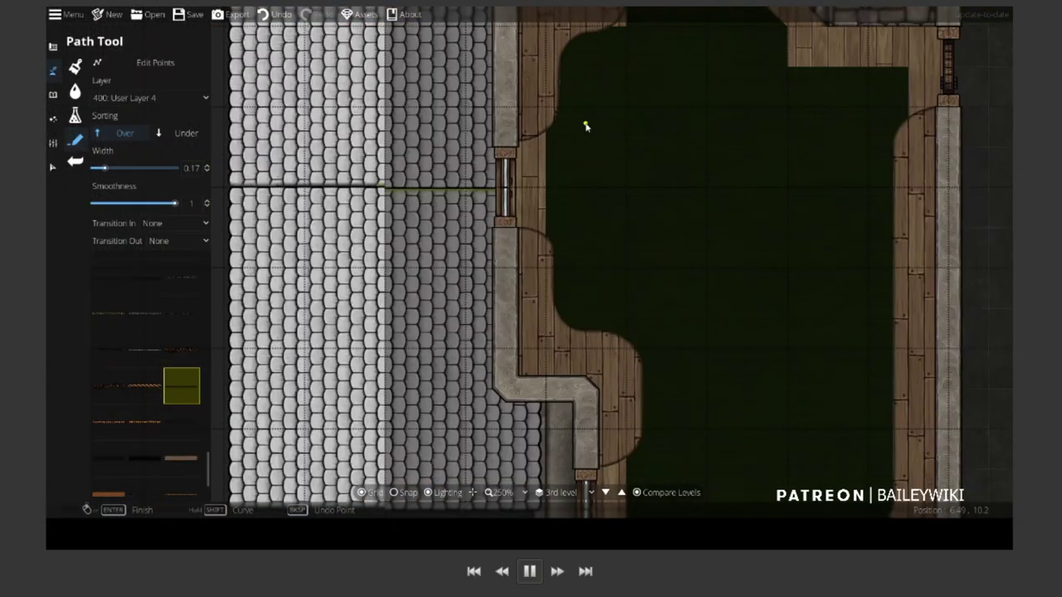
pyautogui.press('s')
pyautogui.press('s')
pyautogui.press('d')
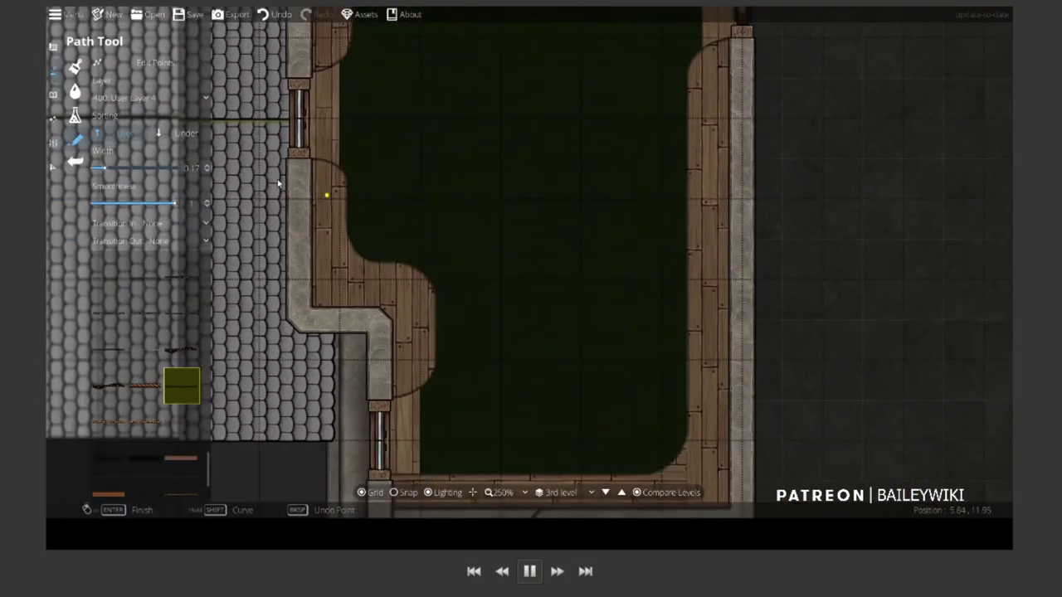
pyautogui.press('o')
pyautogui.press('BackSpace')
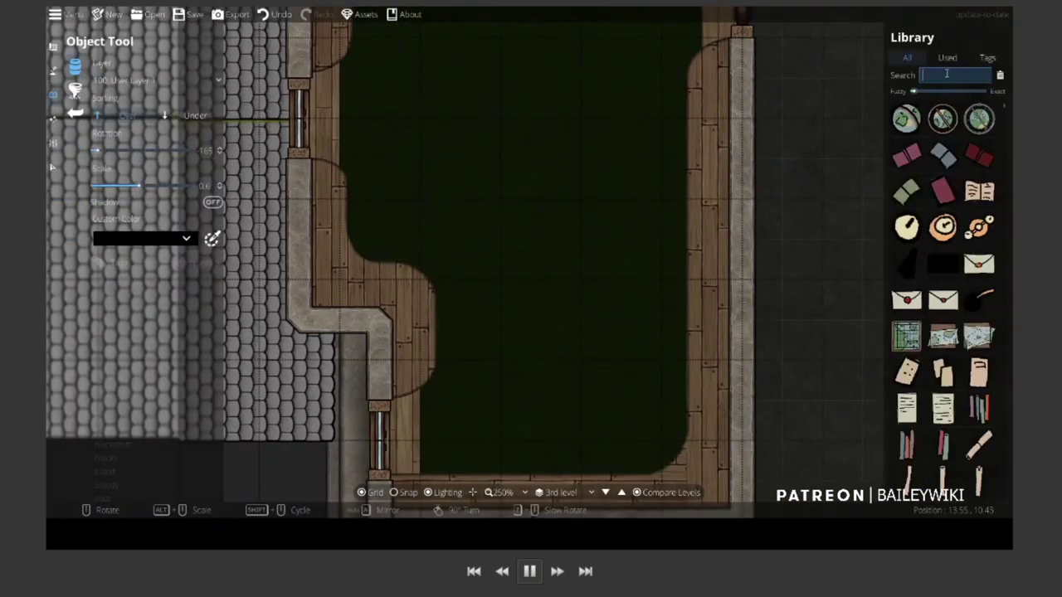
pyautogui.write('wood')
pyautogui.scroll(-5, 943, 299)
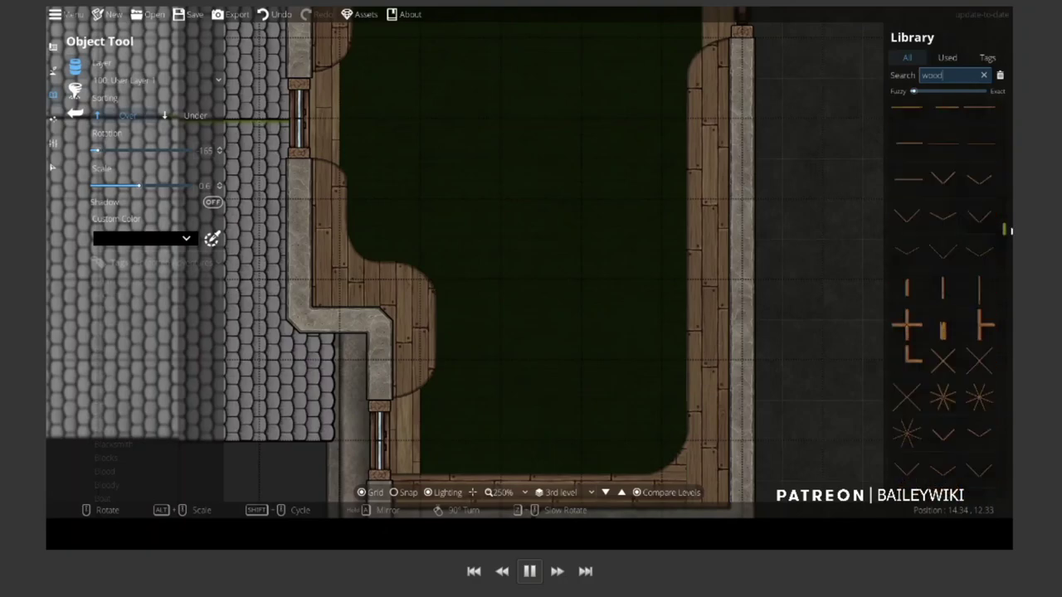
pyautogui.scroll(-5, 942, 299)
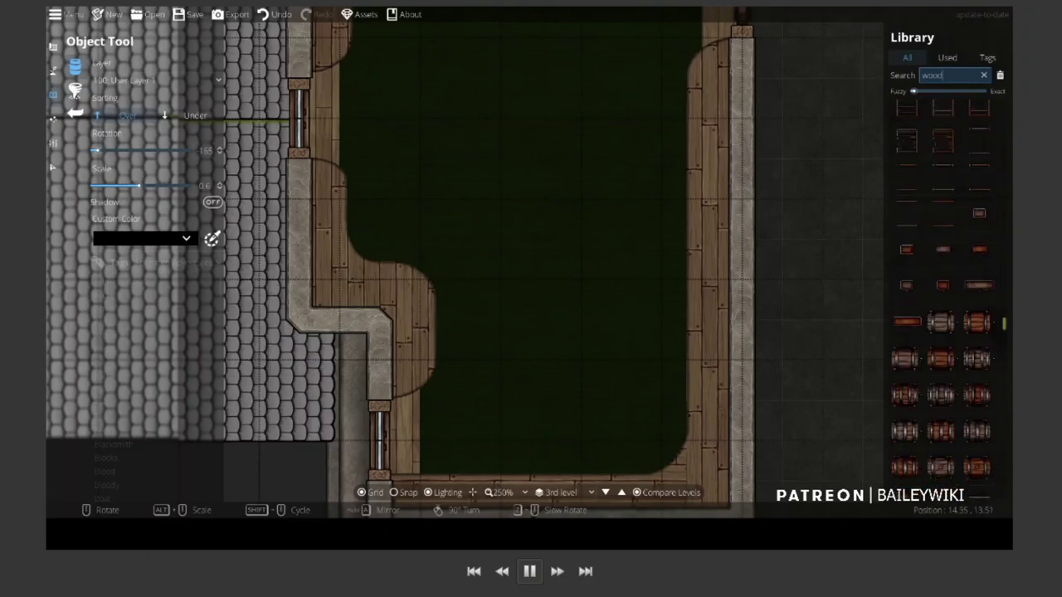
pyautogui.click(980, 268)
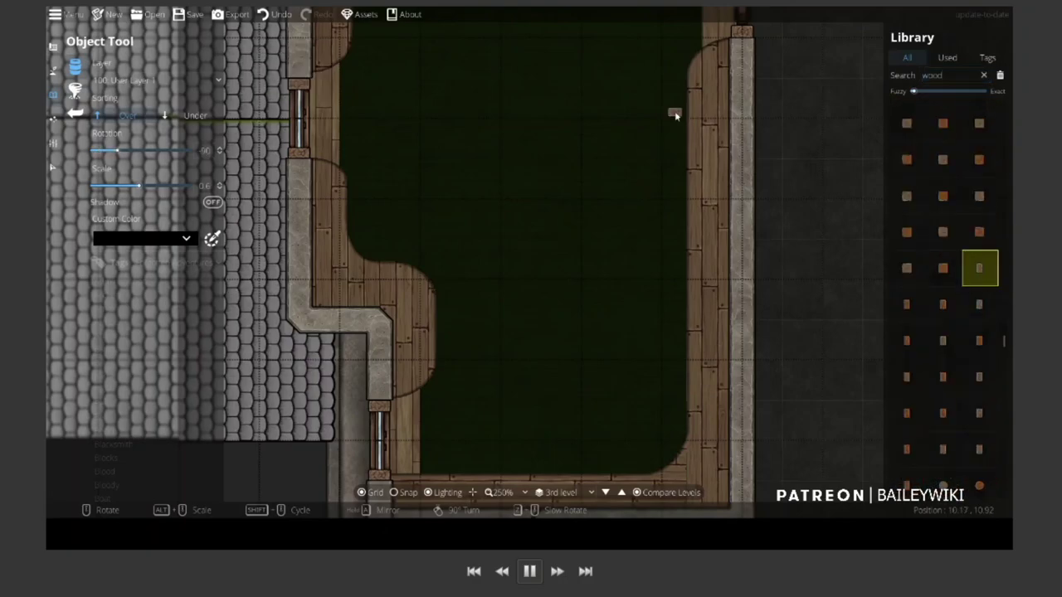
# Place spaced wooden pillars along the inner edge of the east planks at rotation 0 and scale 0.6
pyautogui.scroll(3, 676, 117)
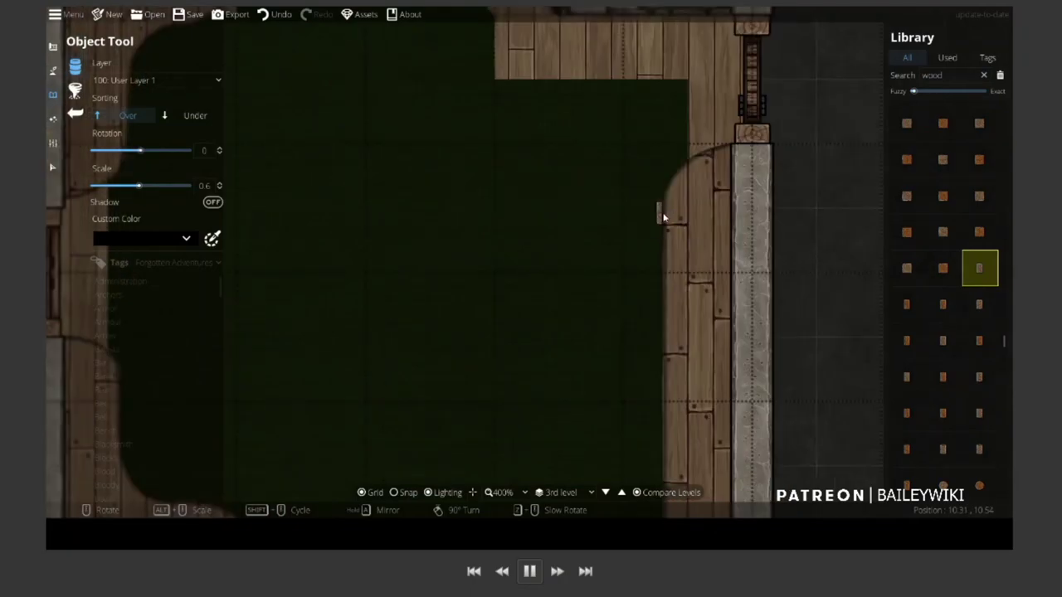
pyautogui.press('Down')
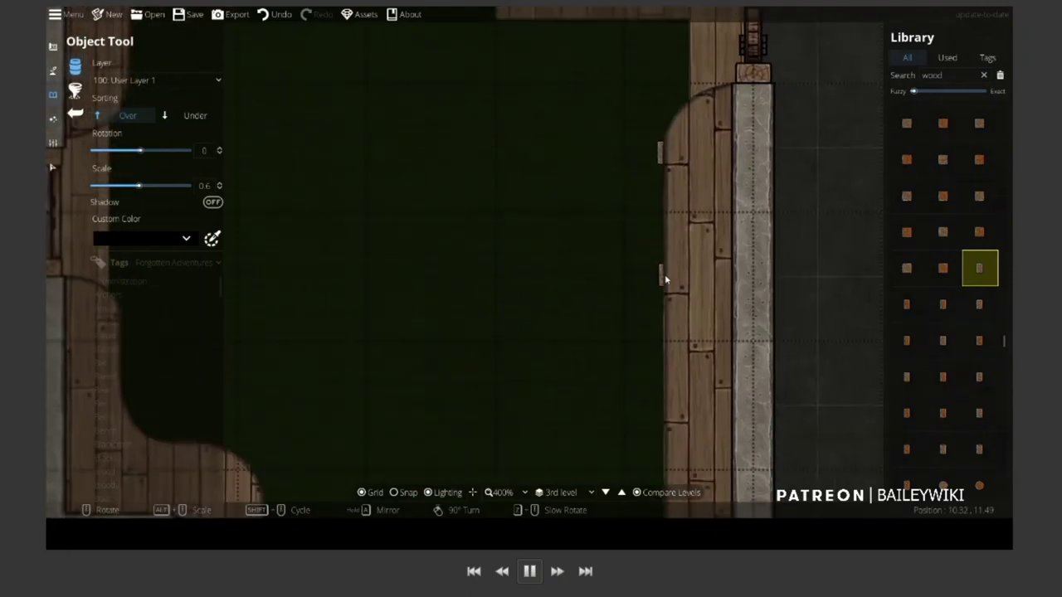
pyautogui.press('Up')
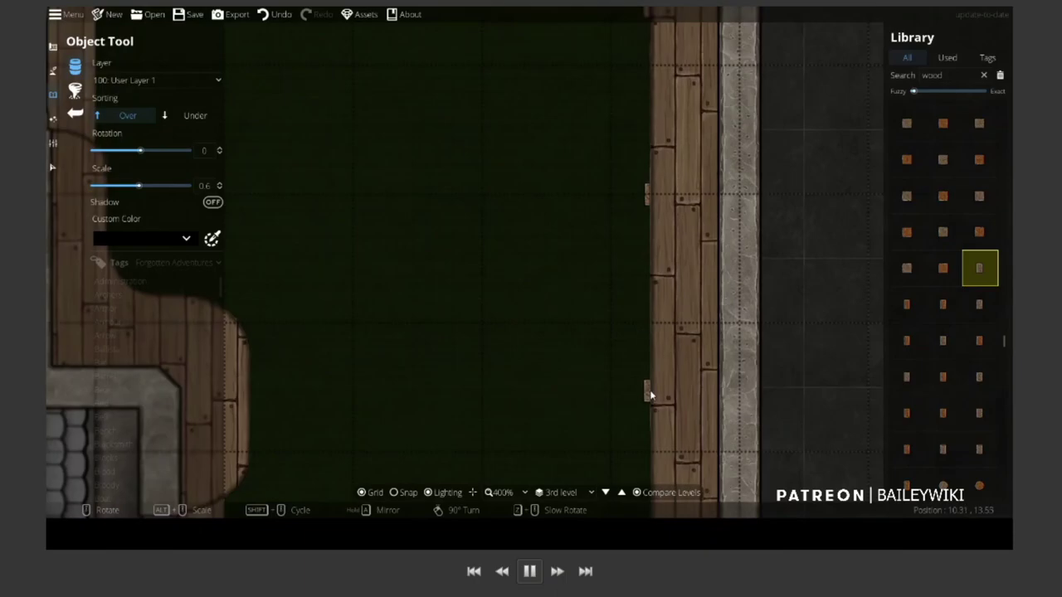
pyautogui.press('Down')
pyautogui.press('Down')
pyautogui.press('Down')
pyautogui.press('Down')
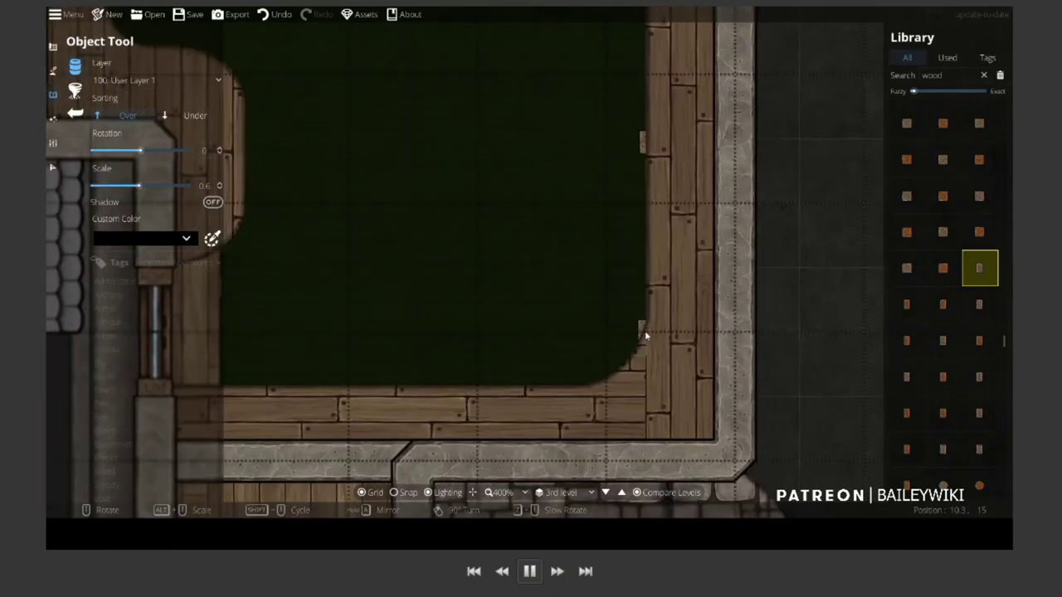
# Place a pillar rotated 45° at the curved southeast corner and pillars rotated -90° along the south planks' edge
pyautogui.scroll(3, 639, 333)
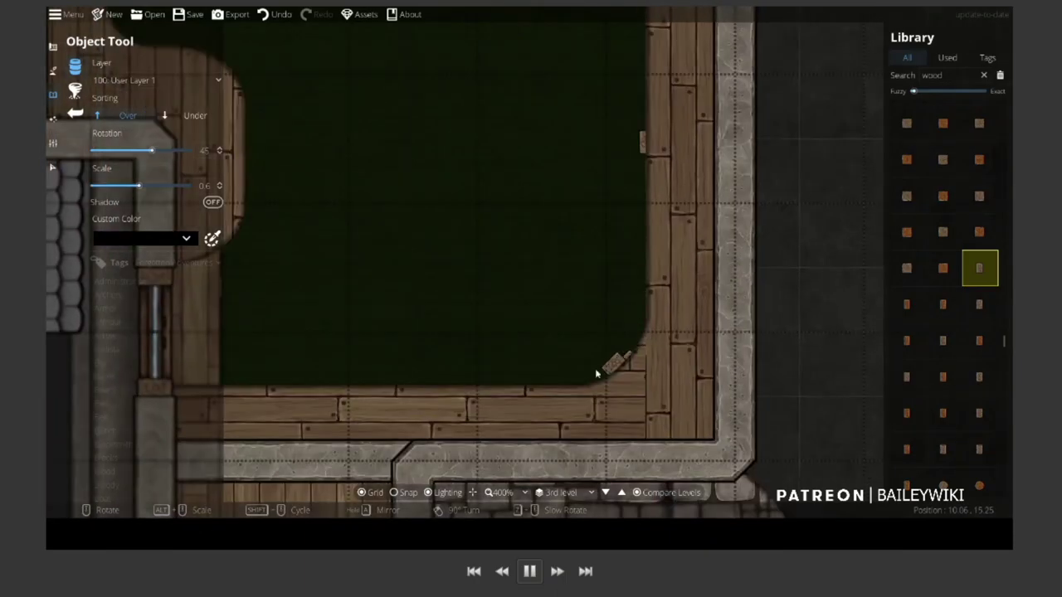
pyautogui.scroll(3, 535, 372)
pyautogui.press('Left')
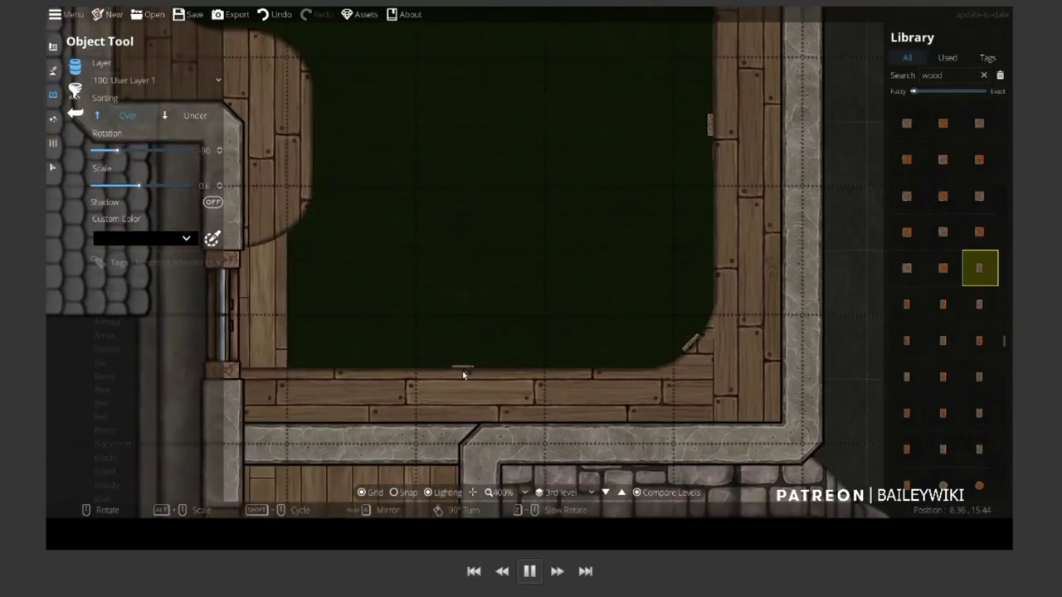
pyautogui.press('Left')
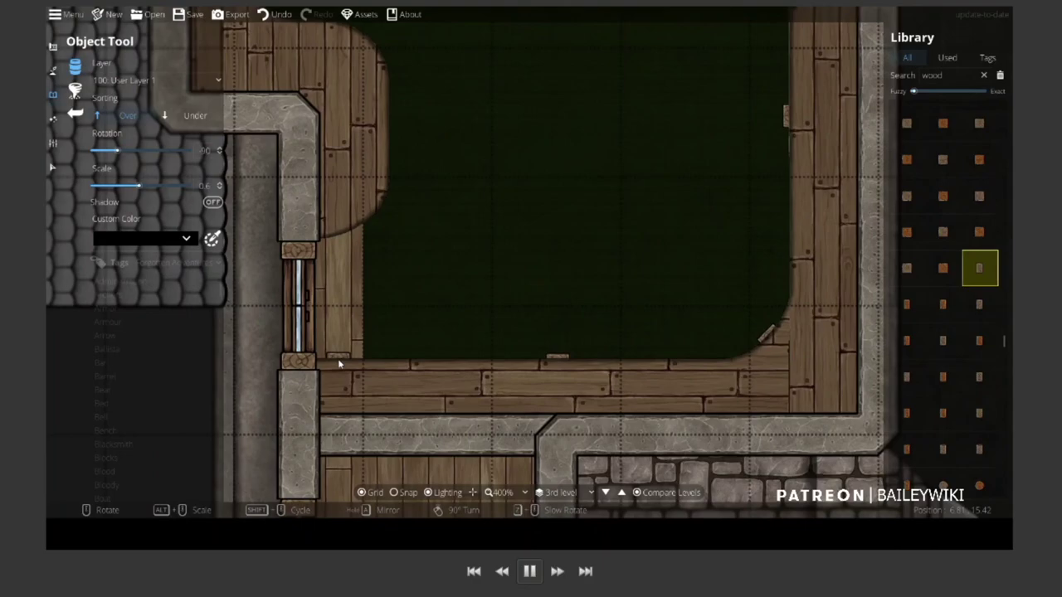
# Place a pillar at rotation 0 on the projecting southwest plank edge and one at -45° in the inward curve above
pyautogui.press('Up')
pyautogui.scroll(-6, 376, 236)
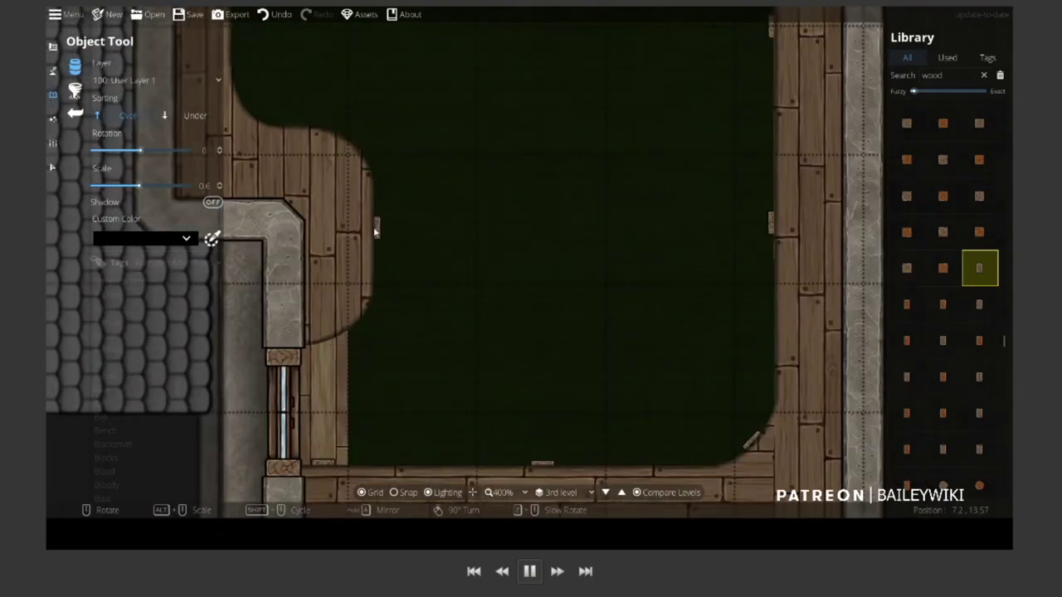
pyautogui.press('Down')
pyautogui.press('Down')
pyautogui.press('Down')
pyautogui.scroll(3, 370, 274)
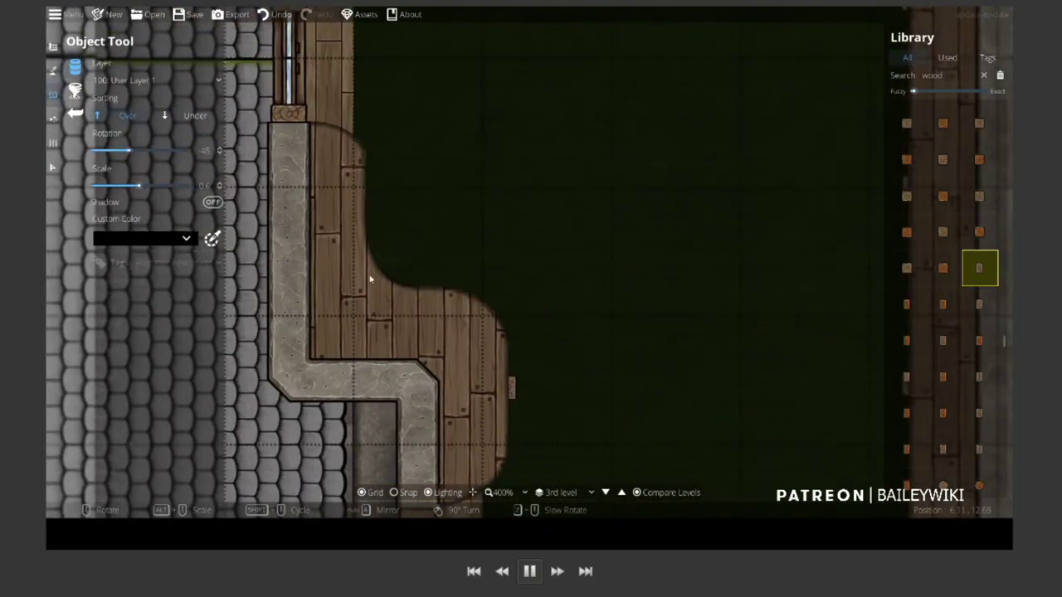
pyautogui.click(384, 274)
# Place a pillar rotated 45° in the inward curve of the northwest planks
pyautogui.scroll(-9, 334, 129)
pyautogui.press('Up')
pyautogui.press('Up')
pyautogui.press('Up')
pyautogui.press('Left')
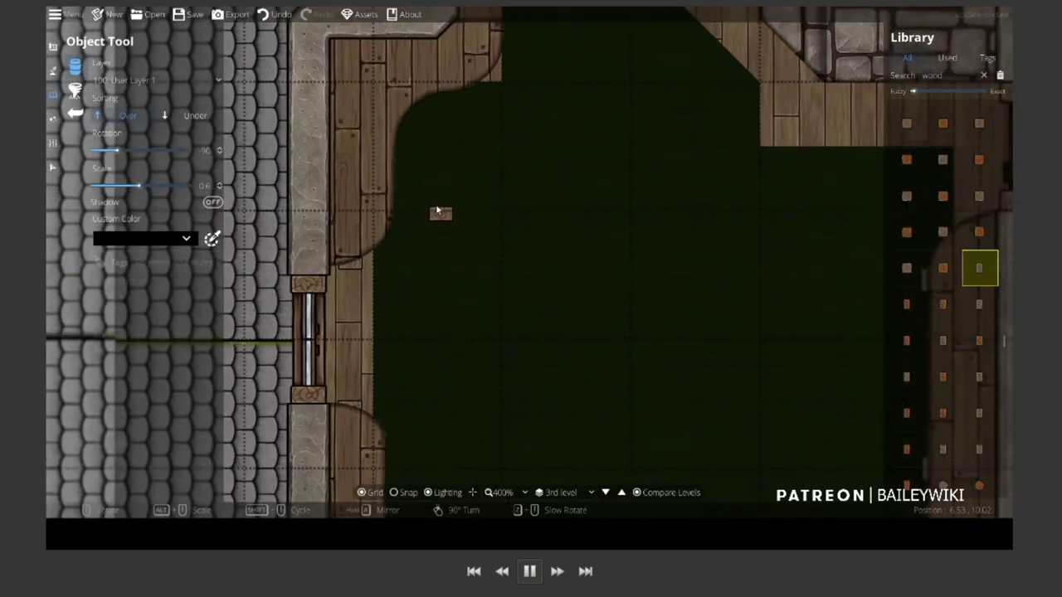
pyautogui.scroll(6, 438, 210)
pyautogui.scroll(3, 406, 118)
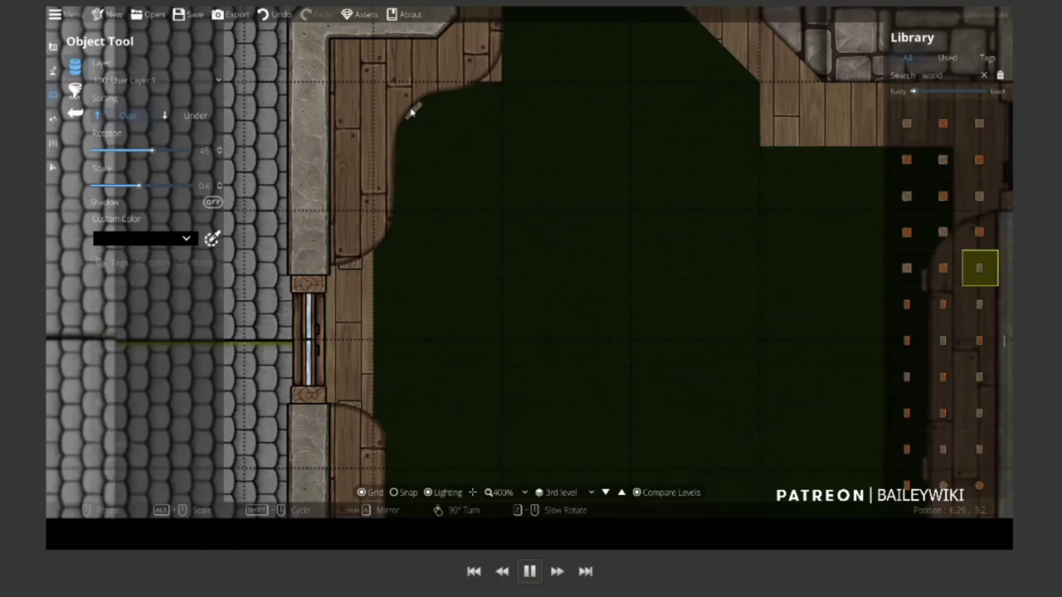
# Place a pillar rotated 90° at the north end of the northwest planks, and choose Pillar Wood B7 Ashen
pyautogui.press('Up')
pyautogui.scroll(3, 469, 150)
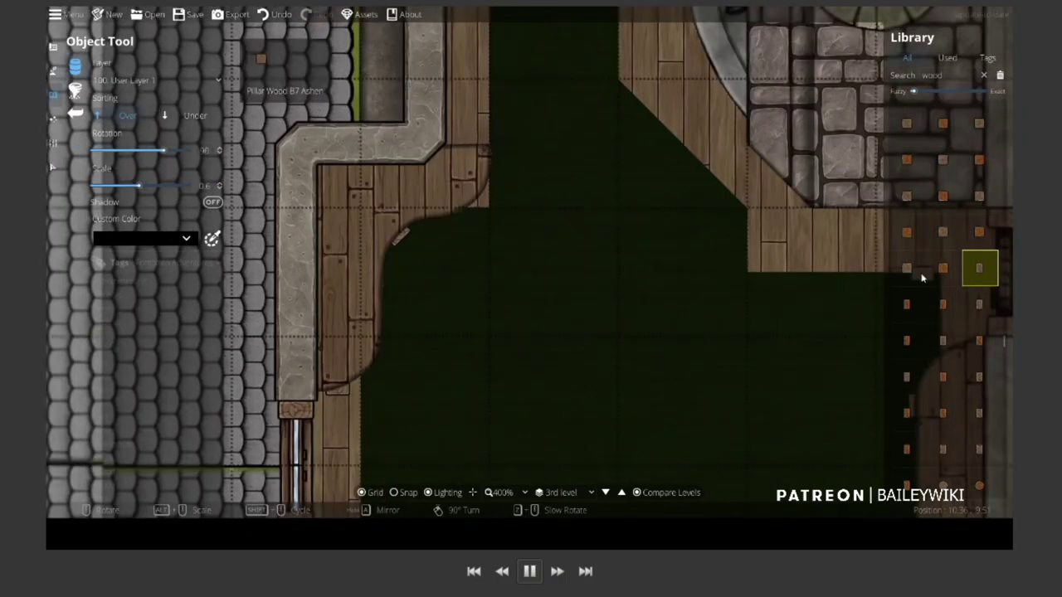
pyautogui.scroll(2, 484, 152)
pyautogui.scroll(-1, 484, 152)
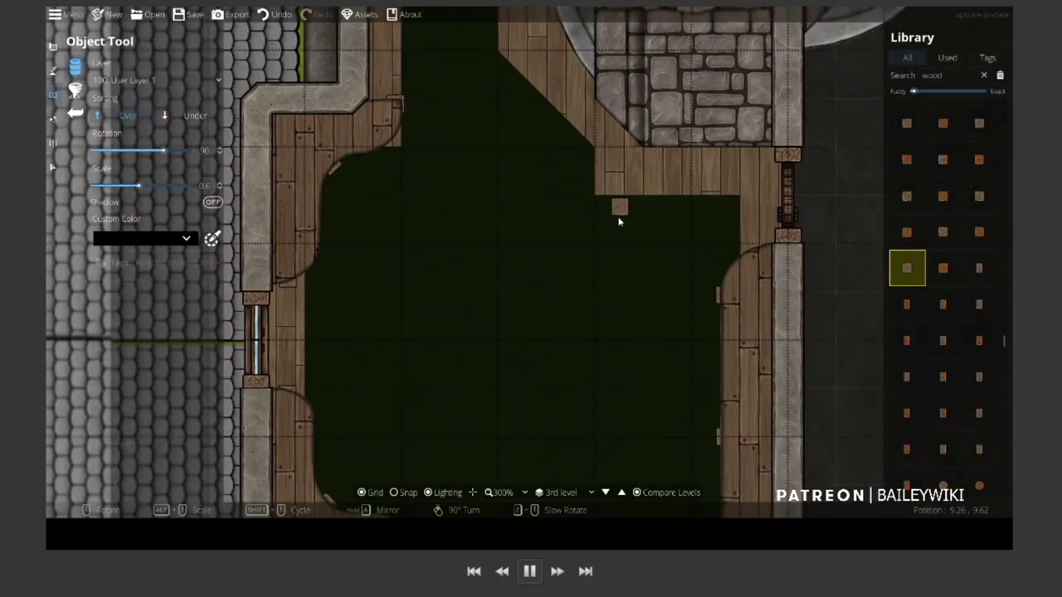
# Search the library for books and place rows of books rotated -90° at scale 1 along the east planks' edge
pyautogui.write('books')
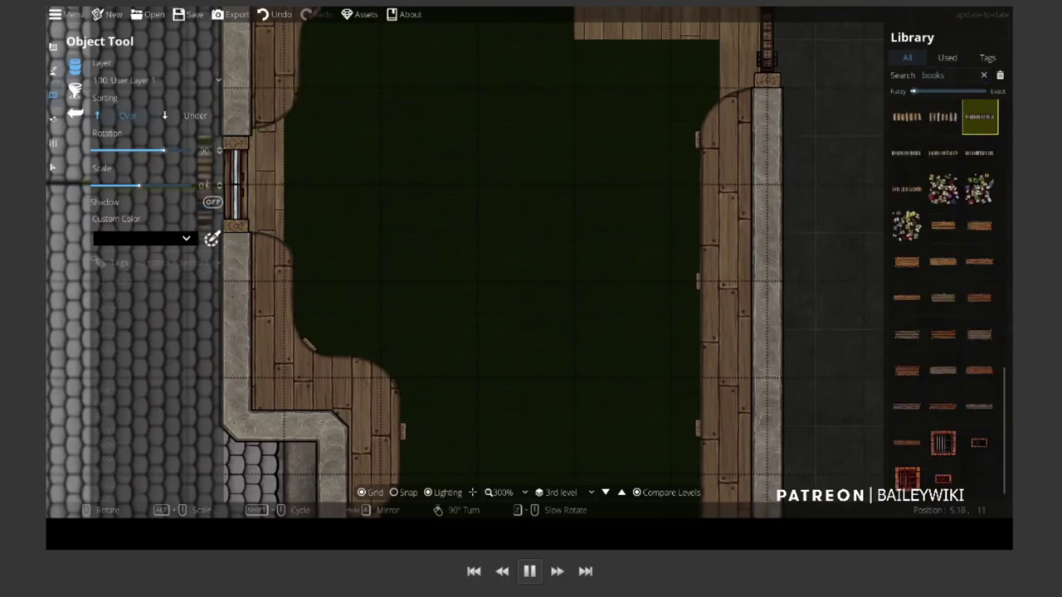
pyautogui.scroll(2, 704, 228)
pyautogui.keyDown('shift'); pyautogui.scroll(2, 705, 228); pyautogui.keyUp('shift')
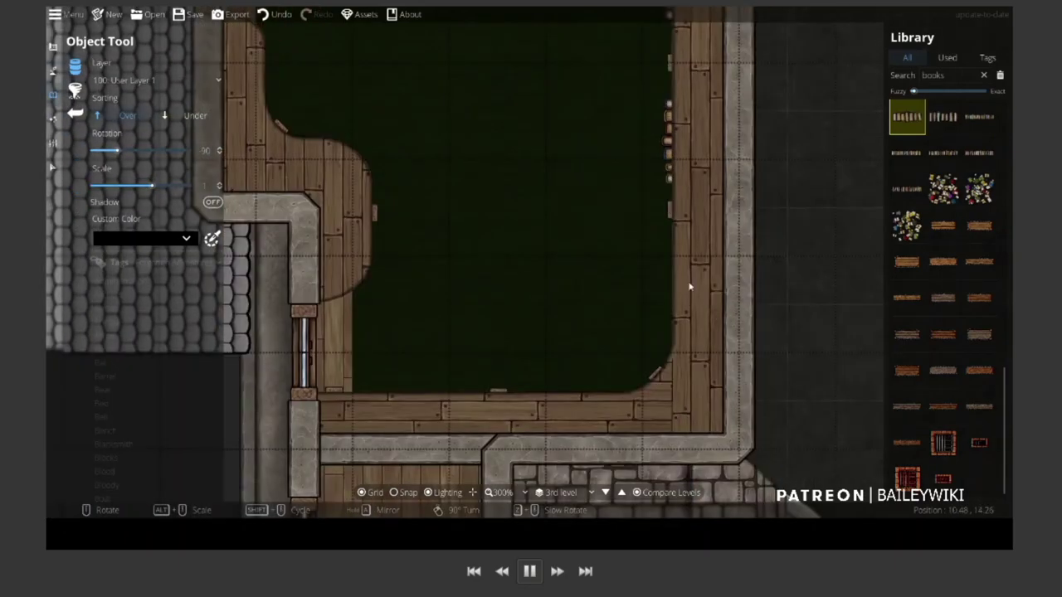
pyautogui.keyDown('shift'); pyautogui.scroll(-1, 675, 280); pyautogui.keyUp('shift')
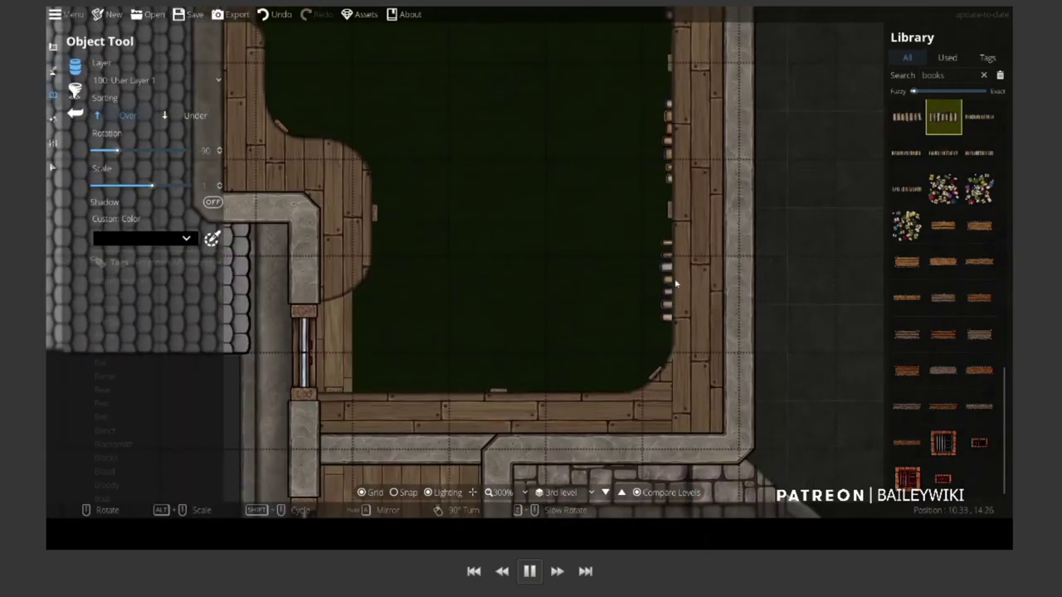
# Place rows of books along the south planks' edge and, rotated 90°, along the west and northwest planks' edges
pyautogui.scroll(-6, 581, 380)
pyautogui.click(587, 396)
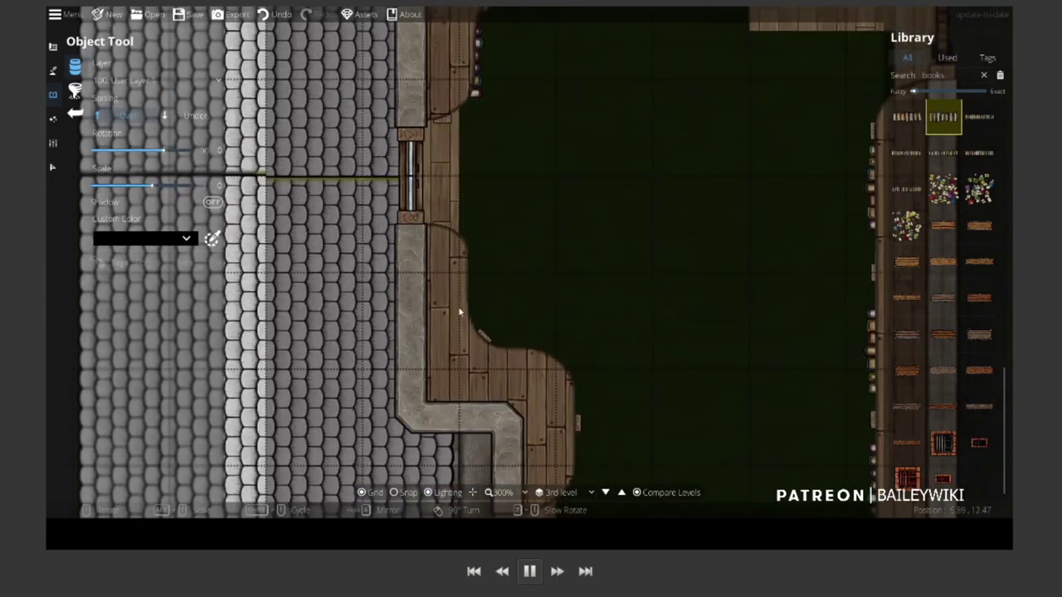
pyautogui.click(906, 118)
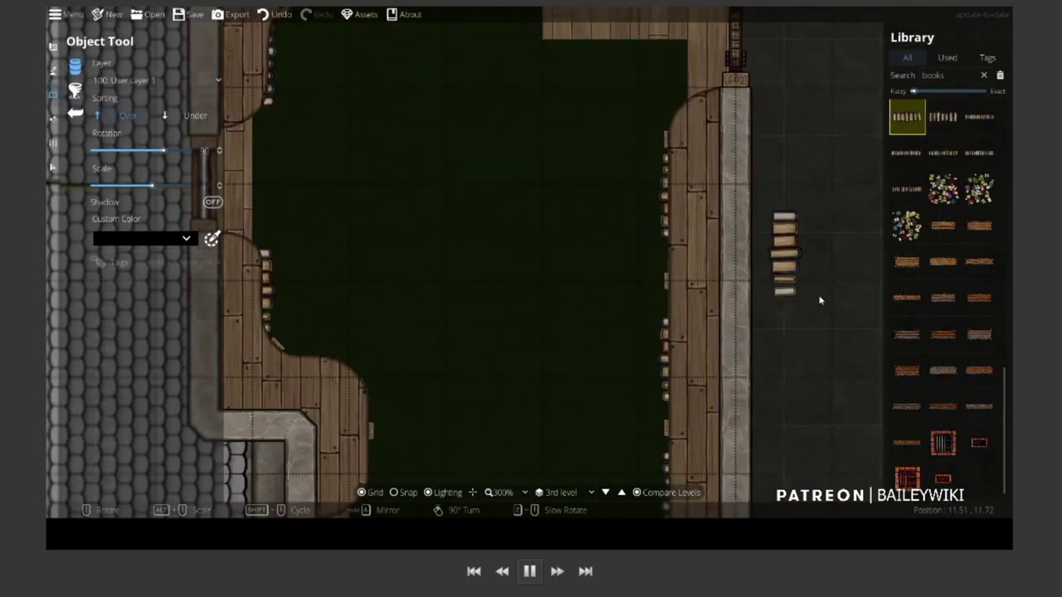
# Browse the book assets and choose a single upright book rotated -90°
pyautogui.scroll(5, 926, 257)
pyautogui.scroll(-3, 925, 257)
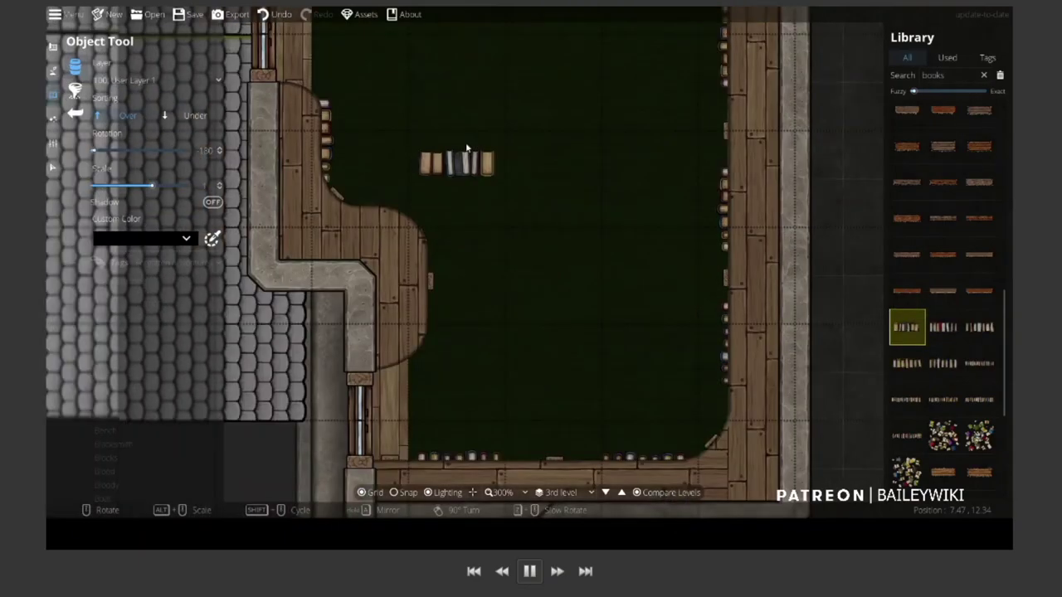
pyautogui.scroll(2, 440, 311)
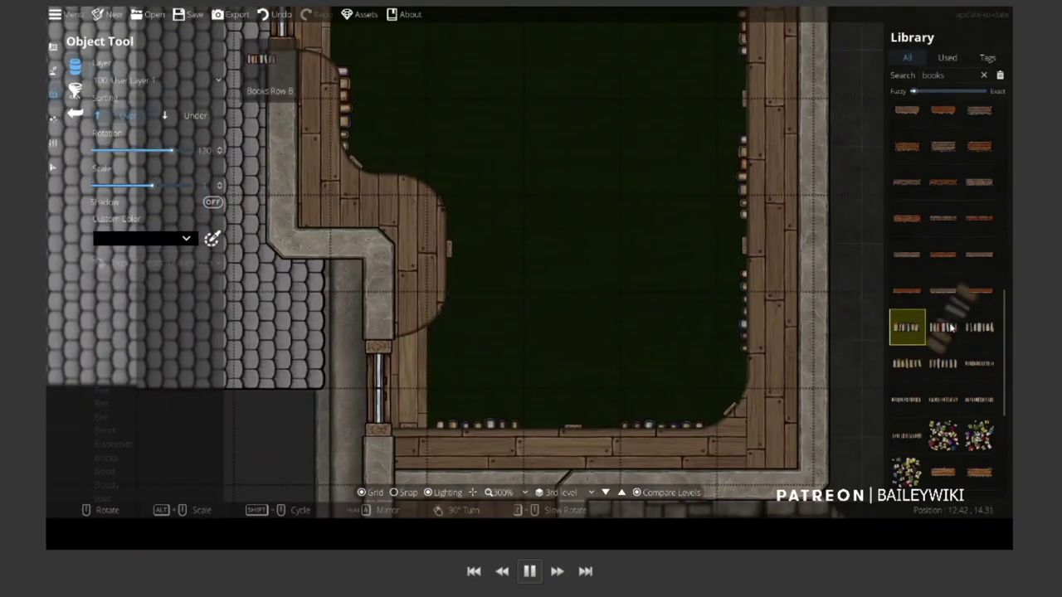
pyautogui.scroll(-3, 935, 308)
pyautogui.scroll(6, 995, 290)
pyautogui.scroll(-2, 991, 290)
pyautogui.scroll(8, 971, 290)
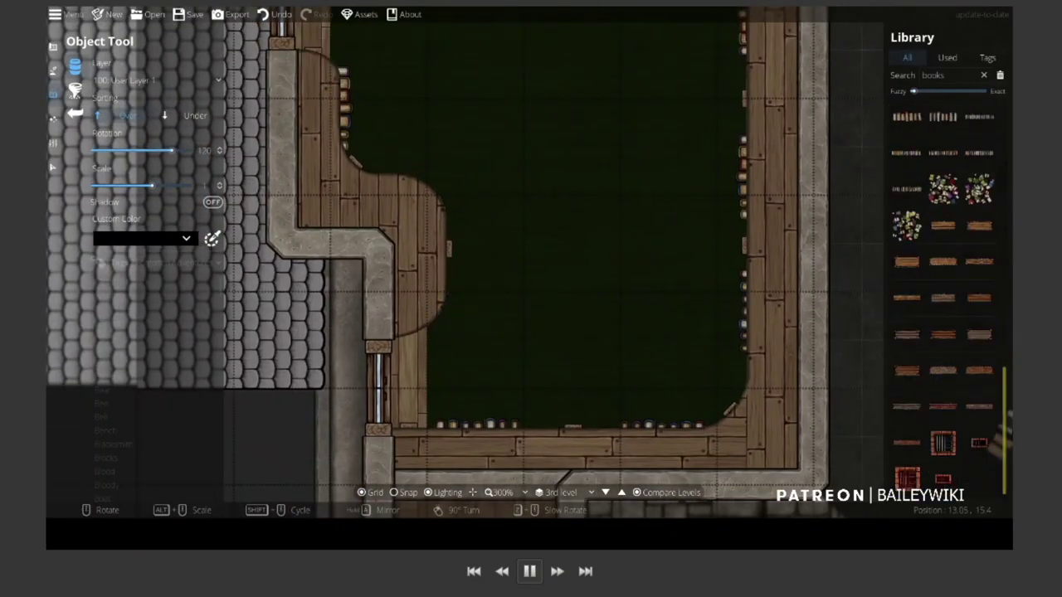
pyautogui.click(943, 291)
pyautogui.scroll(-3, 751, 130)
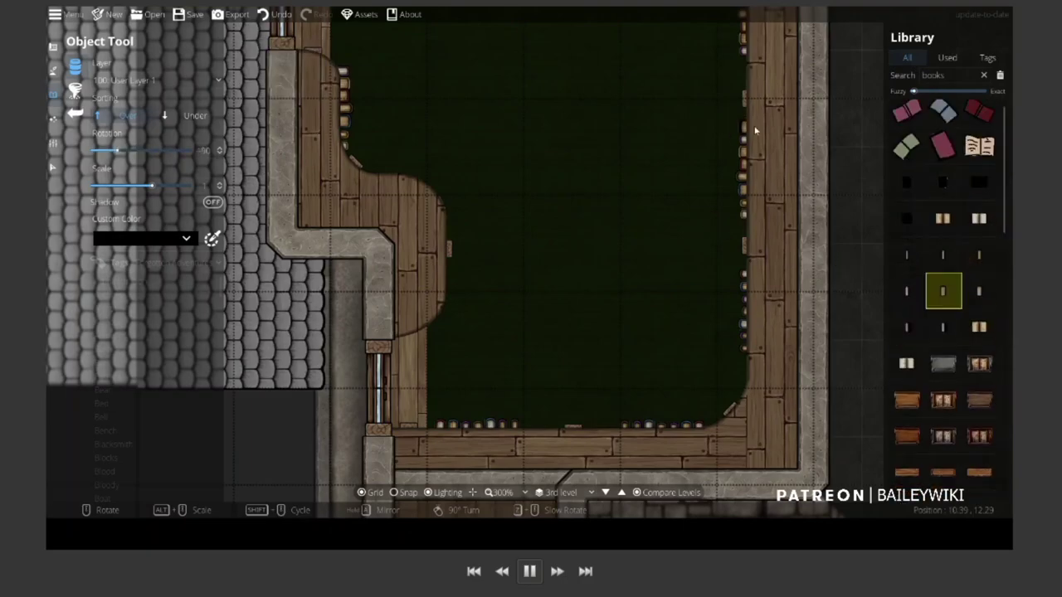
# Place single books at -90° on the east planks' edge, beside the southeast corner pillar, and at rotation 0 along the south edge
pyautogui.moveTo(754, 129); pyautogui.dragTo(730, 172)
pyautogui.moveTo(699, 422); pyautogui.dragTo(669, 320)
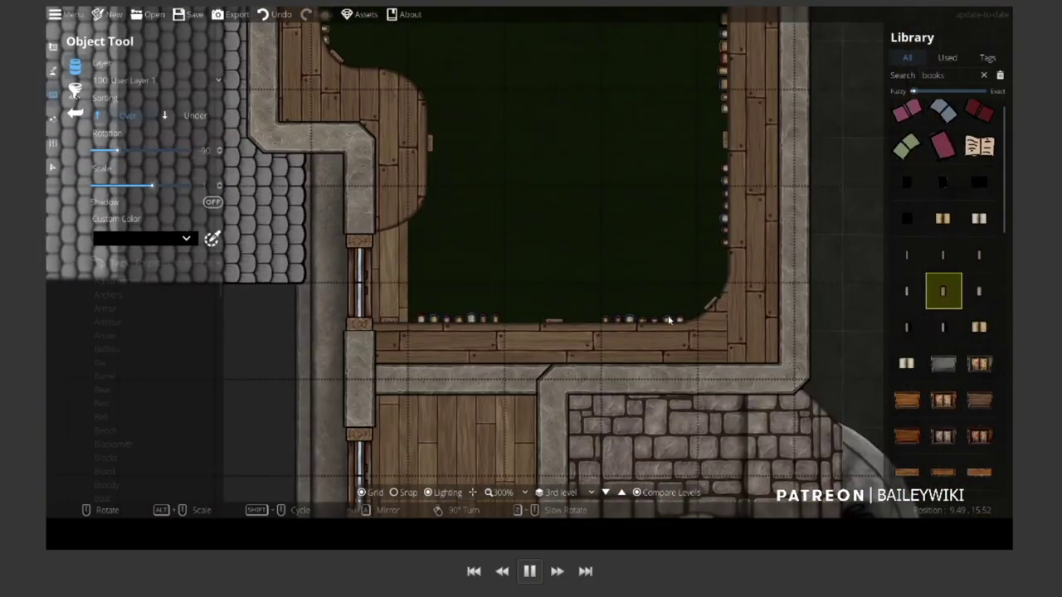
pyautogui.scroll(-2, 732, 286)
pyautogui.scroll(2, 588, 330)
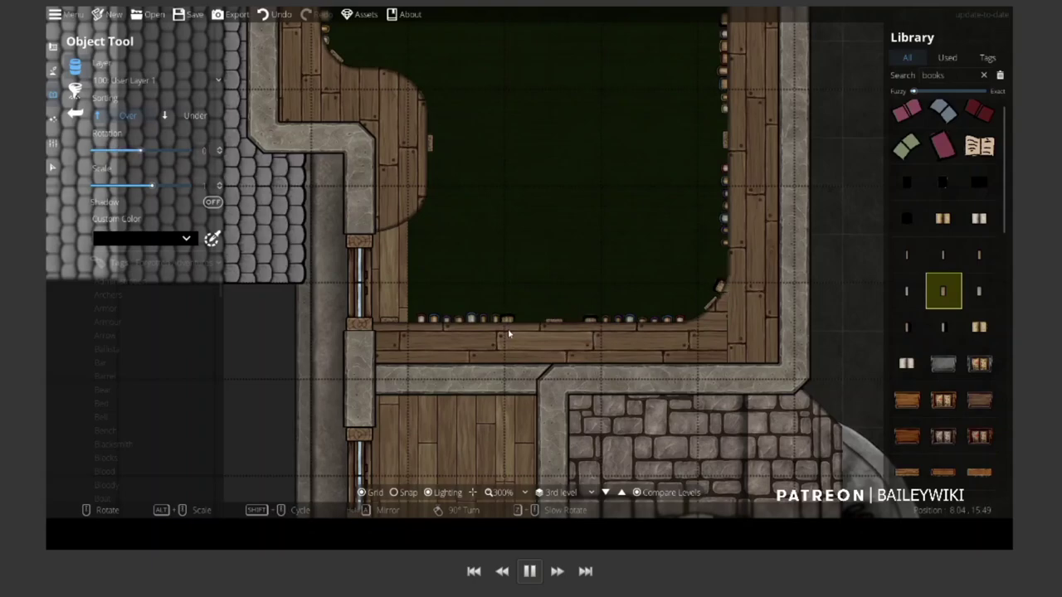
# Place single books on the projecting southwest planks at 90° and 135°, and around the northwest planks' curves, angled to follow the edge
pyautogui.click(429, 162)
pyautogui.scroll(3, 404, 222)
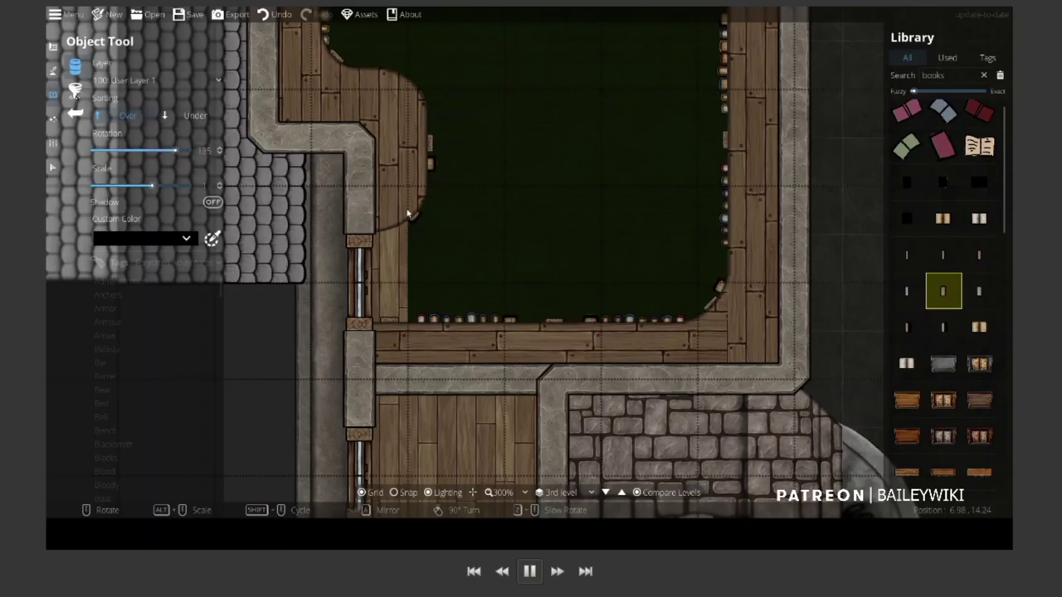
pyautogui.moveTo(408, 214); pyautogui.dragTo(492, 260)
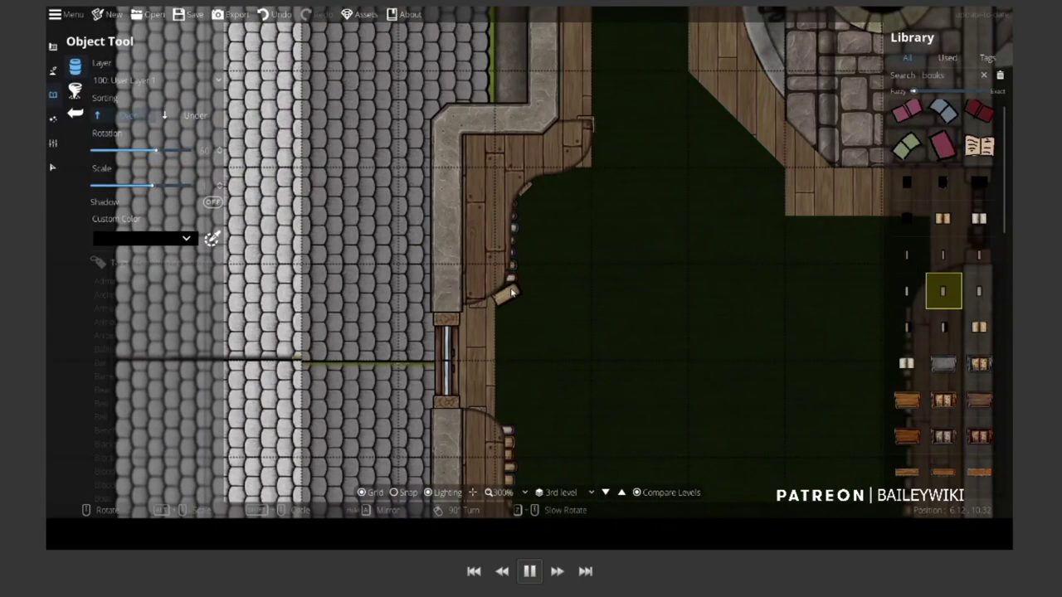
pyautogui.scroll(3, 569, 166)
pyautogui.click(579, 159)
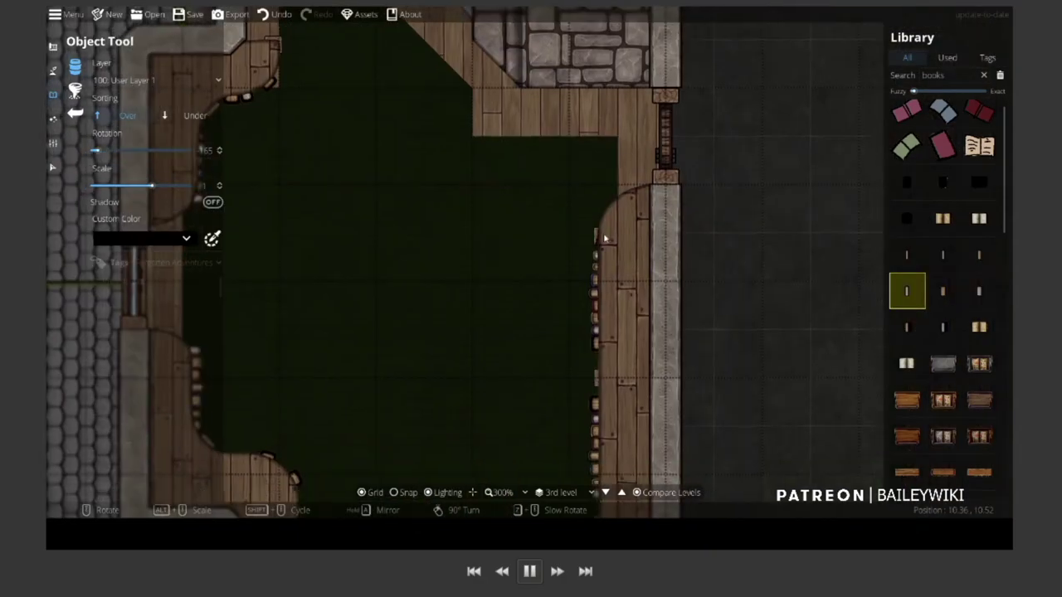
# Add a second single-book variant near the southeast corner, on the projecting southwest edge at 90°, and on the west planks' inner edge at 0°
pyautogui.scroll(3, 601, 353)
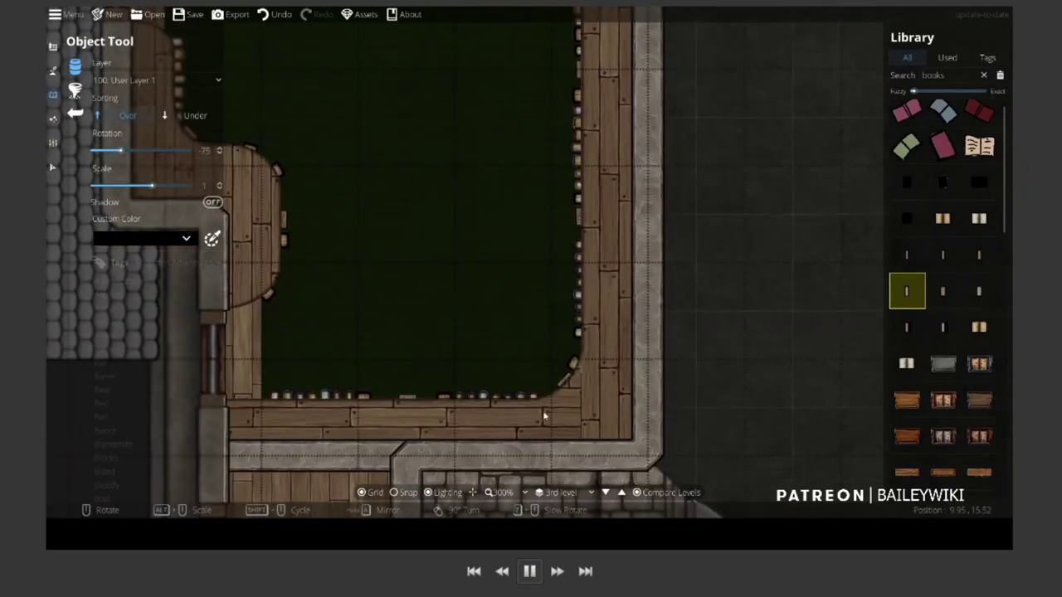
pyautogui.scroll(9, 277, 261)
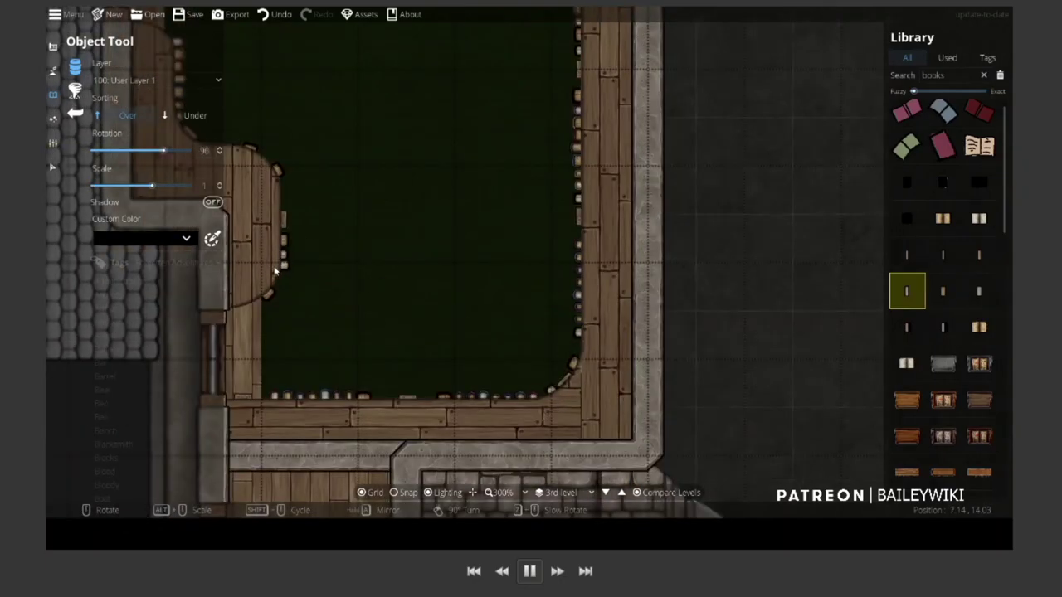
pyautogui.scroll(-1, 366, 267)
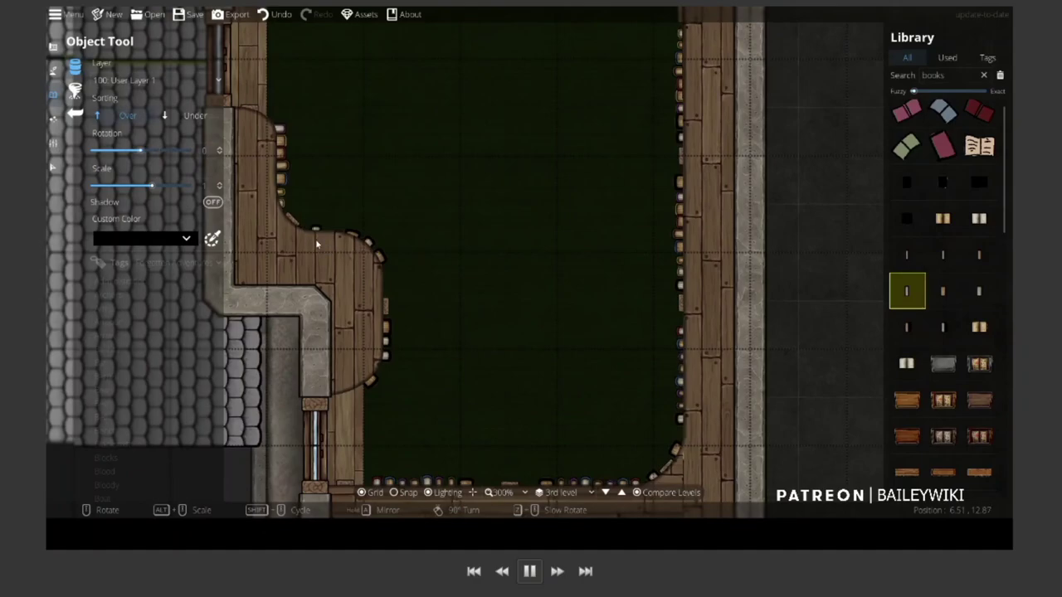
# Place a third book variant at 90° on the projecting southwest edge, -90° on the east edge, and 0° in the south edge's gaps
pyautogui.scroll(2, 349, 253)
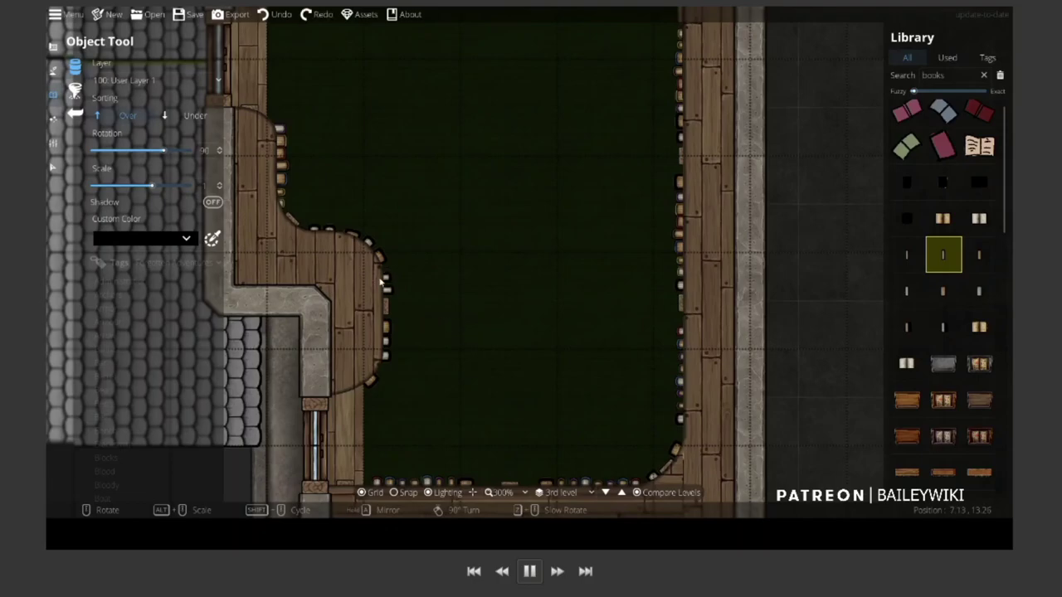
pyautogui.press('s')
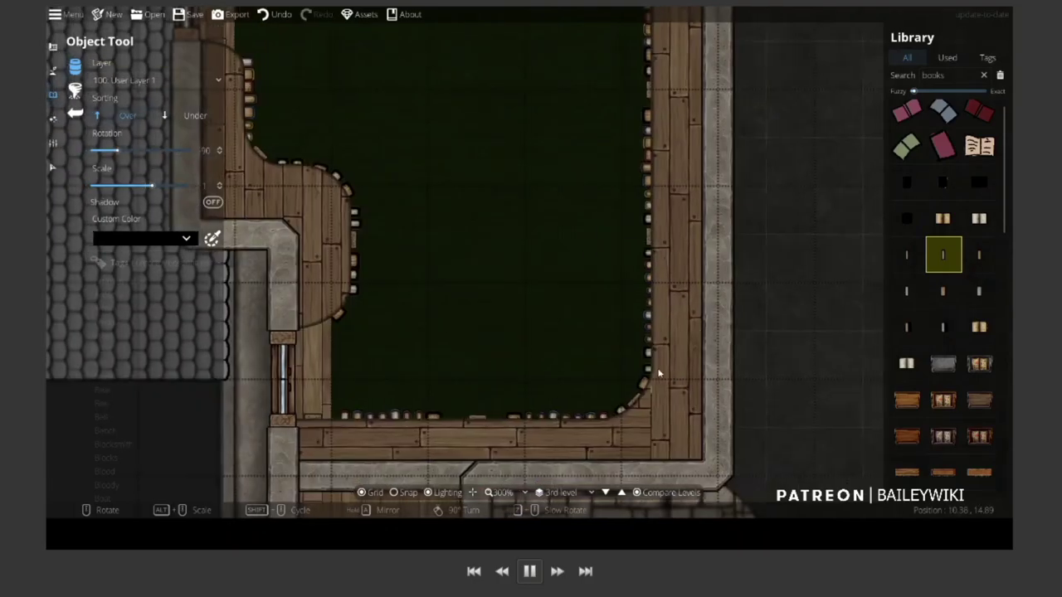
pyautogui.press('s')
pyautogui.press('a')
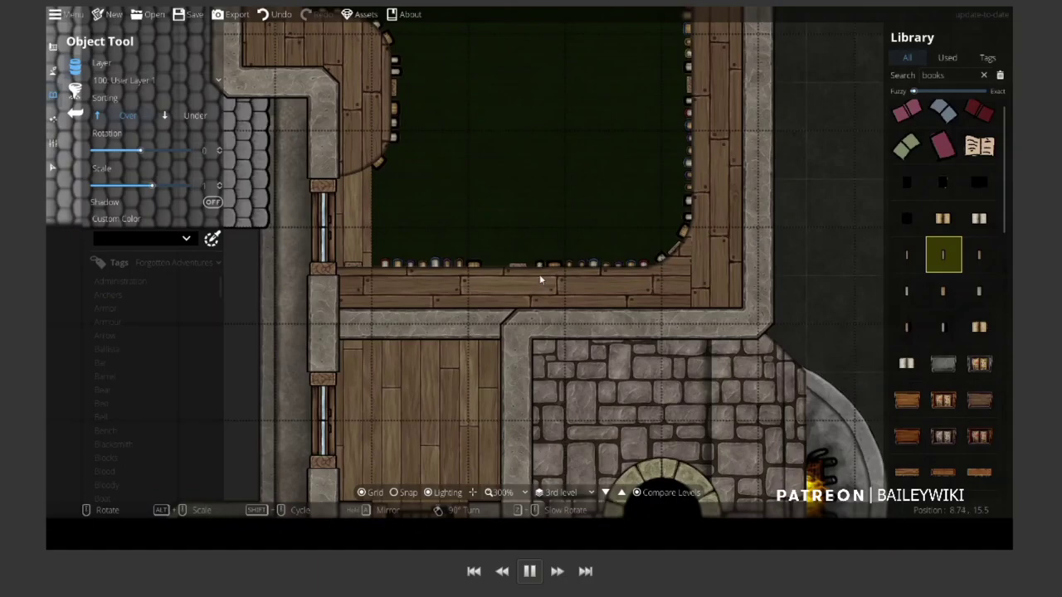
pyautogui.scroll(10, 365, 166)
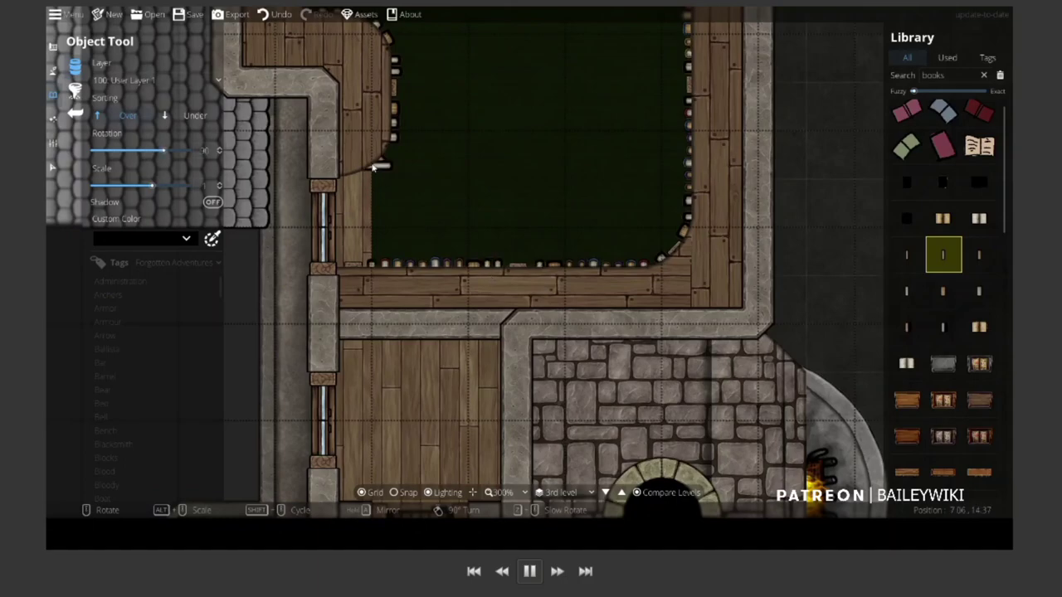
# Fill the gap in the northwest planks' curve with another single book, rotated to follow the edge
pyautogui.press('a')
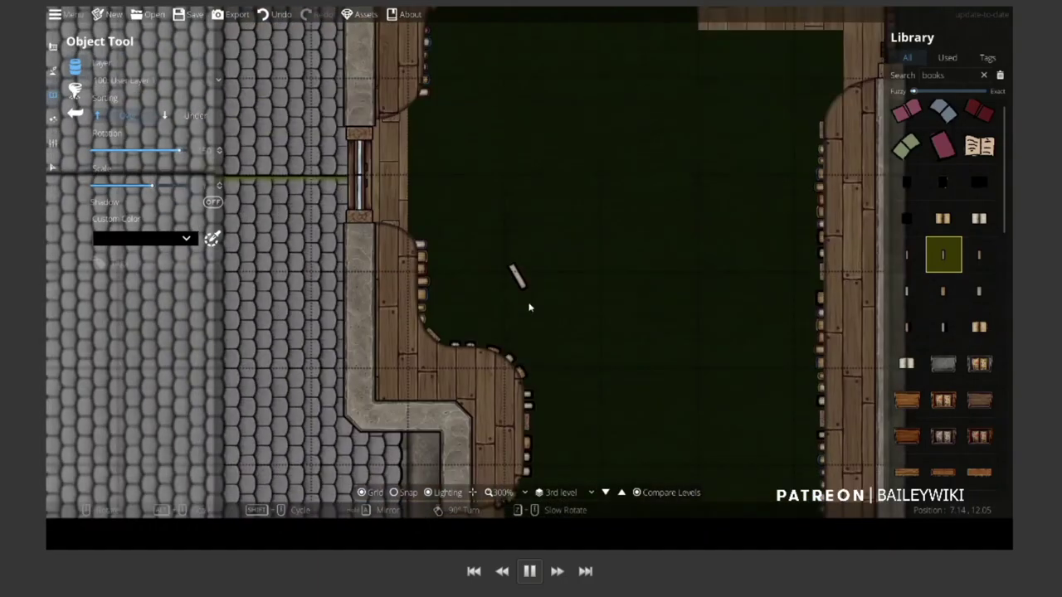
pyautogui.press('w')
pyautogui.press('d')
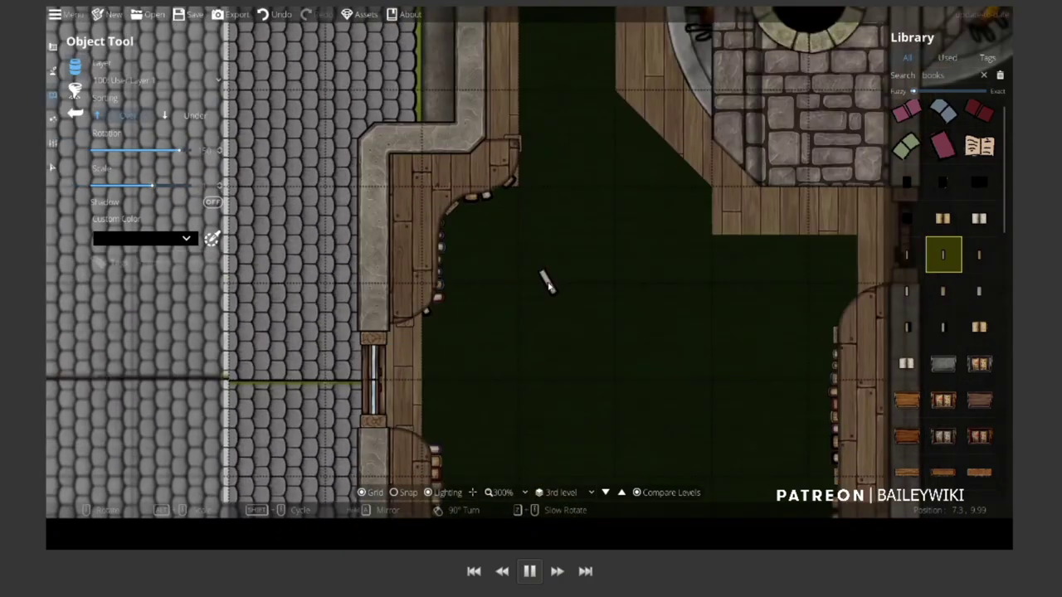
pyautogui.scroll(-2, 511, 165)
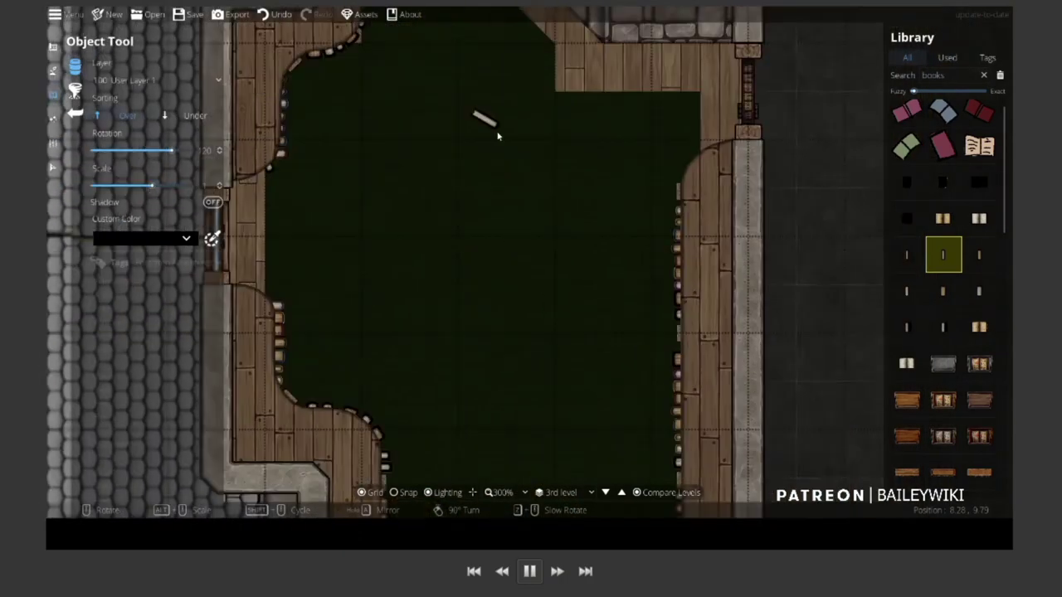
pyautogui.press('d')
pyautogui.scroll(1, 521, 267)
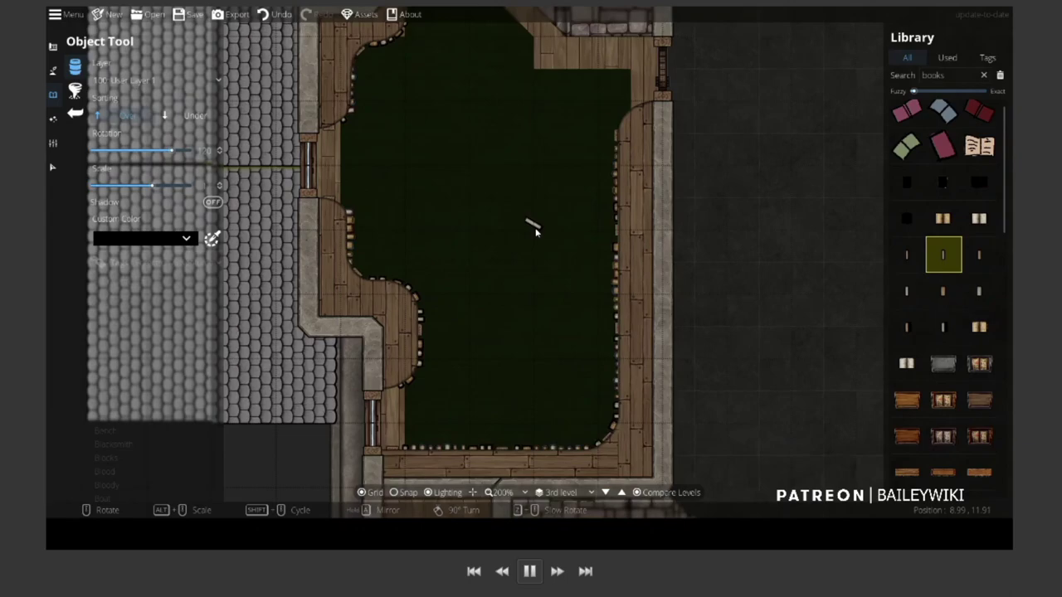
# Search the library for ladder and choose the narrow ladder piece near the end of the assets
pyautogui.hotkey('ctrl', 'f')
pyautogui.write('ladder')
pyautogui.scroll(-5, 912, 480)
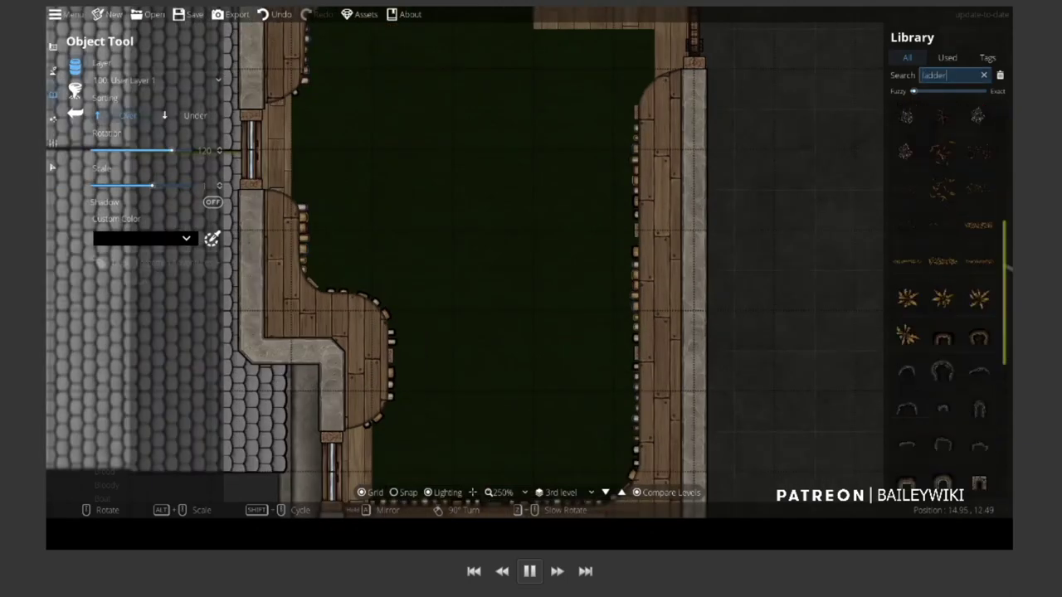
pyautogui.click(908, 475)
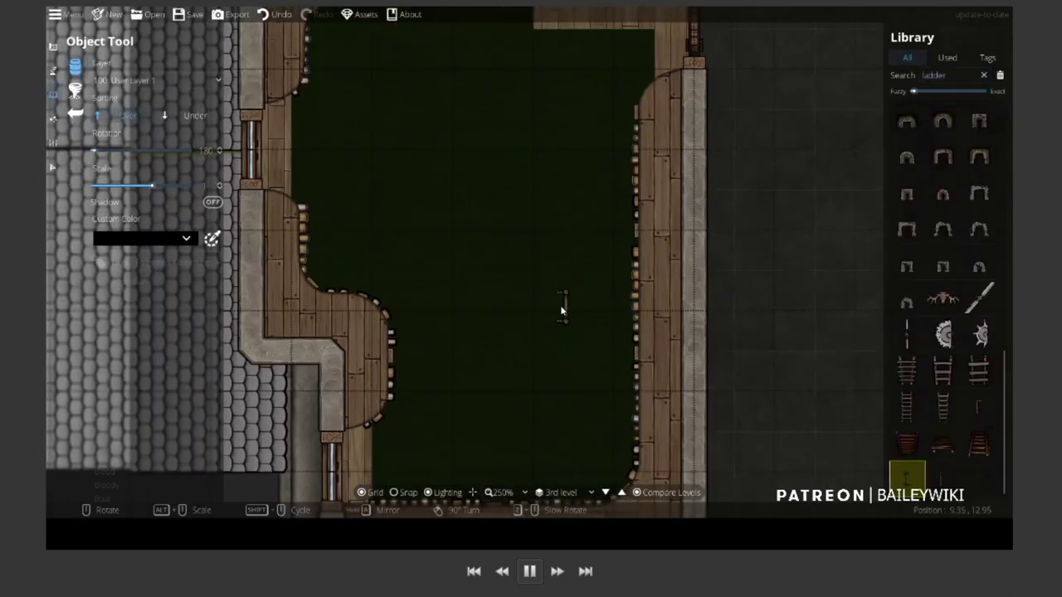
pyautogui.press('s')
pyautogui.press('a')
# Build a ladder against the east planks' book-lined edge from ladder pieces at scale 1.4 and rotation 0 on 300: User Layer 3
pyautogui.click(158, 79)
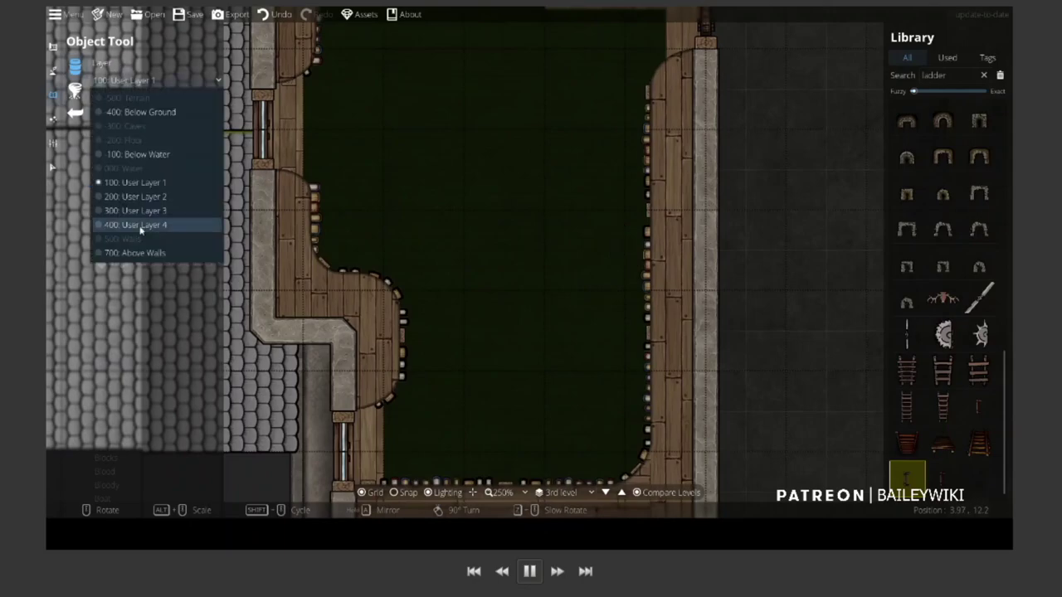
pyautogui.click(135, 225)
pyautogui.click(158, 80)
pyautogui.click(135, 211)
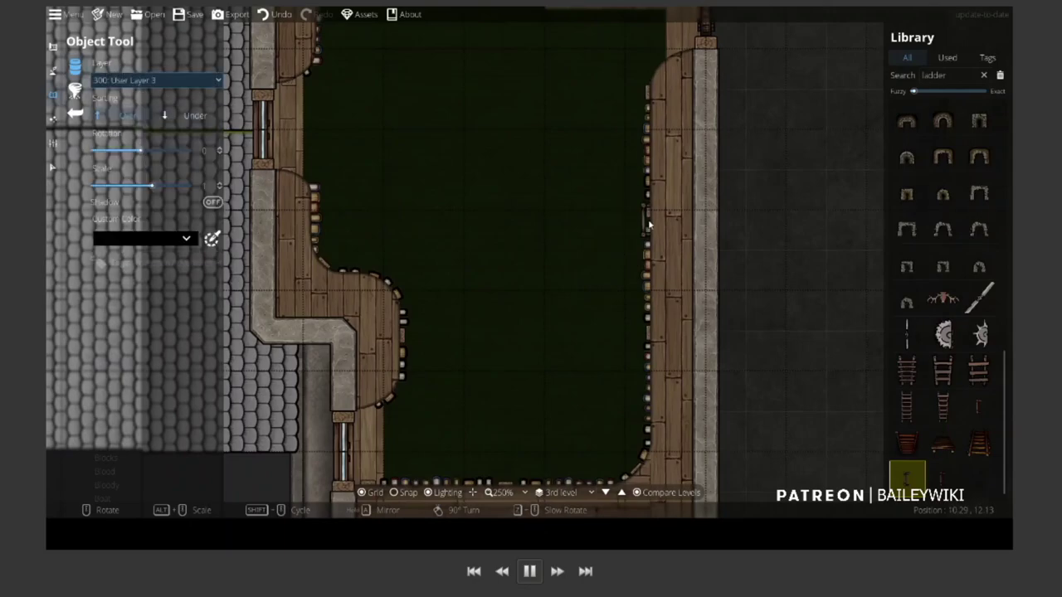
pyautogui.keyDown('alt'); pyautogui.scroll(4, 632, 228); pyautogui.keyUp('alt')
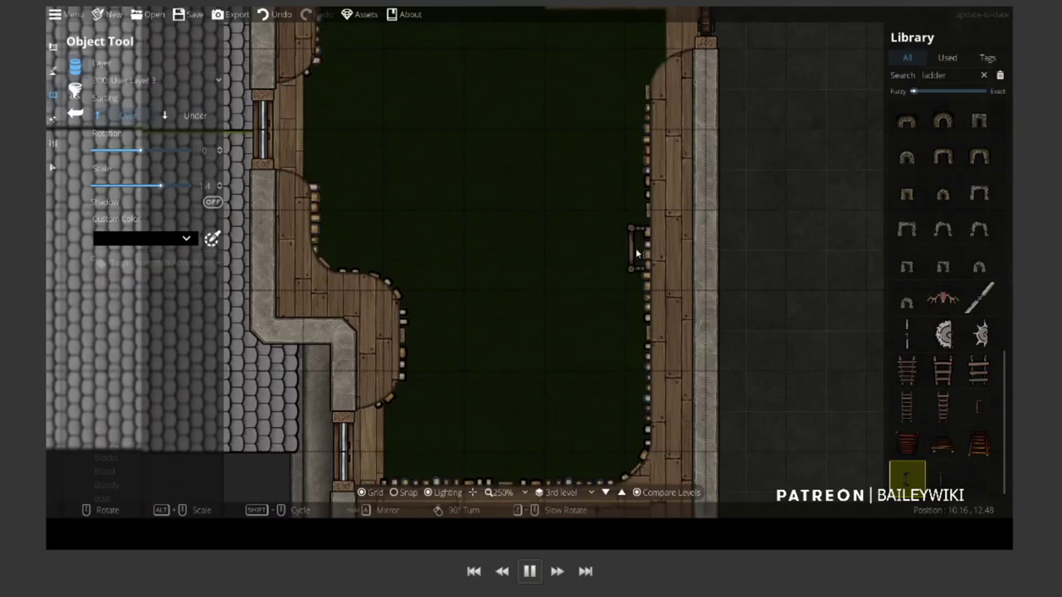
pyautogui.click(634, 253)
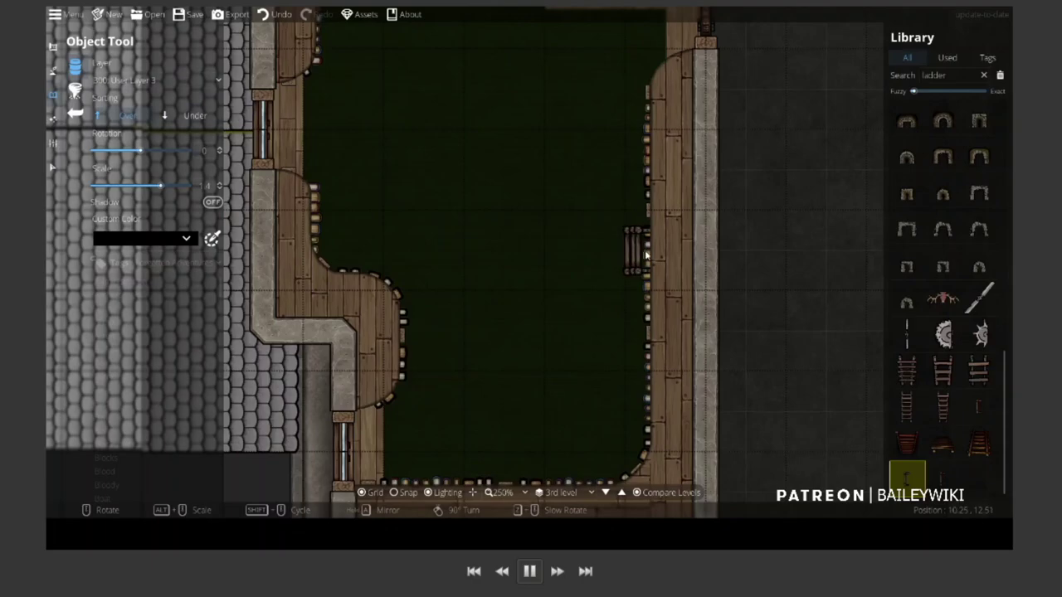
pyautogui.click(646, 250)
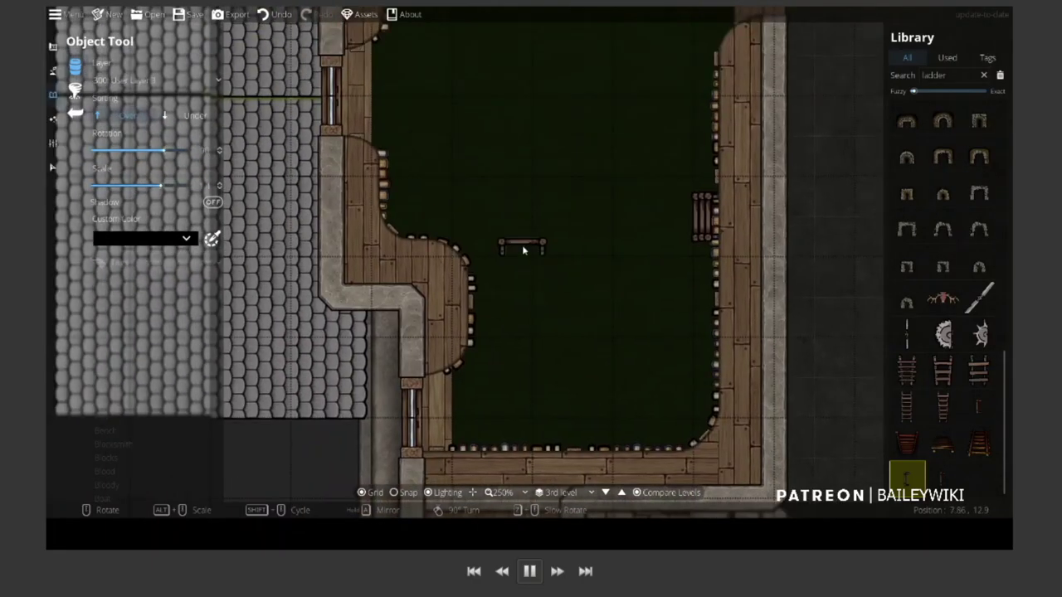
# Search the object library for stair
pyautogui.press('s')
pyautogui.press('d')
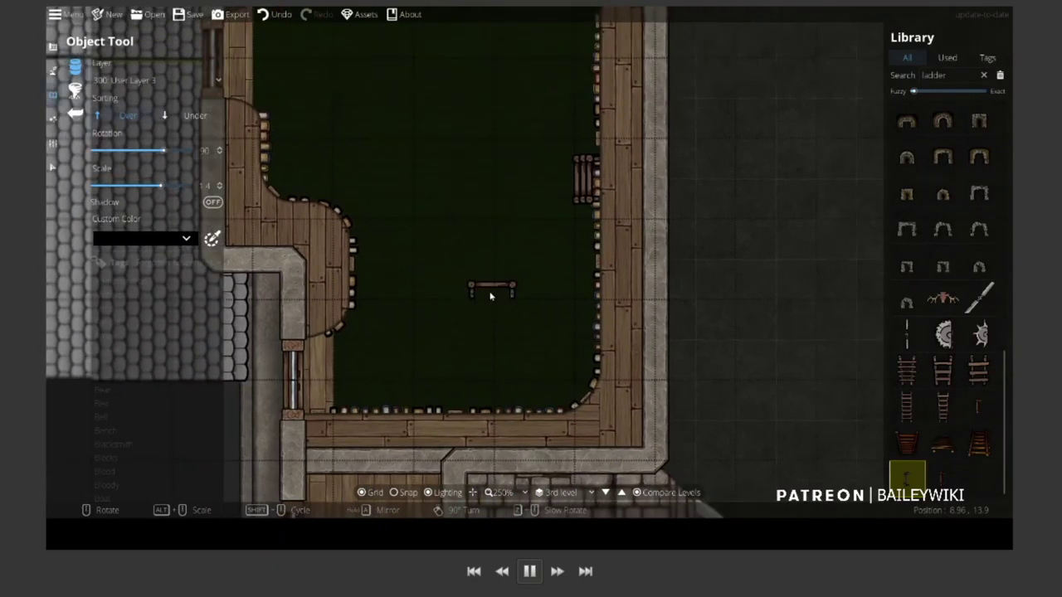
pyautogui.click(908, 75)
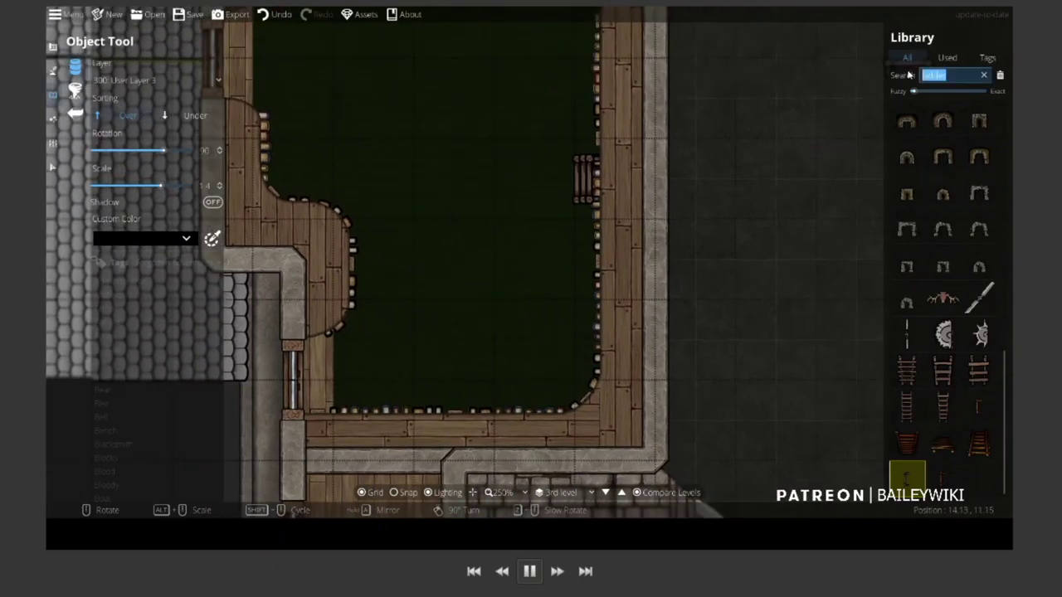
pyautogui.write('stair')
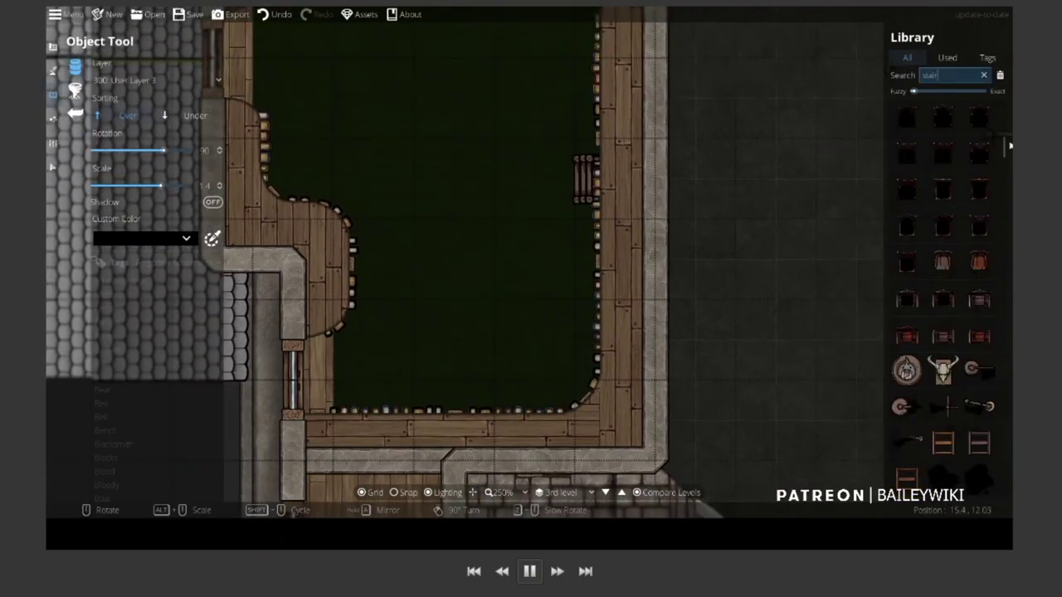
# Line the east and south planks' inner edges with Stairs Railing Diag Wood B Ashen at scale 1.4, rotated 45 and 135, sorted Under
pyautogui.scroll(-10, 967, 339)
pyautogui.click(943, 255)
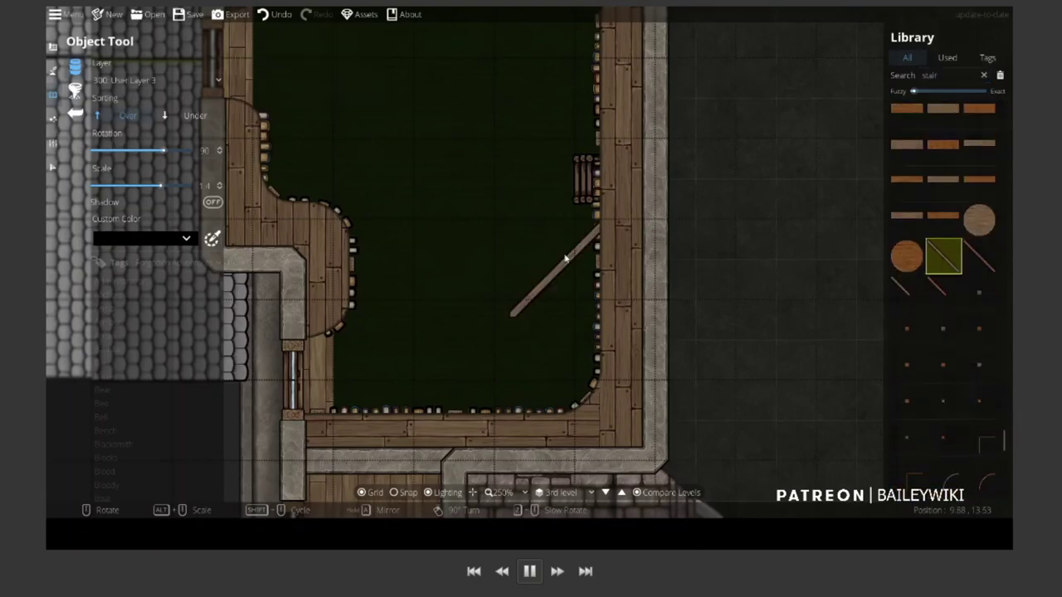
pyautogui.scroll(-3, 560, 244)
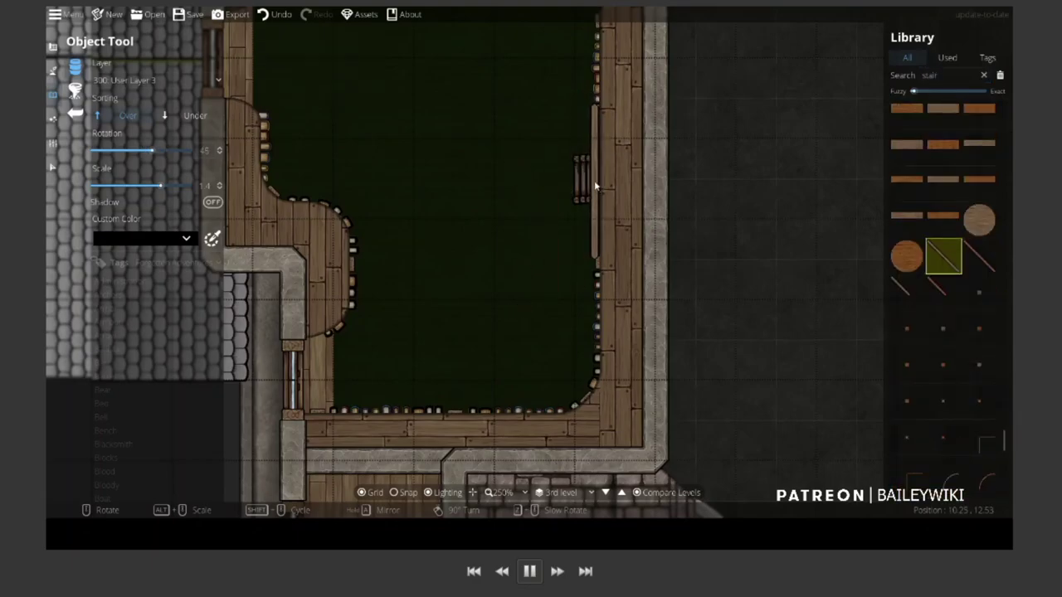
pyautogui.press('Tab')
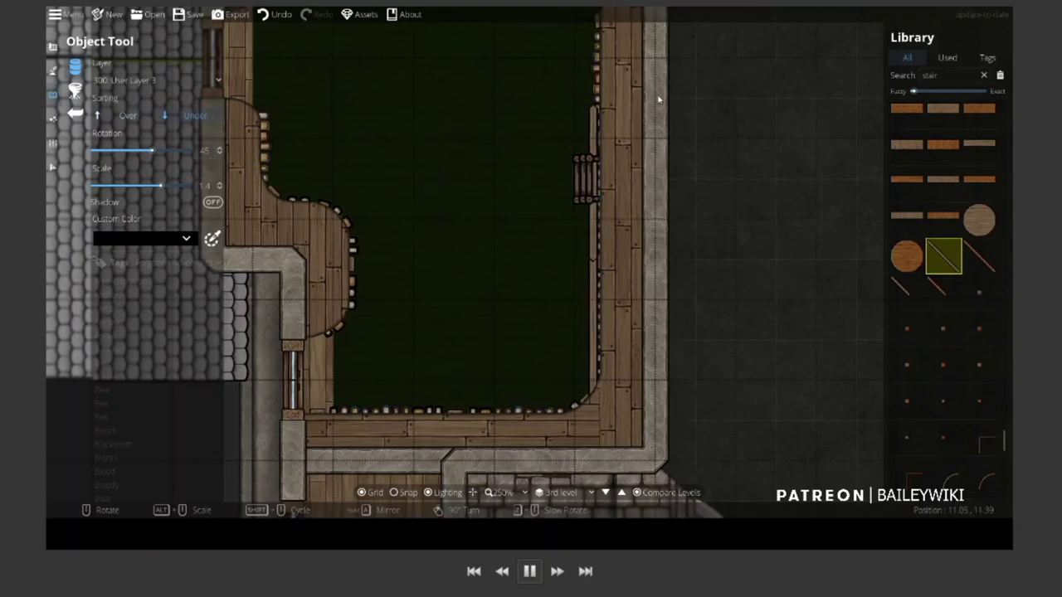
pyautogui.hotkey('ctrl', 'z')
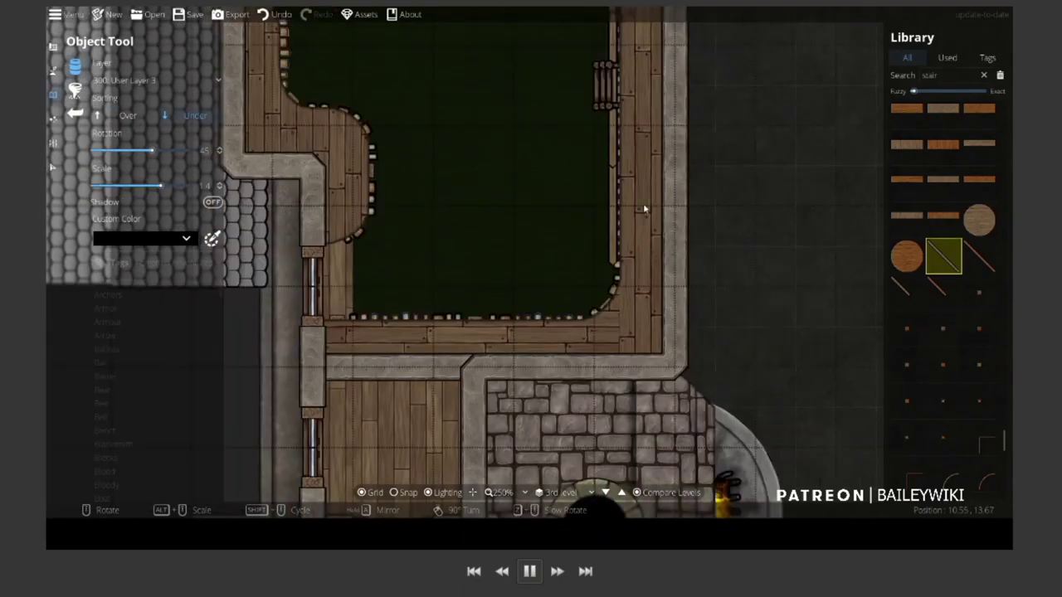
pyautogui.scroll(-6, 531, 282)
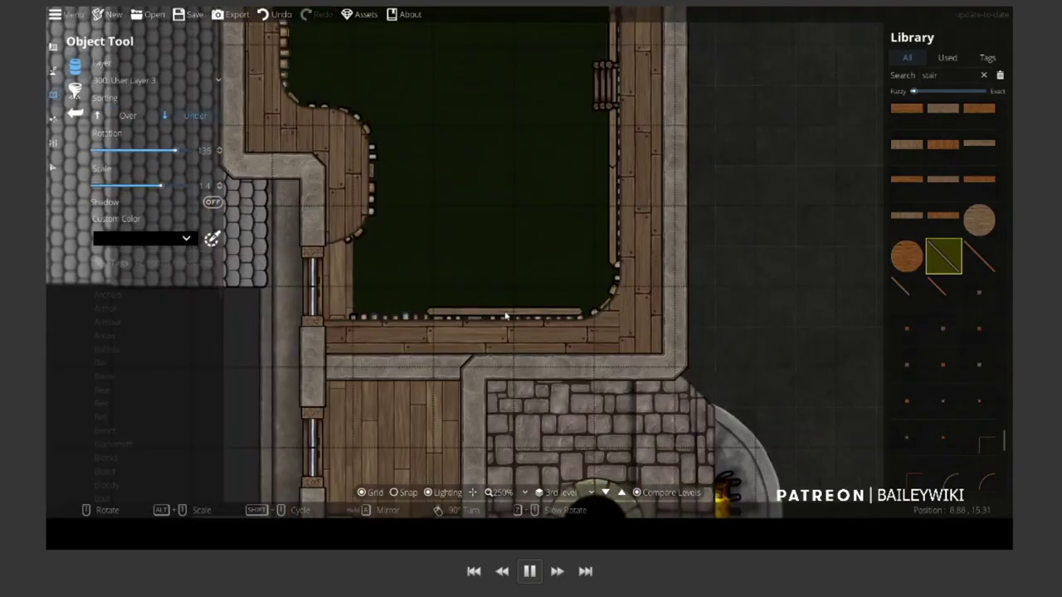
pyautogui.click(419, 313)
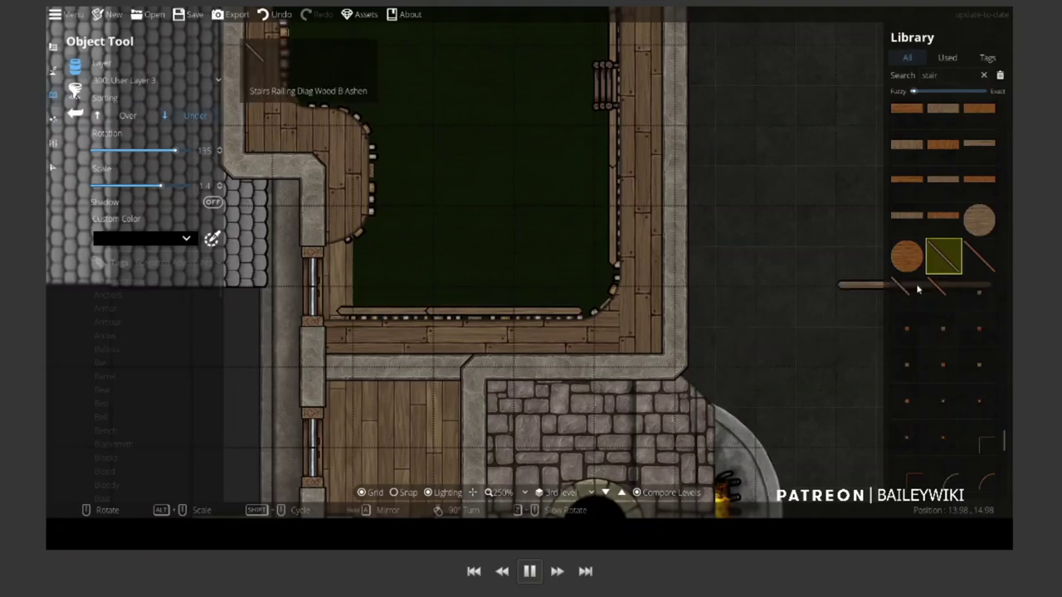
# Place a curved wooden railing around the planks' southeast corner at rotation -180 and scale 1.2, sorted Over
pyautogui.scroll(-3, 956, 365)
pyautogui.click(944, 375)
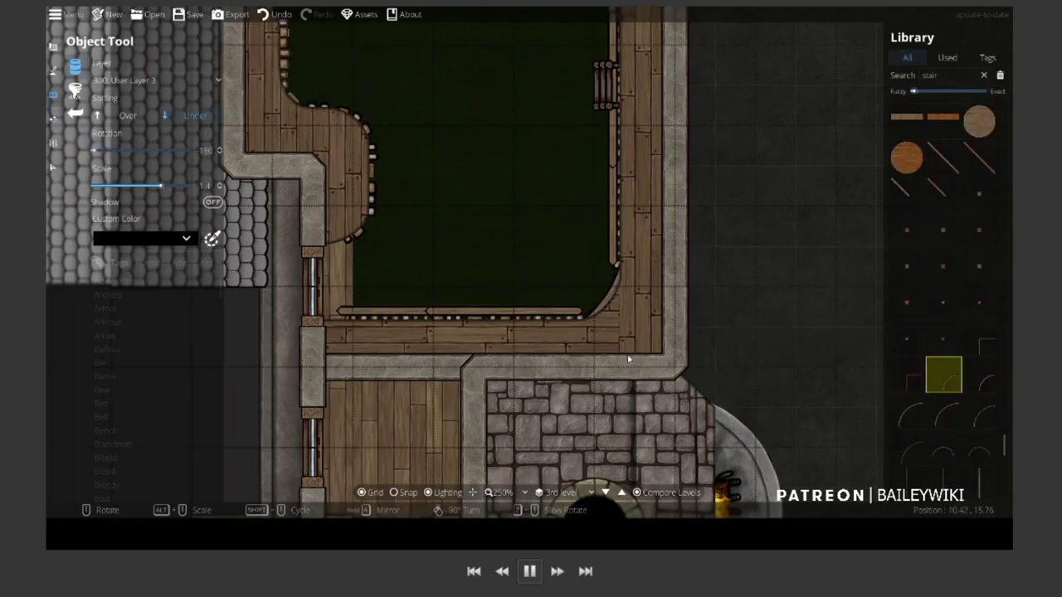
pyautogui.scroll(-3, 597, 307)
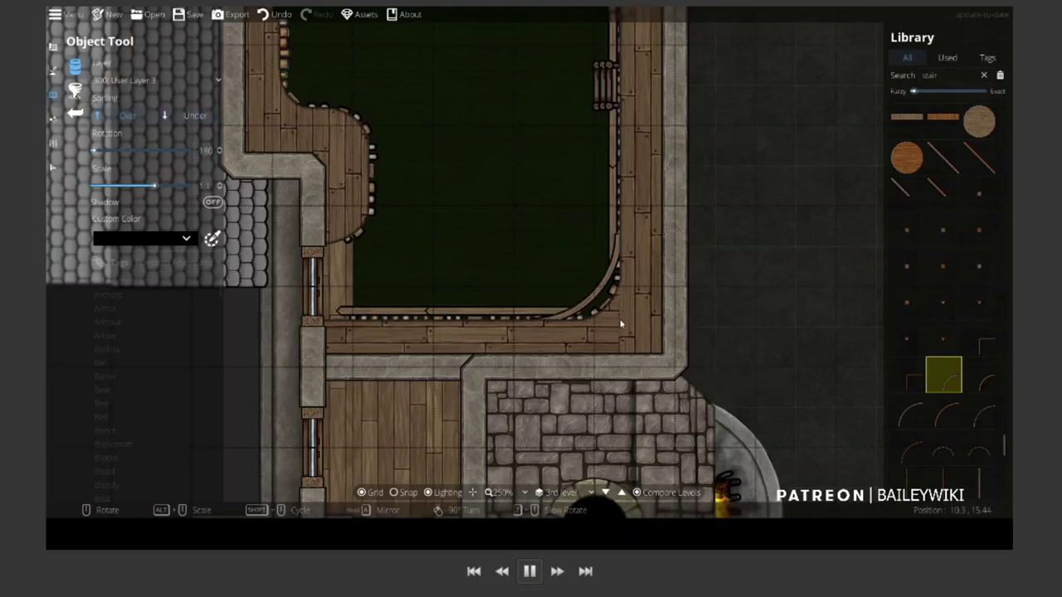
pyautogui.scroll(1, 615, 315)
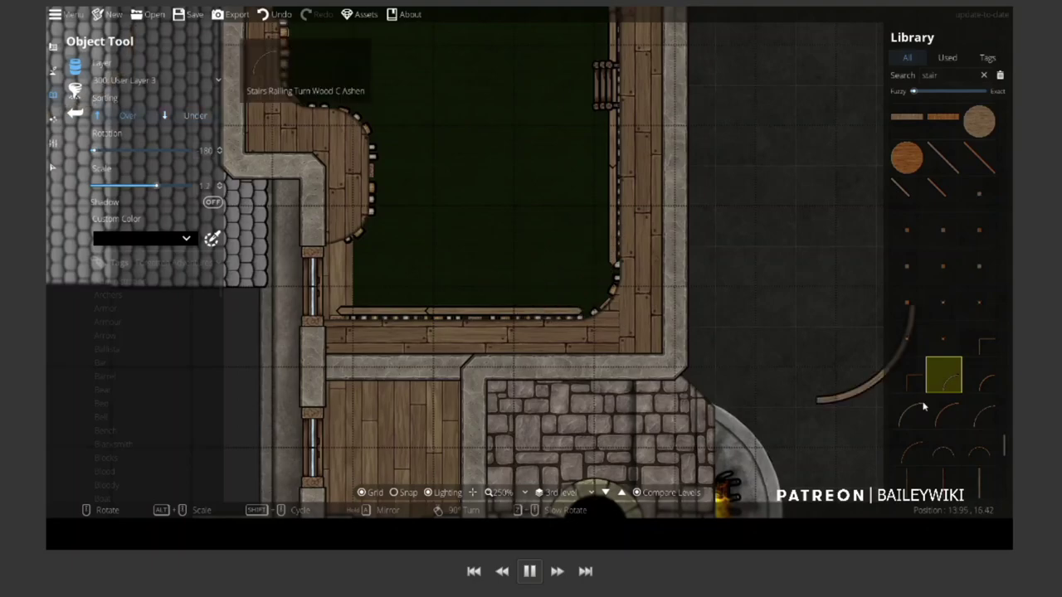
pyautogui.click(944, 448)
pyautogui.click(944, 375)
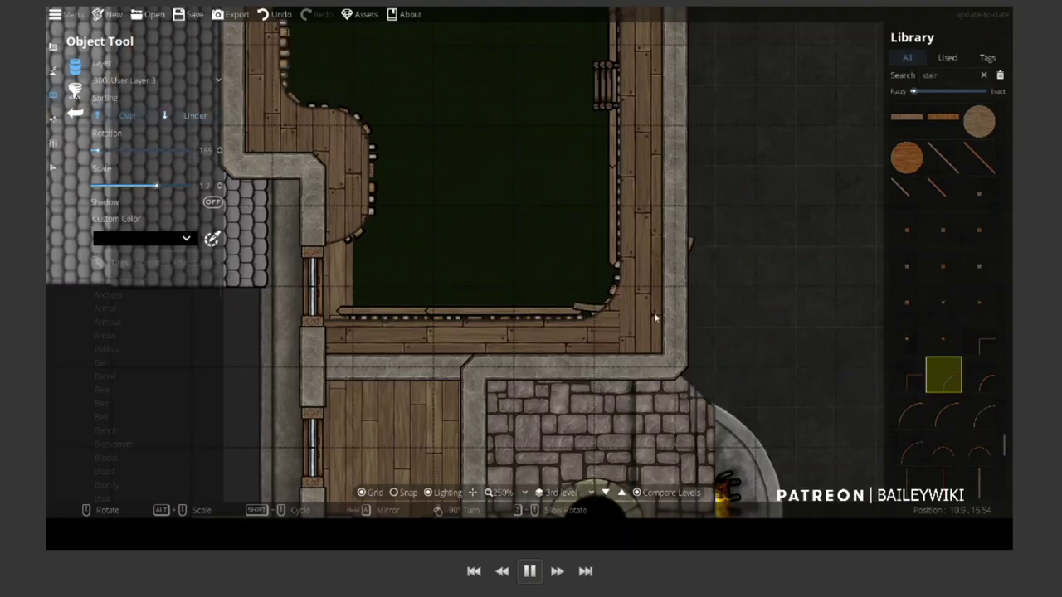
pyautogui.scroll(-1, 638, 315)
pyautogui.scroll(1, 634, 315)
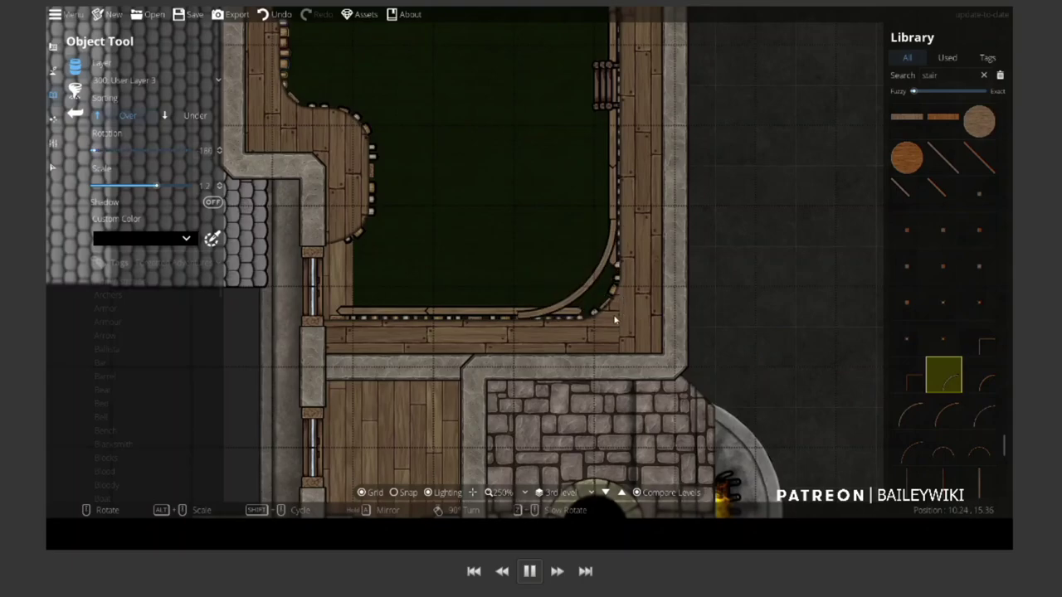
pyautogui.scroll(1, 618, 315)
pyautogui.scroll(-1, 618, 316)
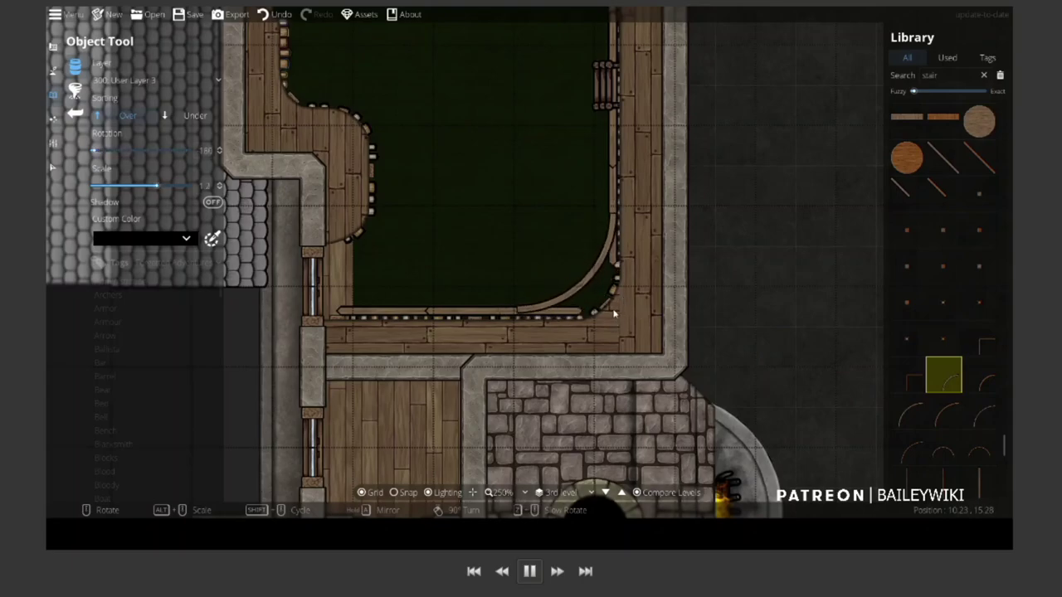
pyautogui.scroll(5, 716, 251)
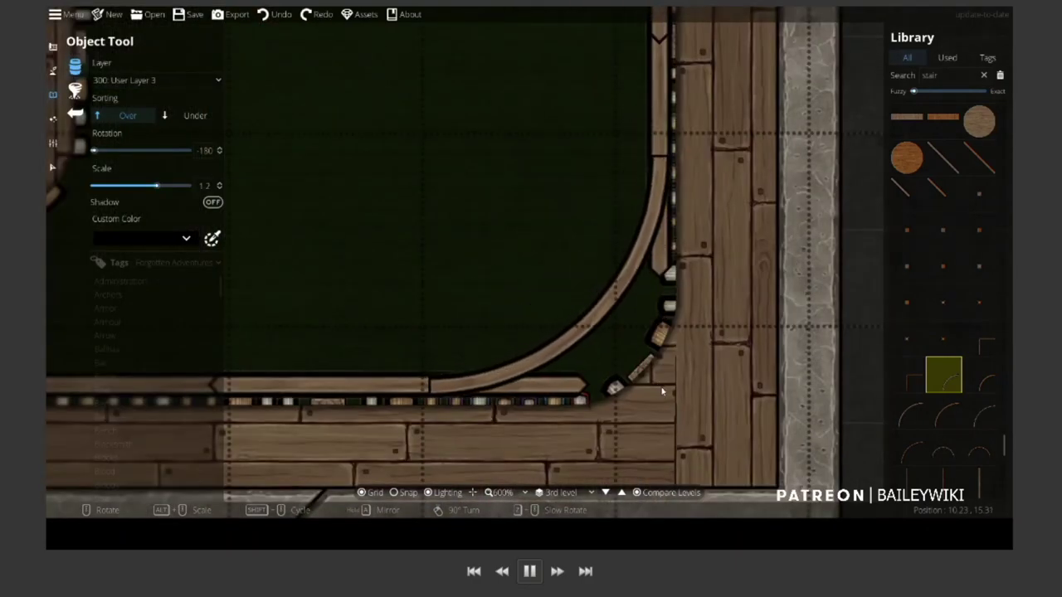
# Reposition the straight east and south railings so their ends meet the curved corner railing
pyautogui.press('v')
pyautogui.click(661, 182)
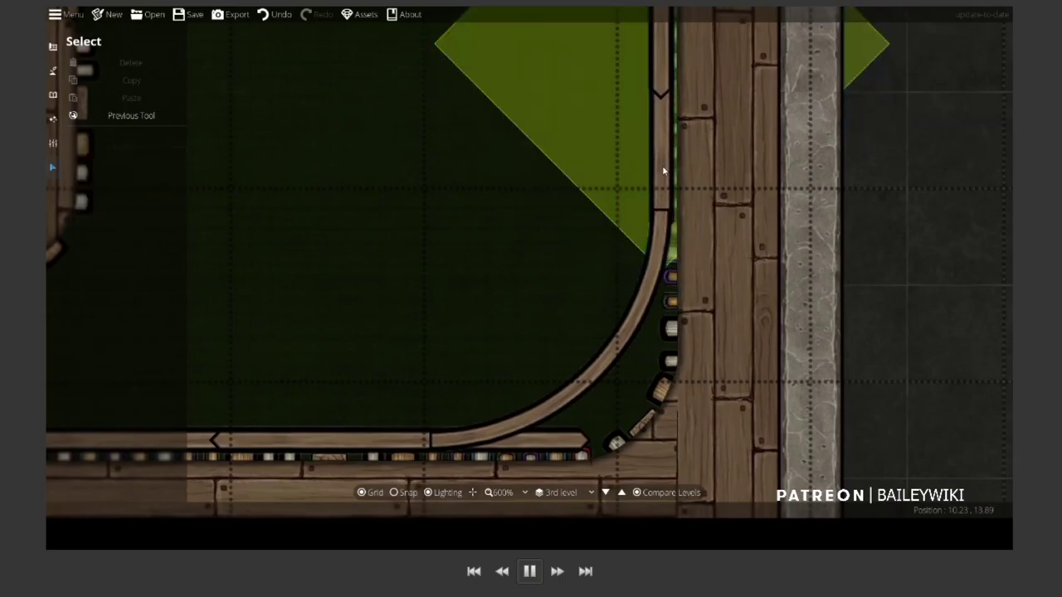
pyautogui.press('s')
pyautogui.press('a')
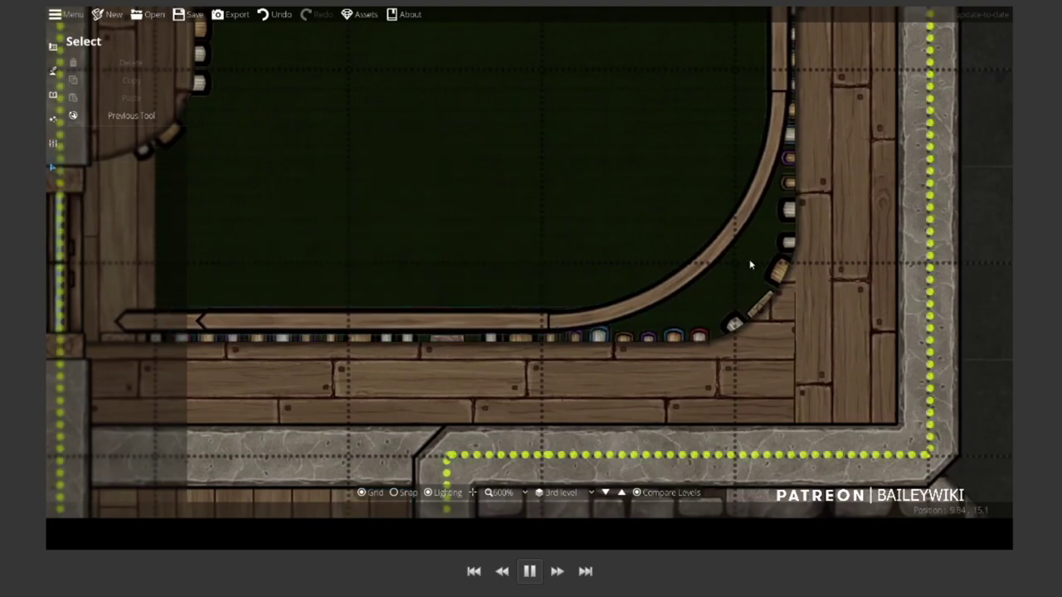
pyautogui.scroll(-5, 695, 219)
pyautogui.press('w')
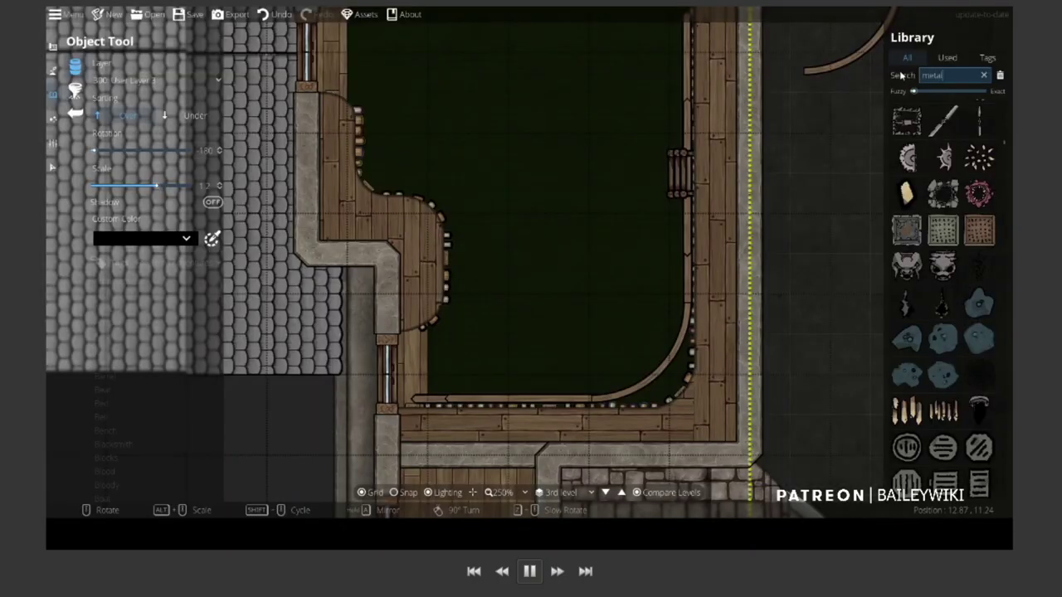
# Search the object library for metal and choose a small metal stair railing piece
pyautogui.write('metal')
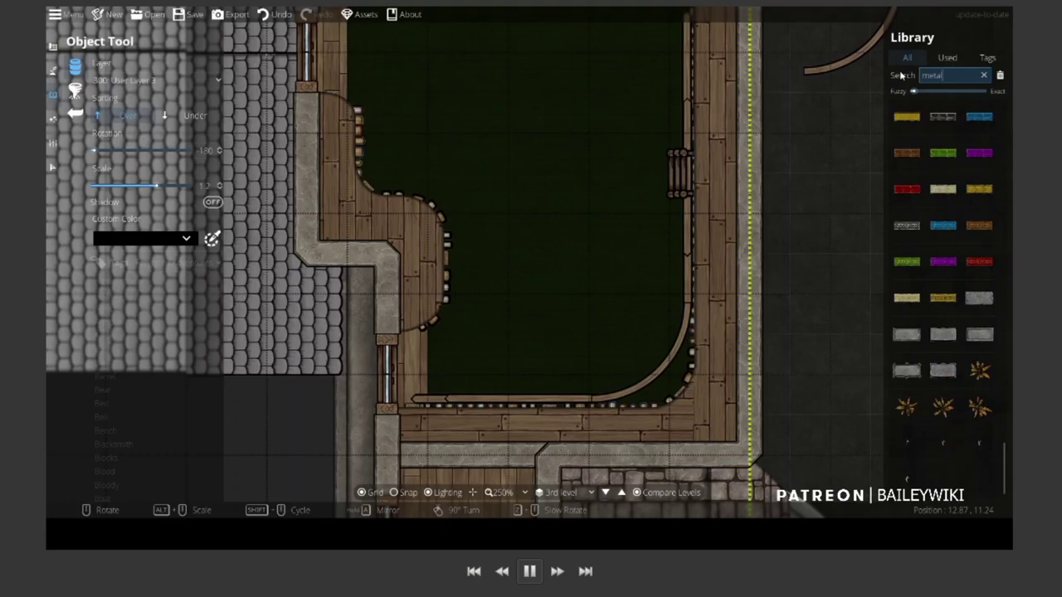
pyautogui.scroll(3, 965, 233)
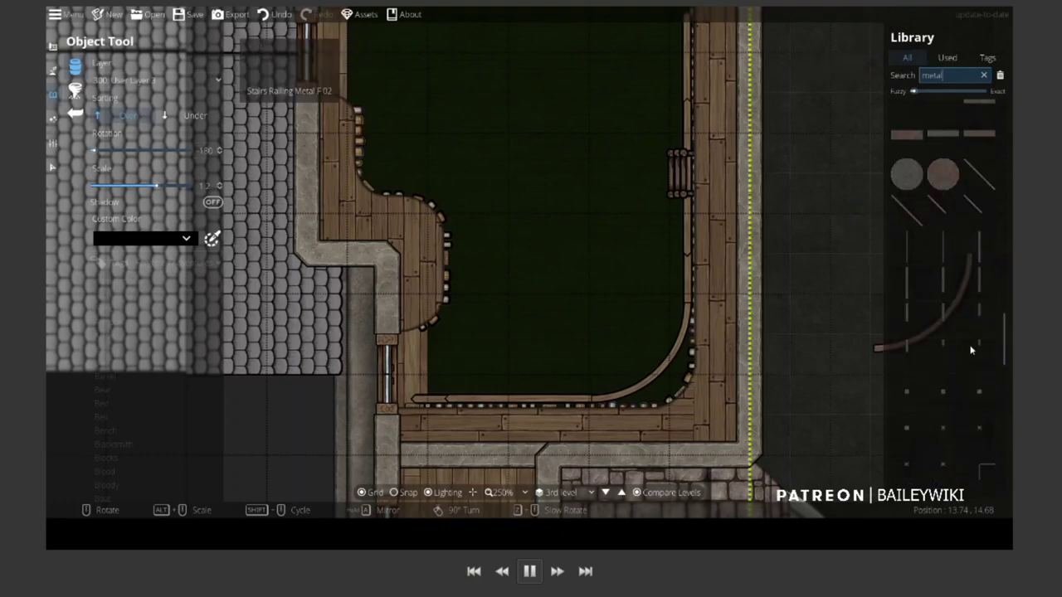
pyautogui.click(943, 355)
# Place metal pieces across the east railing at rotation -90 and across the south railing at rotation 0, scale 1.2
pyautogui.scroll(-3, 668, 291)
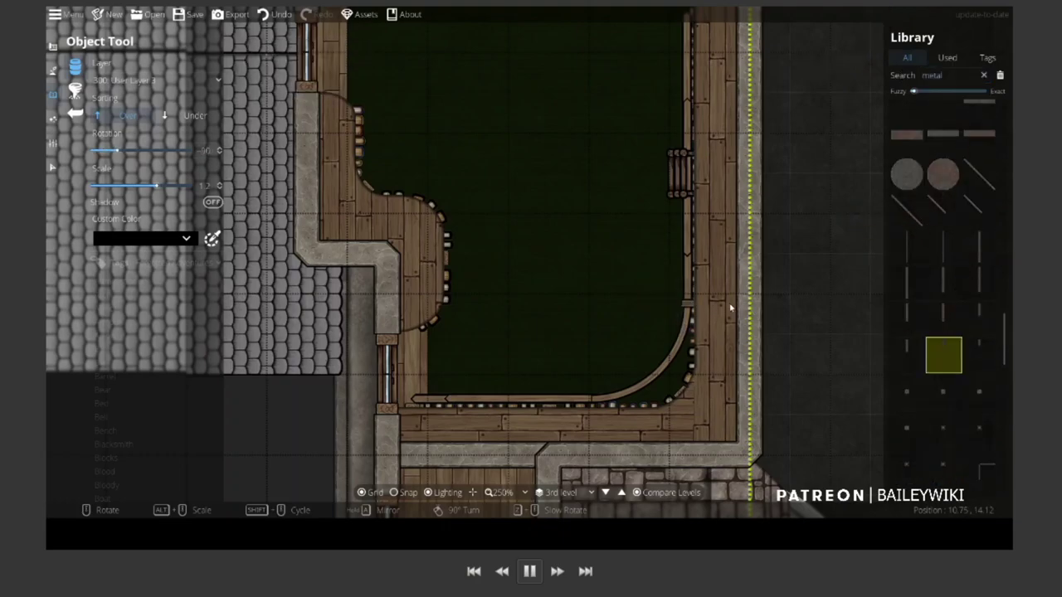
pyautogui.scroll(-2, 596, 382)
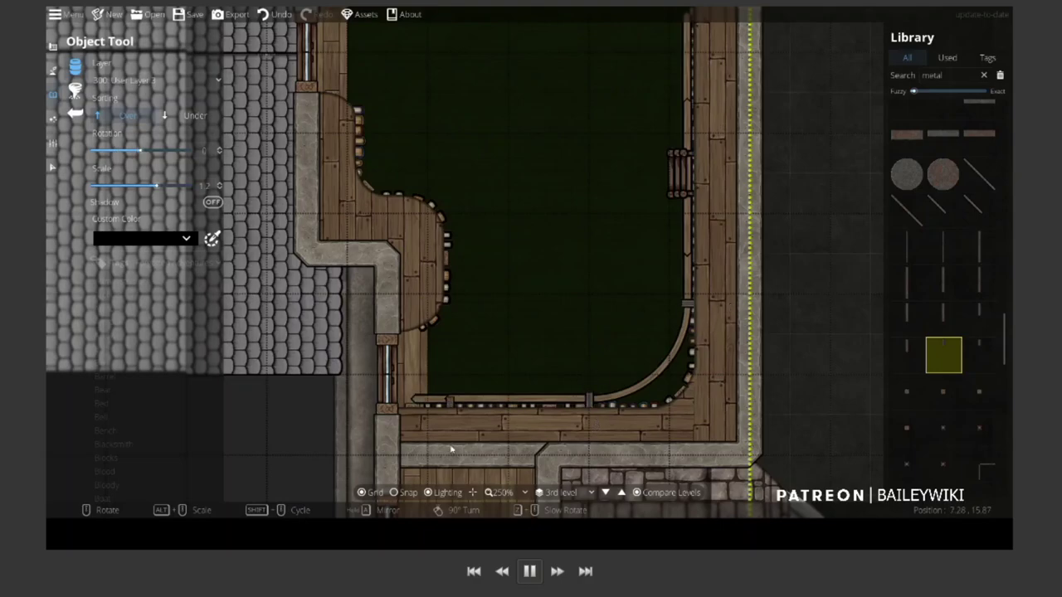
pyautogui.scroll(-2, 630, 257)
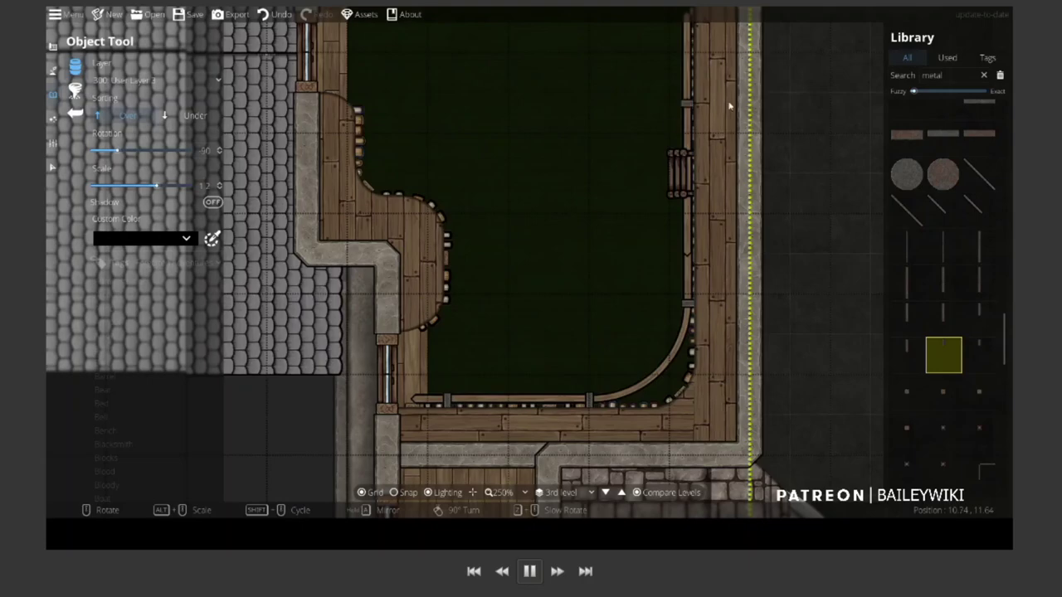
pyautogui.press('w')
pyautogui.press('s')
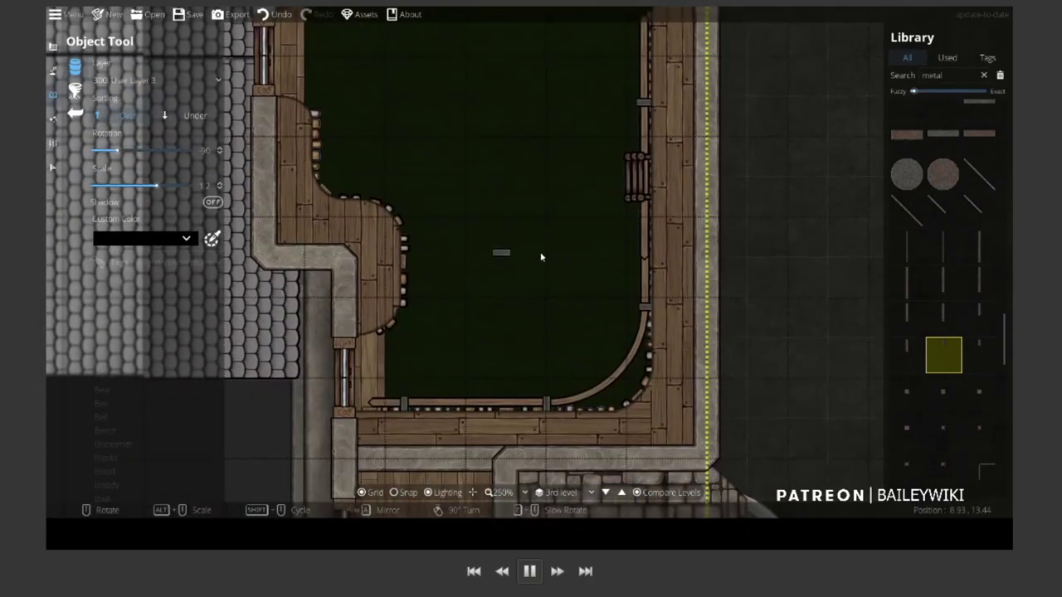
# Set up the Path Tool with the dark shadow path at width 2.03, with Transition In and Transition Out both set to Fade
pyautogui.press('a')
pyautogui.press('s')
pyautogui.scroll(-1, 550, 277)
pyautogui.click(52, 72)
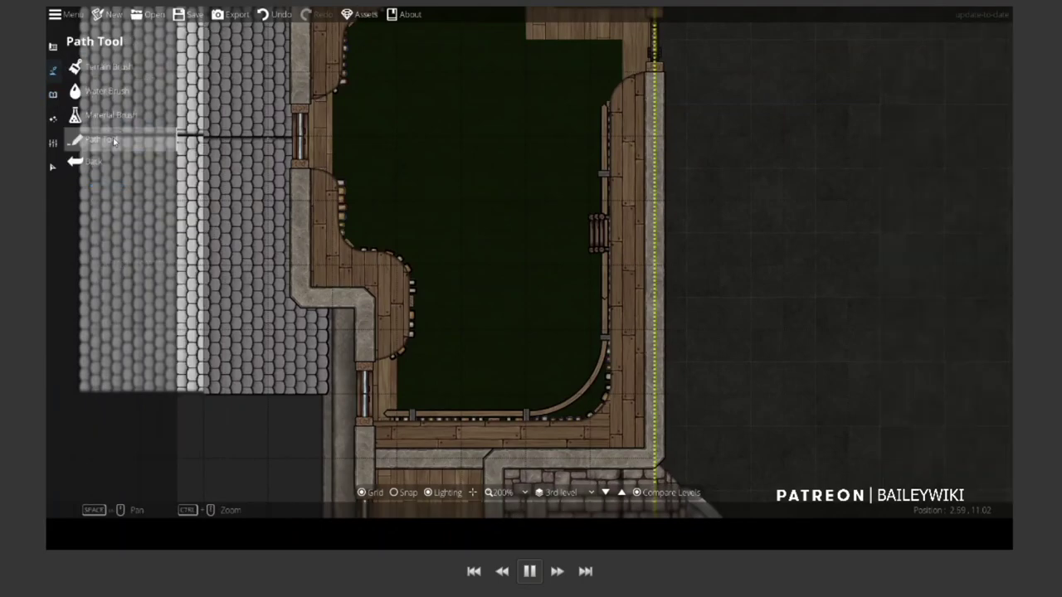
pyautogui.click(113, 141)
pyautogui.moveTo(101, 167); pyautogui.dragTo(131, 169)
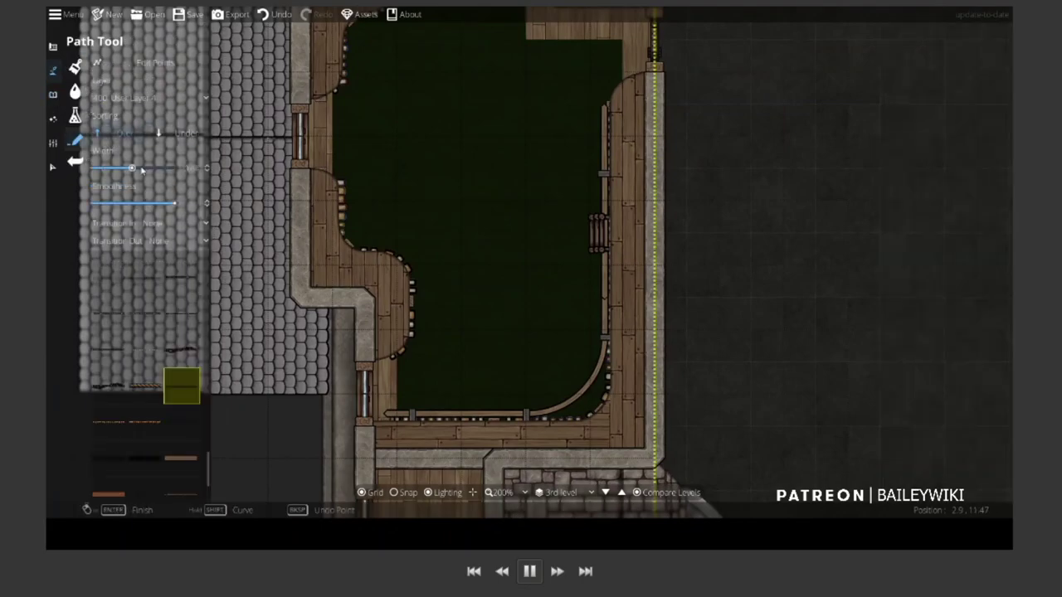
pyautogui.click(179, 223)
pyautogui.click(161, 251)
pyautogui.click(179, 240)
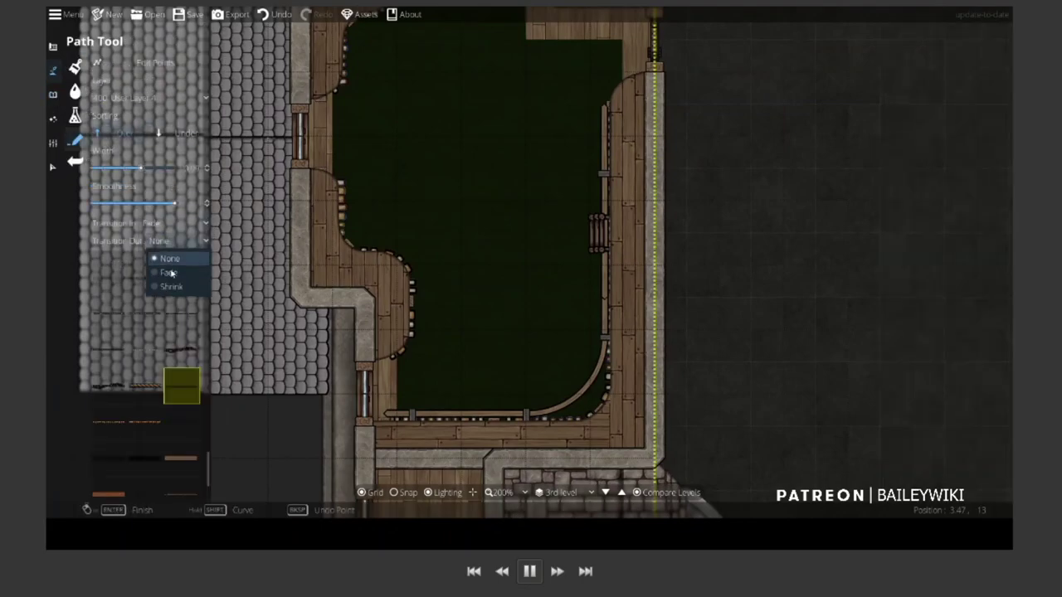
pyautogui.click(161, 267)
pyautogui.moveTo(142, 168); pyautogui.dragTo(157, 170)
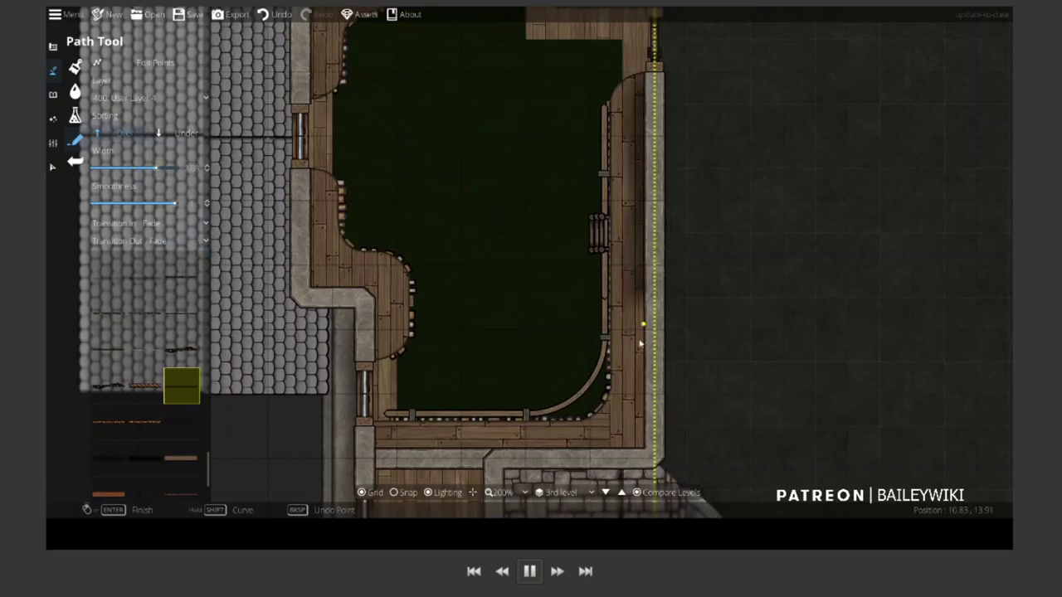
# Draw shadow paths along the inner faces of the room's east, south and west walls on 400: User Layer 4
pyautogui.click(641, 461)
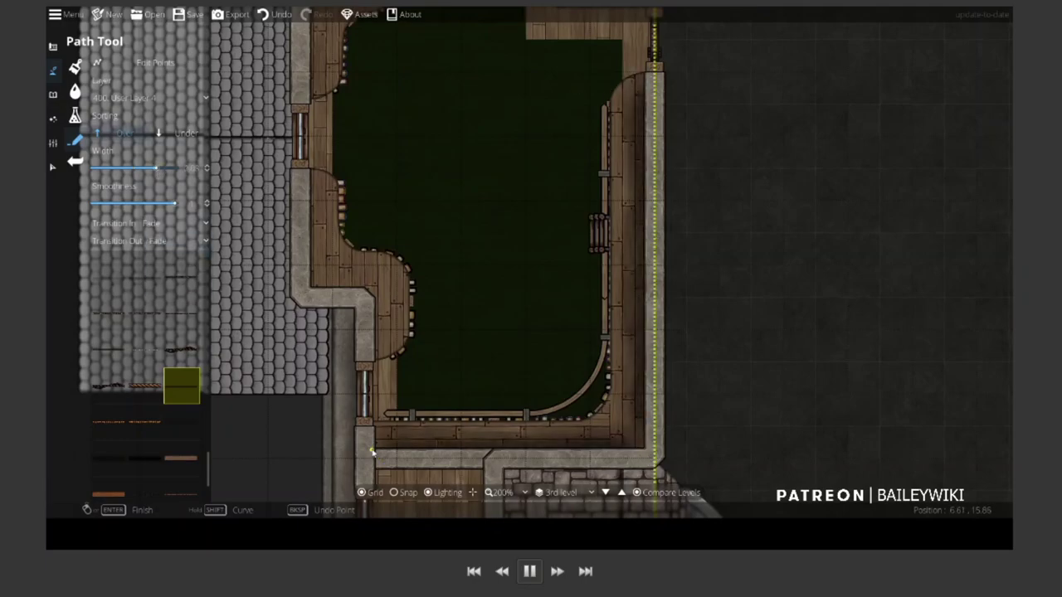
pyautogui.click(369, 295)
pyautogui.click(307, 292)
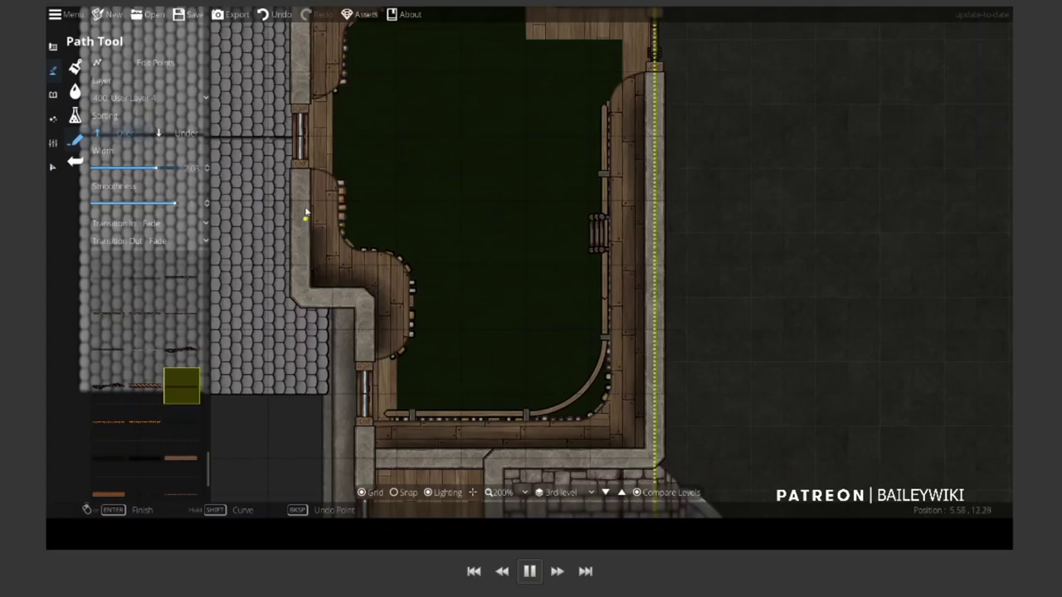
pyautogui.scroll(3, 309, 185)
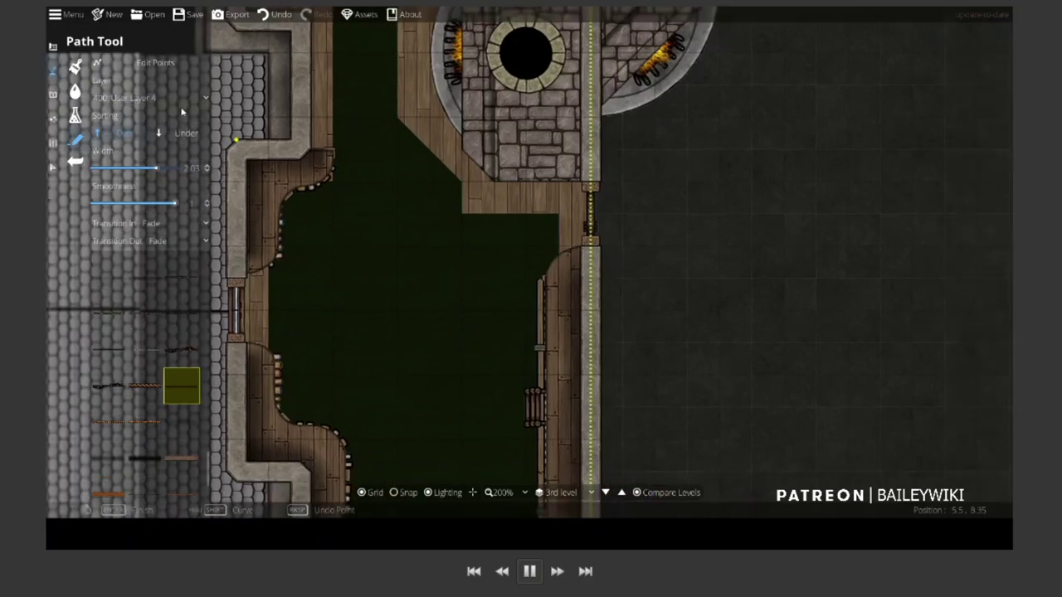
# Draw wide shadow paths beneath the east and south planks on 100: User Layer 1 at width 5
pyautogui.click(150, 98)
pyautogui.click(166, 199)
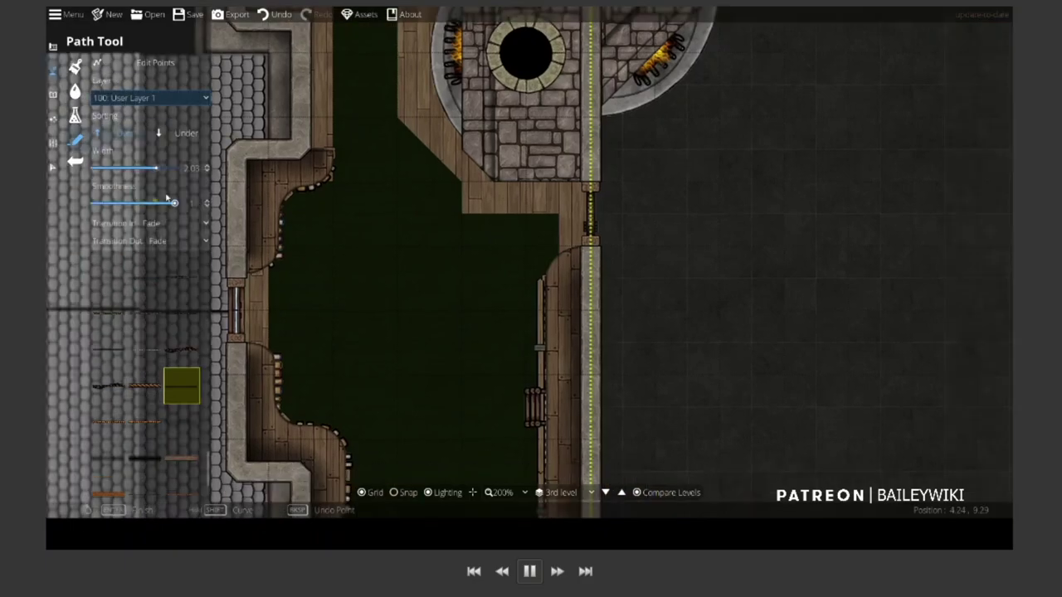
pyautogui.click(175, 168)
pyautogui.scroll(-2, 557, 315)
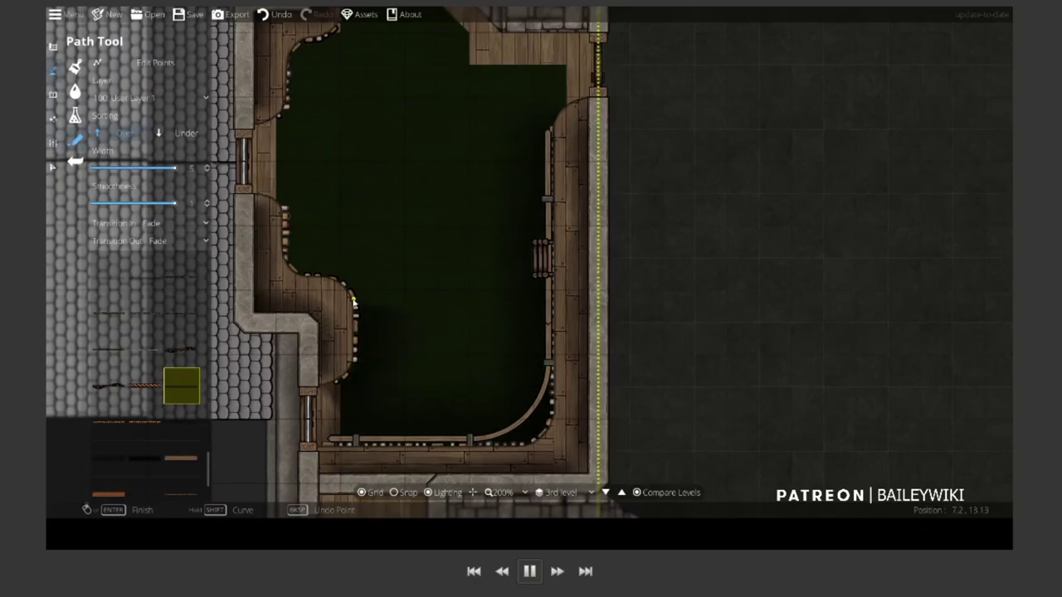
# Undo the unsuitable shadow strokes and redraw wide shadow paths beneath the curved west planks on 100: User Layer 1 at width 5
pyautogui.hotkey('ctrl', 'z')
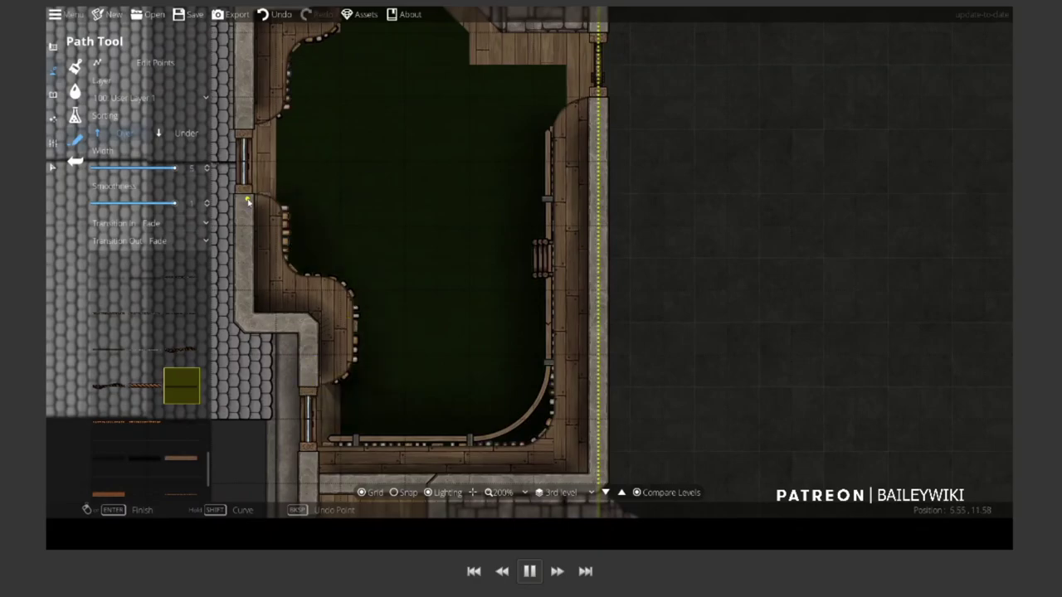
pyautogui.hotkey('ctrl', 'z')
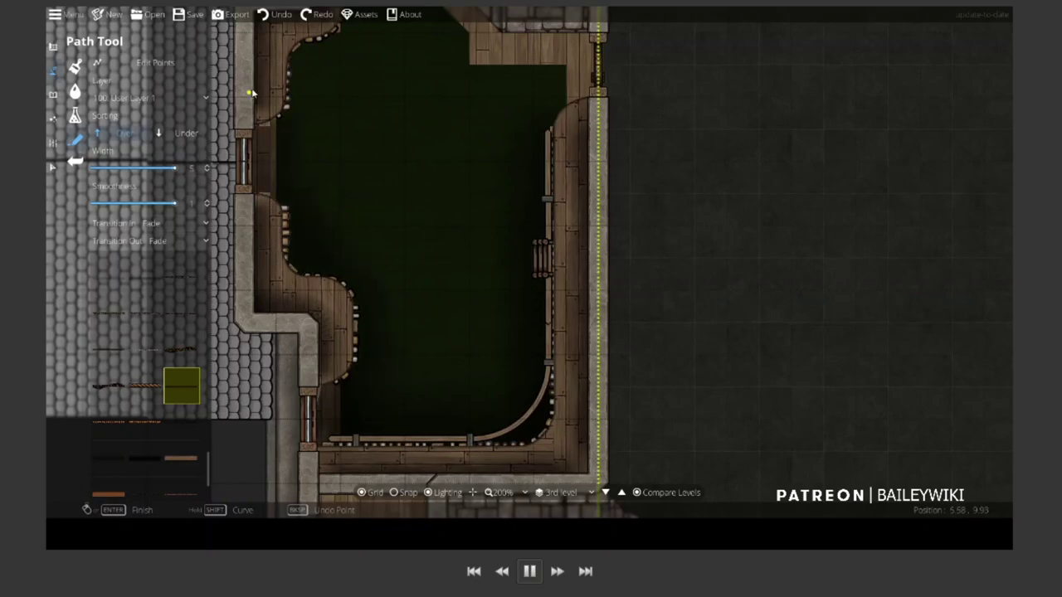
pyautogui.press('Up')
pyautogui.click(254, 184)
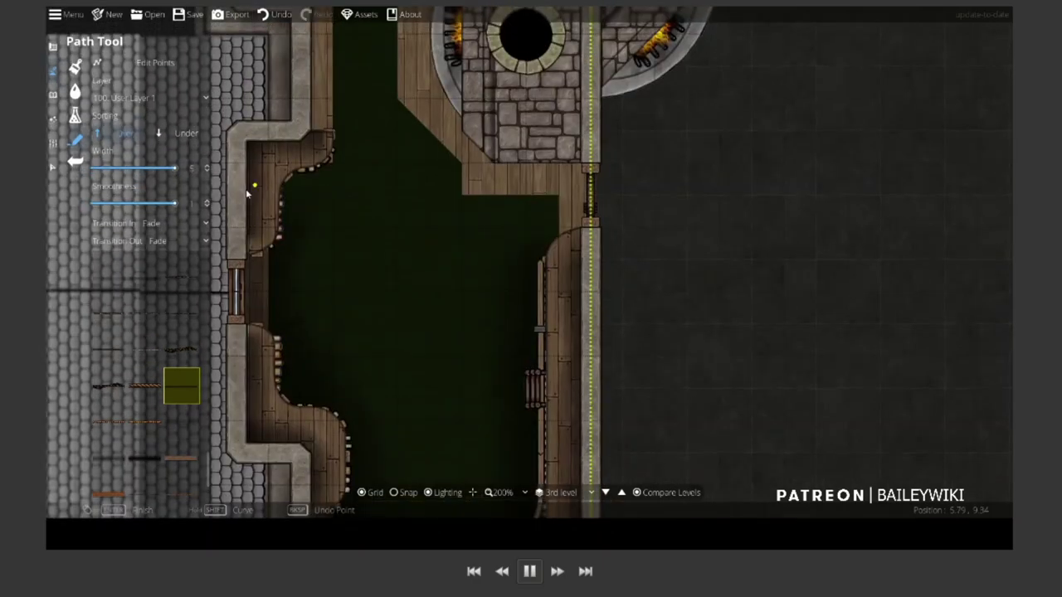
pyautogui.press('Up')
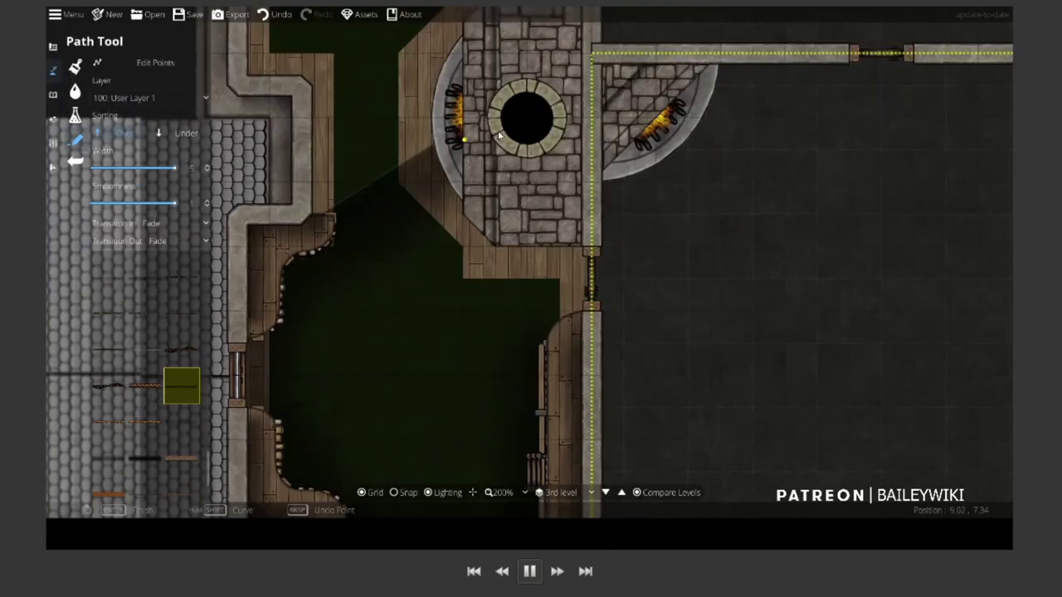
# Undo the stray shadow crossing to the fireplace and draw shadow paths around the planks in the room's north end, with width 4.88
pyautogui.hotkey('ctrl', 'z')
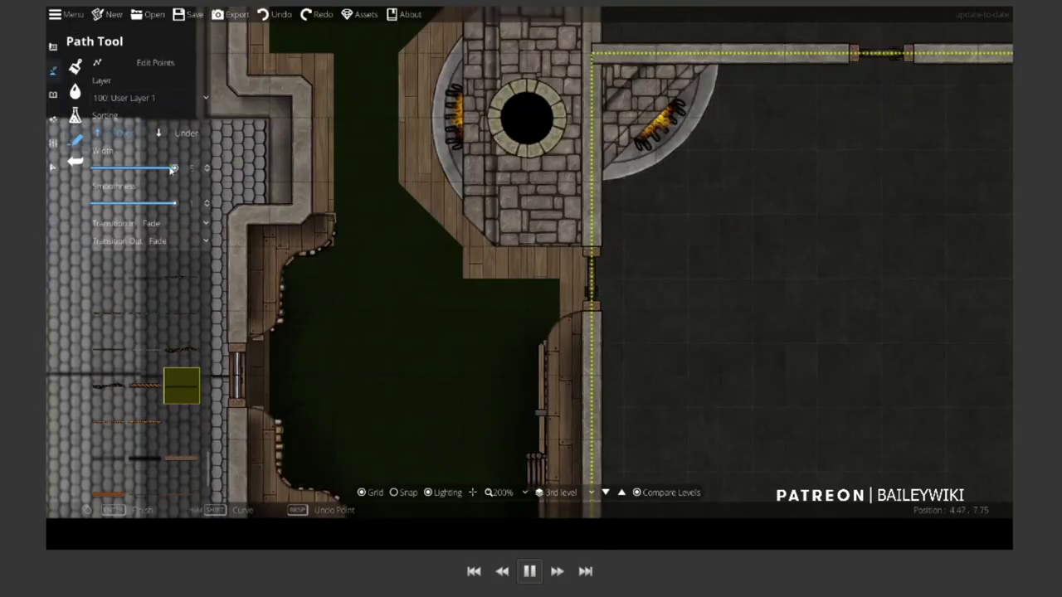
pyautogui.press('Up')
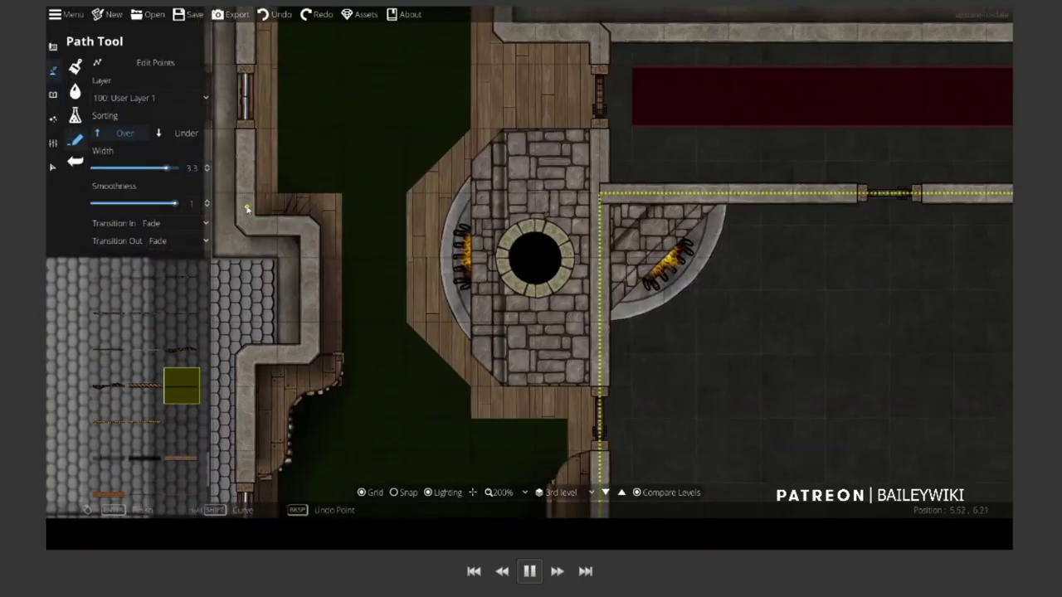
pyautogui.scroll(-3, 363, 225)
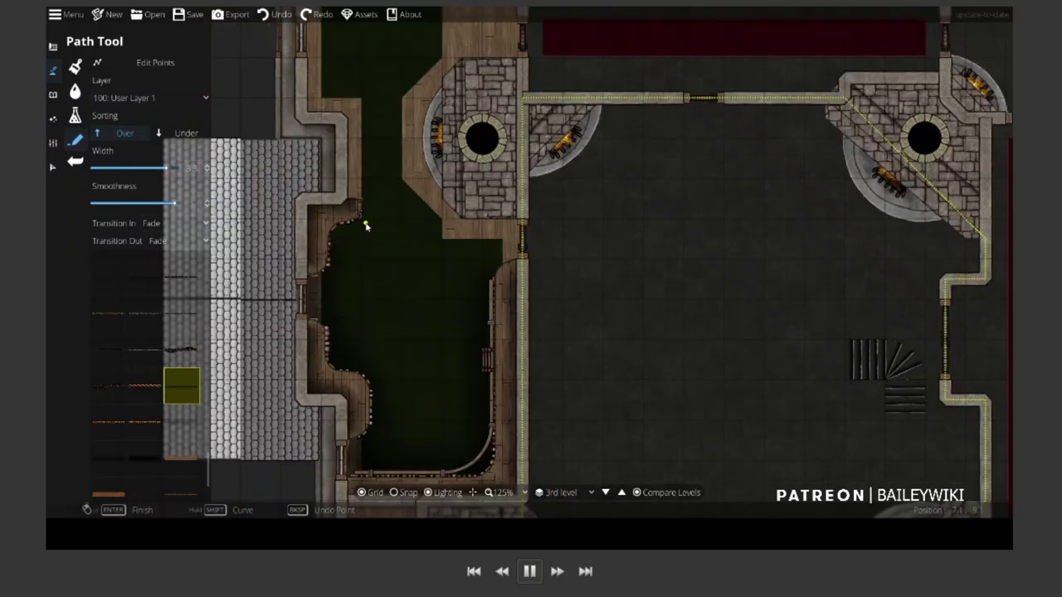
pyautogui.click(336, 183)
pyautogui.press('Up')
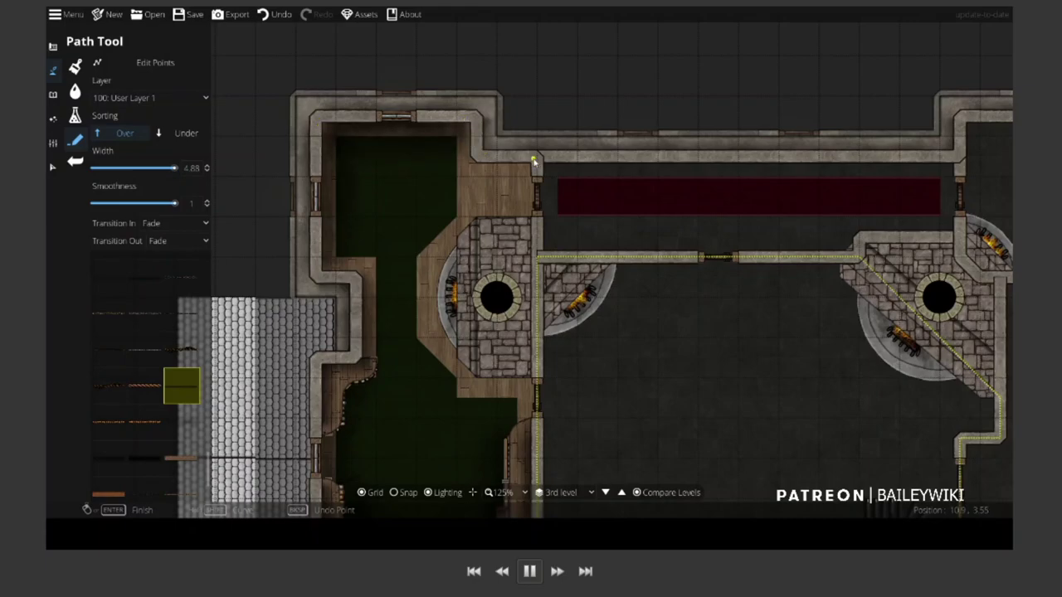
# Shade the planks beside the two east doorways and along the north end's walls with shadow paths, narrowing the width to 2.18
pyautogui.press('Down')
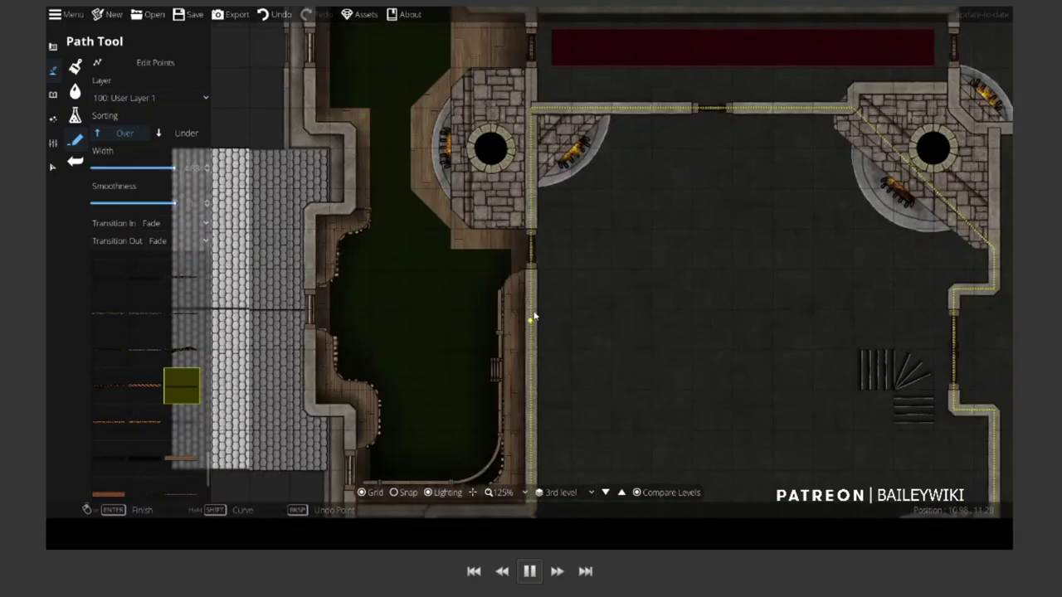
pyautogui.press('Up')
pyautogui.press('Left')
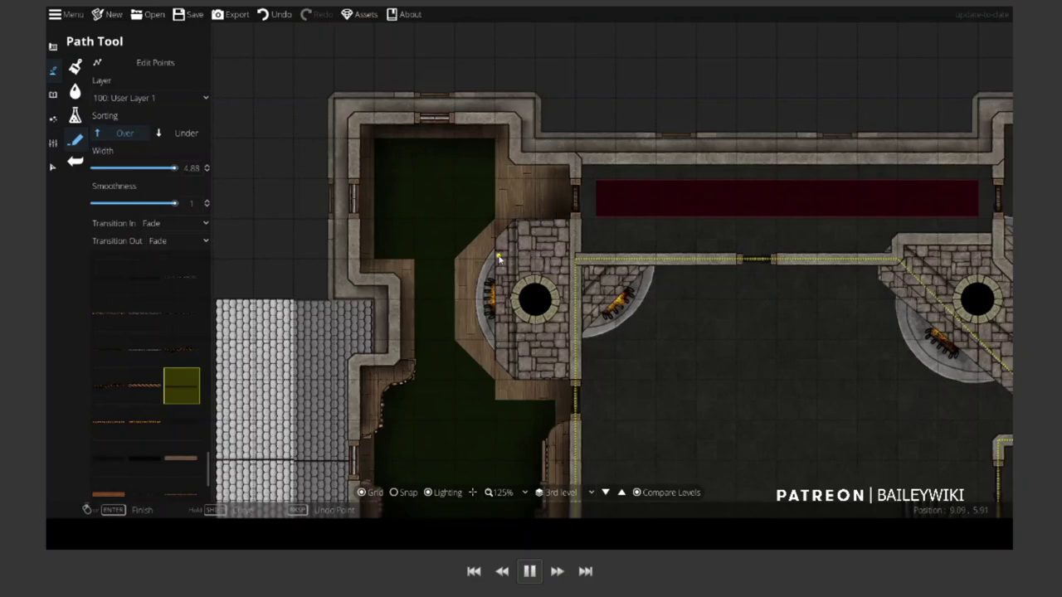
pyautogui.press('Down')
pyautogui.press('Up')
pyautogui.press('Left')
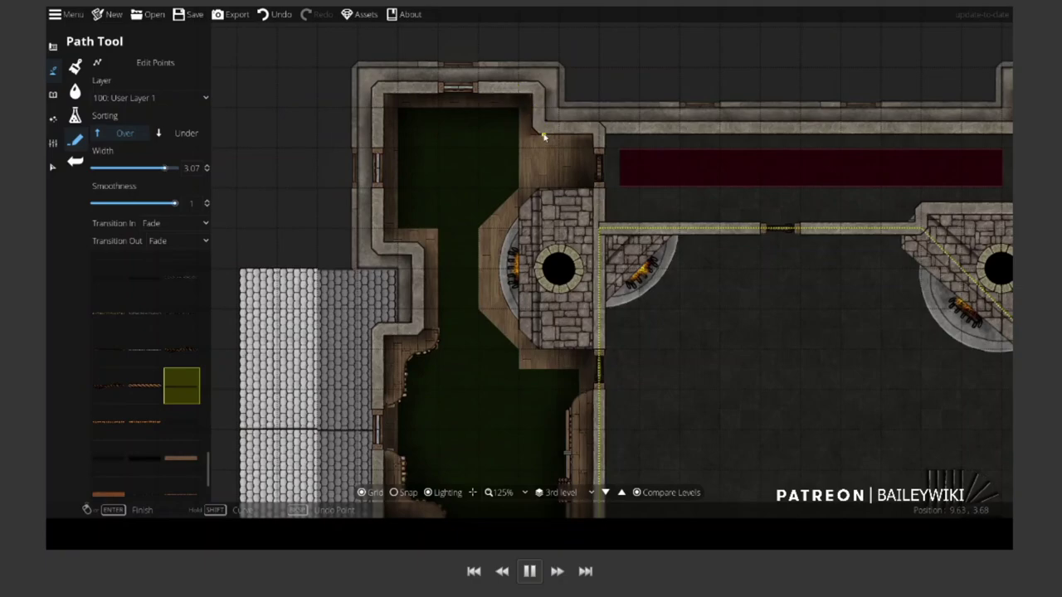
pyautogui.scroll(3, 469, 116)
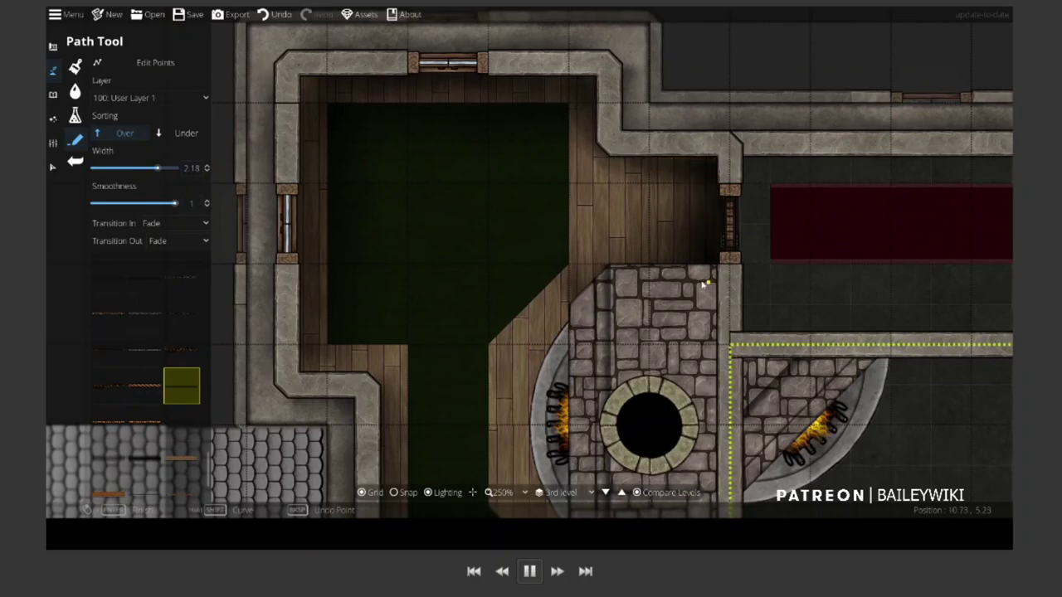
pyautogui.scroll(-1, 705, 284)
pyautogui.press('Down')
pyautogui.scroll(-1, 608, 199)
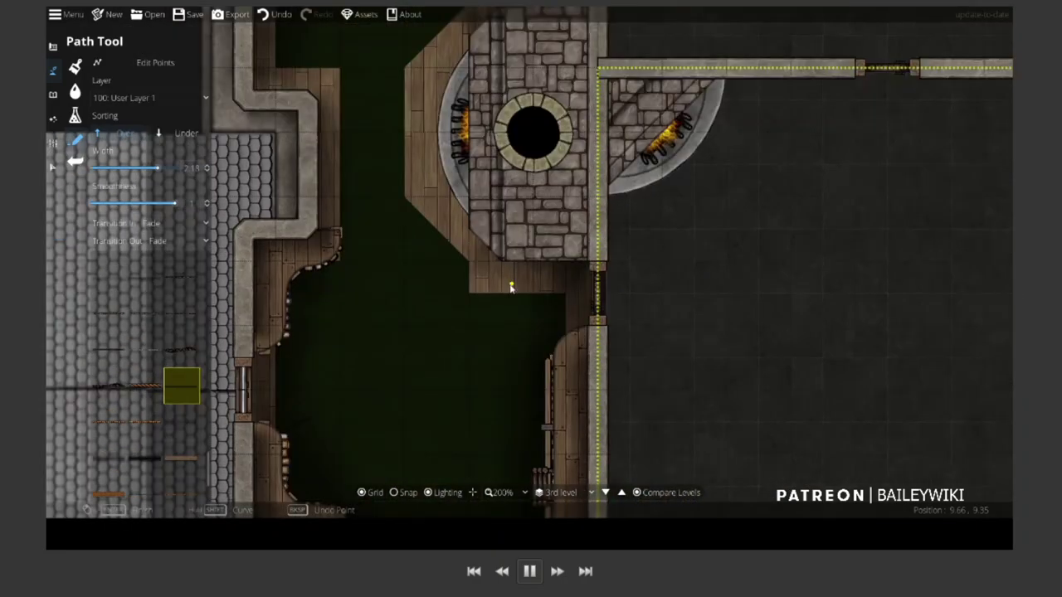
# Switch the shadow path to 400: User Layer 4 at width 1.37 and shade the stonework around the west fireplace
pyautogui.click(149, 98)
pyautogui.click(129, 240)
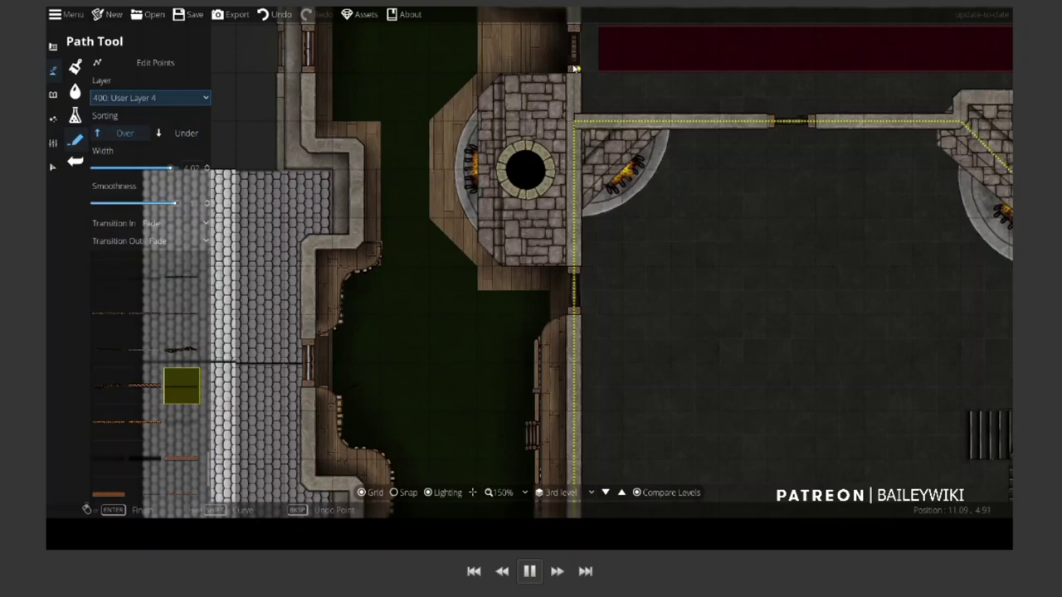
pyautogui.scroll(3, 379, 185)
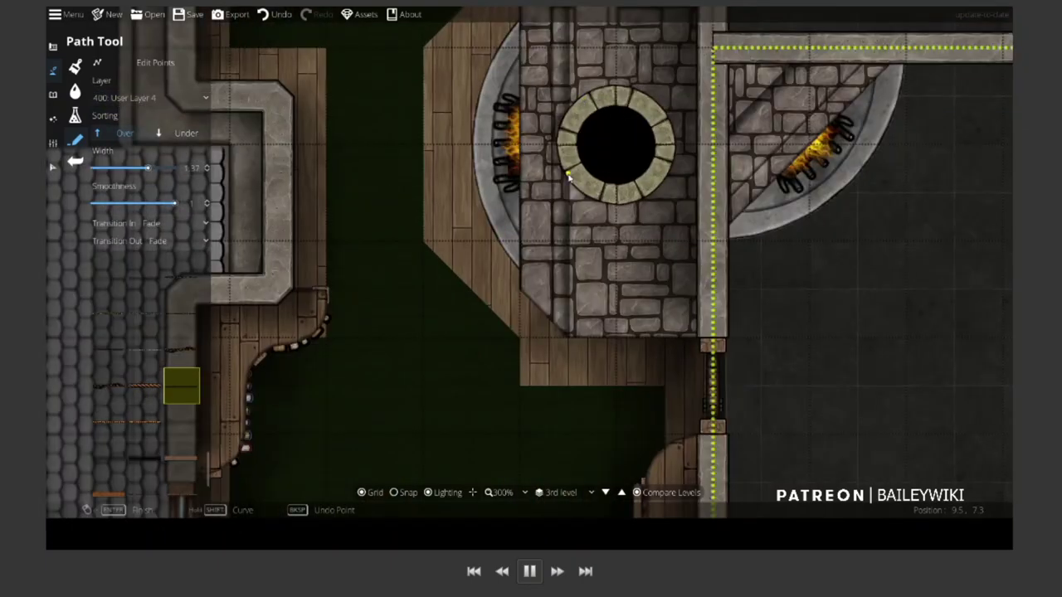
pyautogui.click(600, 87)
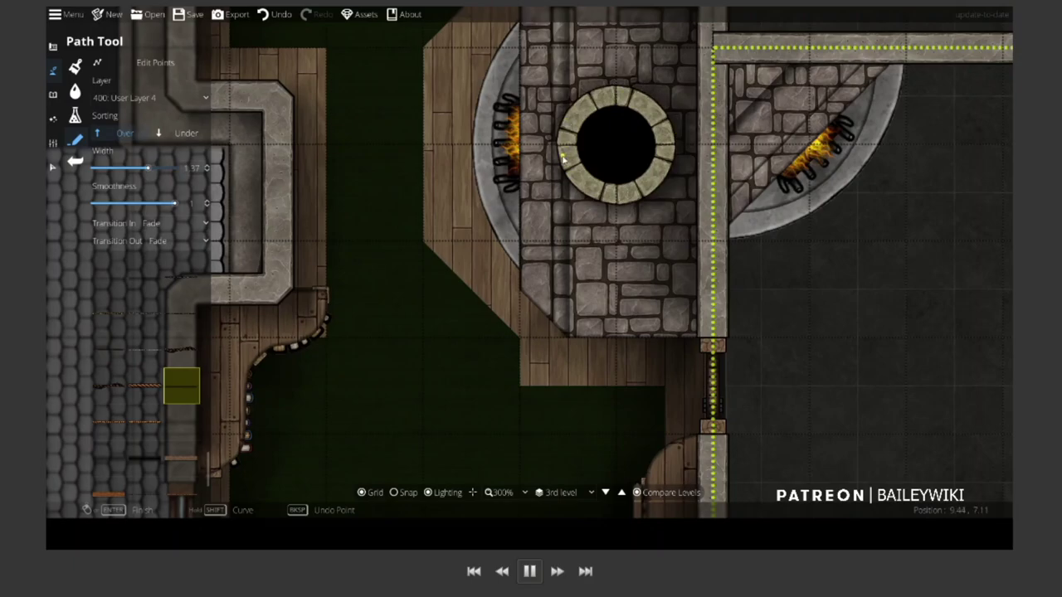
# Examine the shadows, railings and ladder along the room's south and east walkways
pyautogui.scroll(-2, 519, 197)
pyautogui.scroll(-2, 562, 170)
pyautogui.scroll(3, 494, 160)
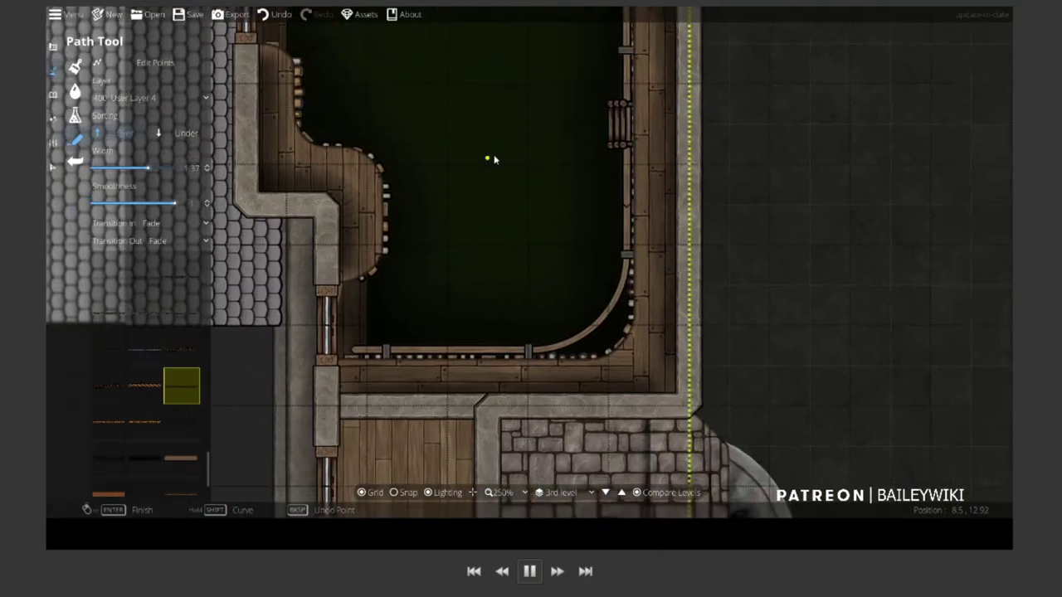
pyautogui.scroll(1, 559, 213)
pyautogui.scroll(-1, 531, 207)
pyautogui.scroll(4, 511, 199)
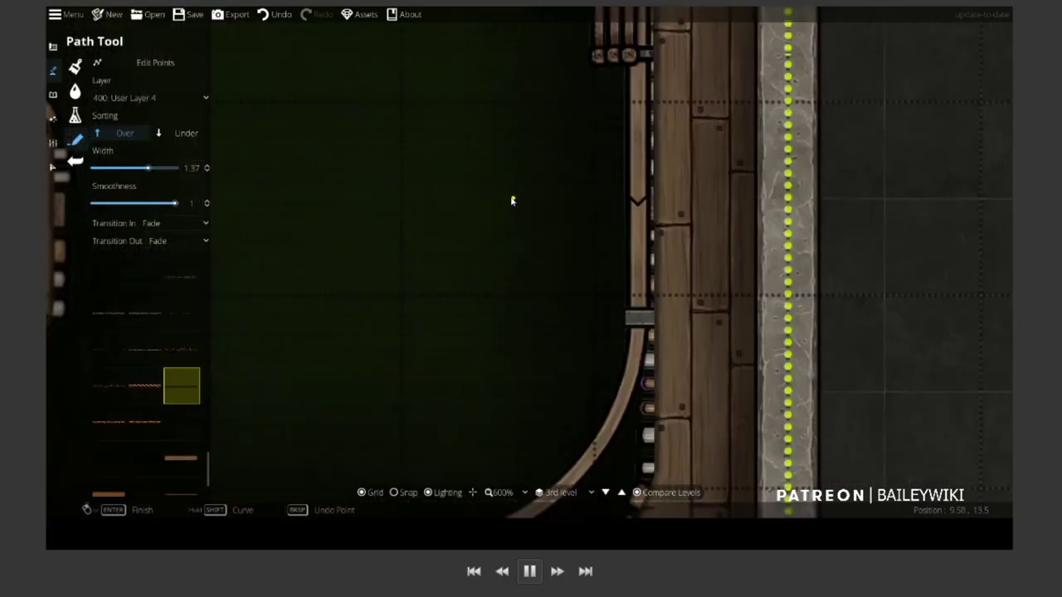
pyautogui.scroll(-4, 392, 247)
pyautogui.scroll(1, 525, 208)
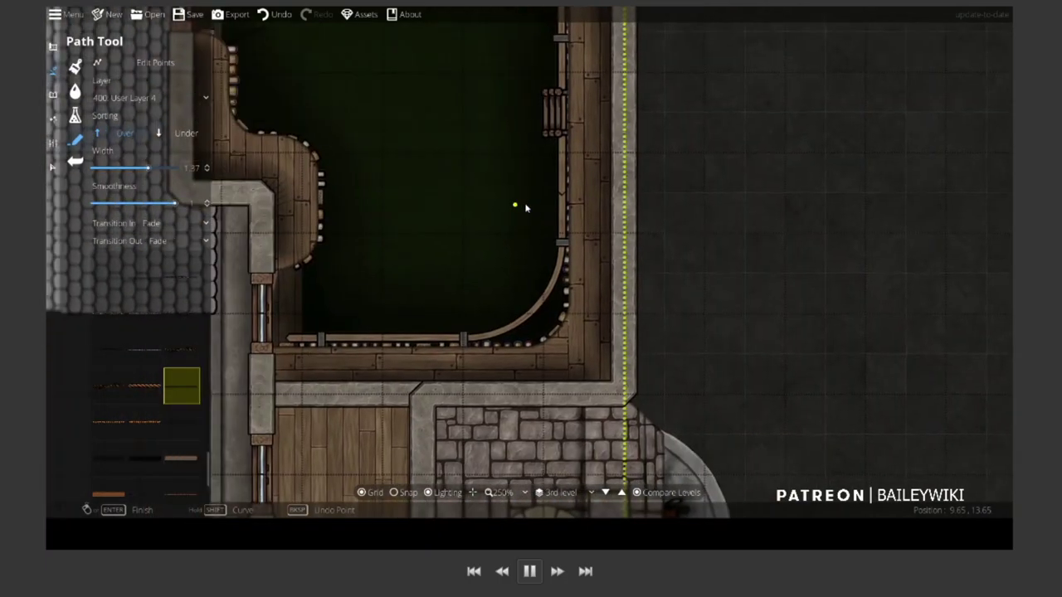
pyautogui.moveTo(525, 207); pyautogui.dragTo(556, 343)
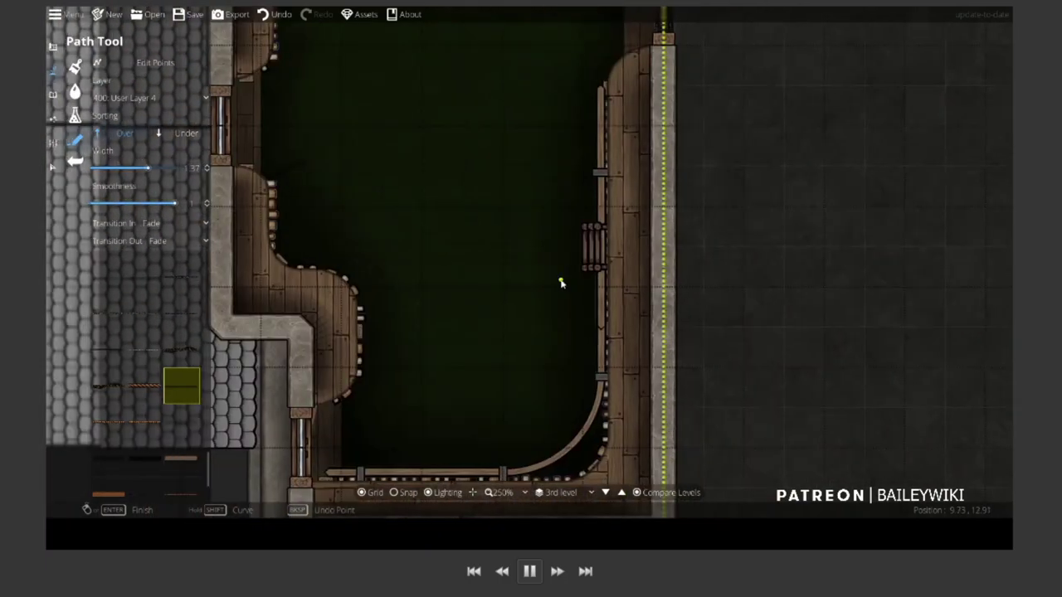
# Switch to the Object Tool and search the object library for wood
pyautogui.click(52, 93)
pyautogui.click(920, 75)
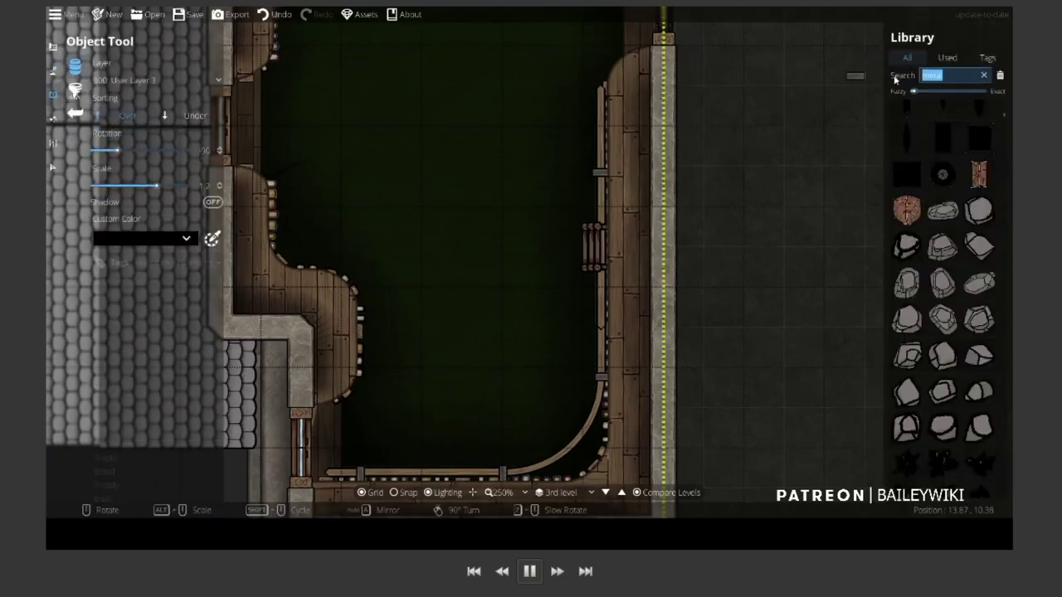
pyautogui.write('wood')
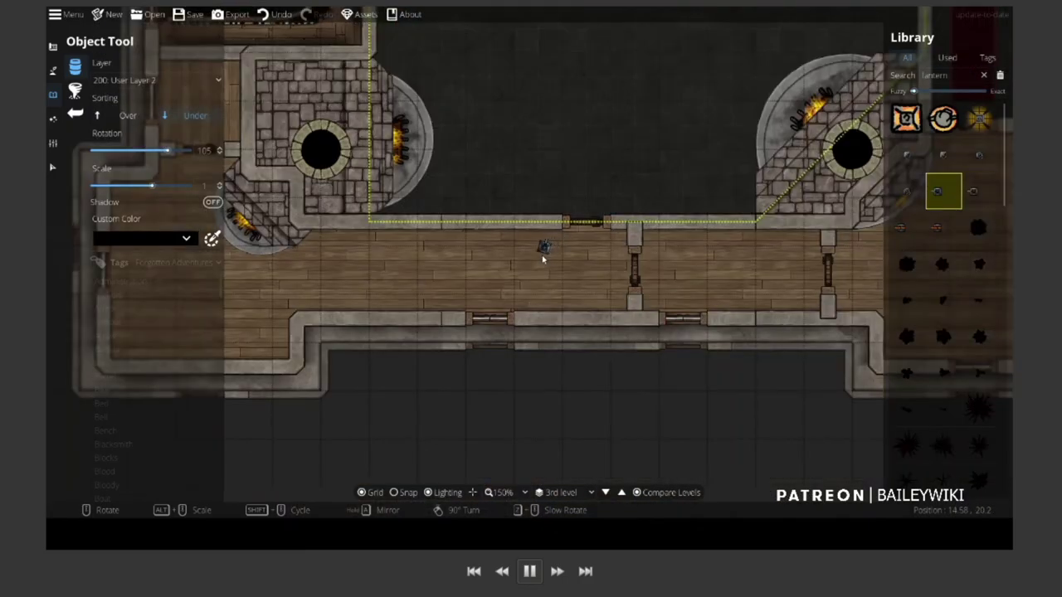
# Place lanterns beside the corridor walls and doors on 200: User Layer 2, sorted Under at scale 1, rotating each to face its corridor
pyautogui.scroll(-1, 547, 255)
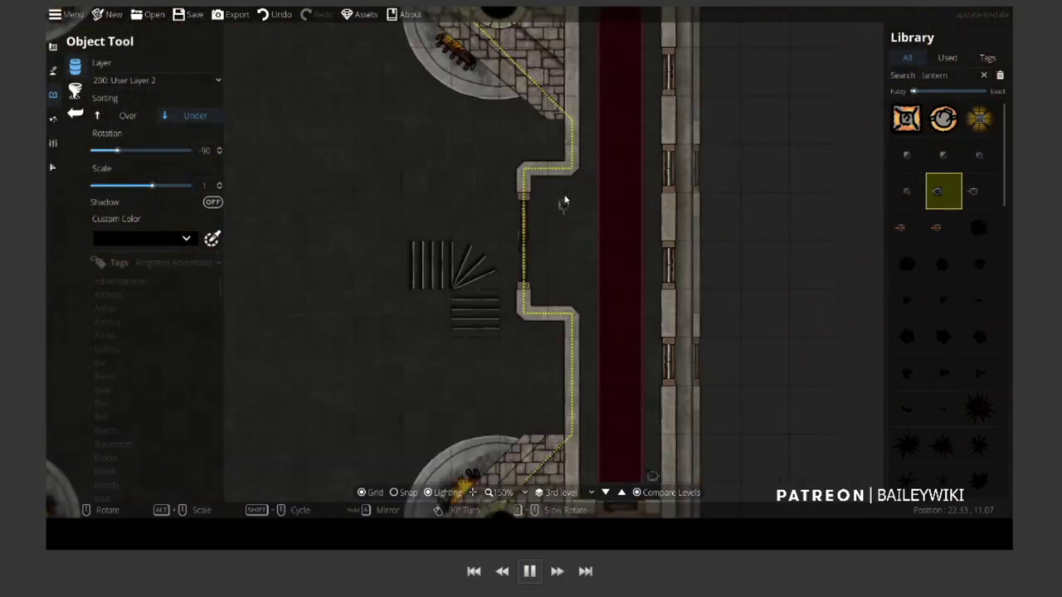
pyautogui.scroll(6, 564, 201)
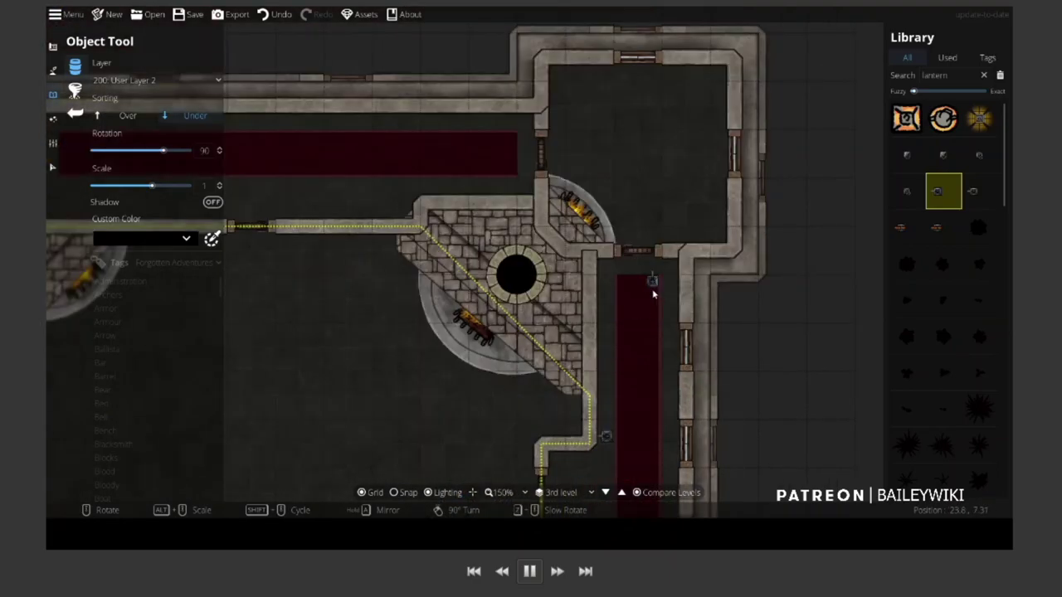
pyautogui.scroll(6, 657, 287)
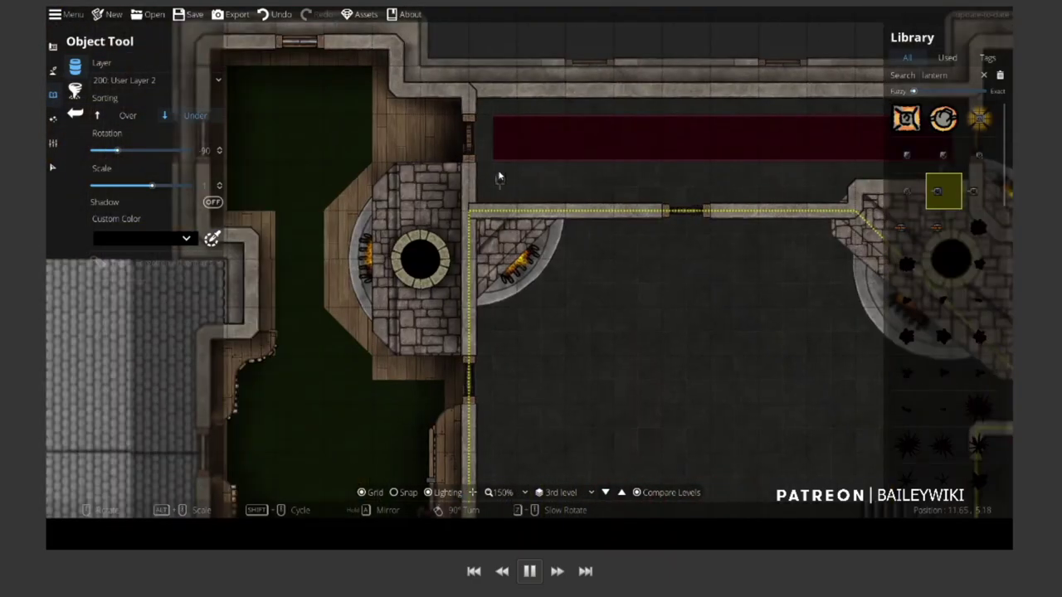
pyautogui.scroll(2, 499, 176)
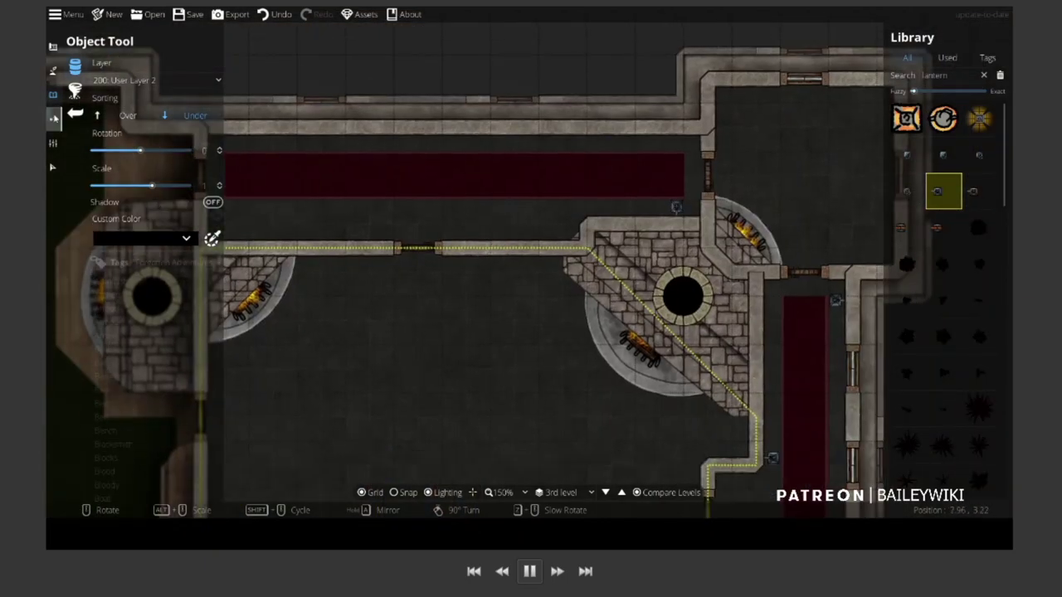
# Add pale yellow lights with range 0.9 and intensity 1 at the corridor lanterns, using the soft round style with the small bright centre
pyautogui.click(53, 118)
pyautogui.click(74, 66)
pyautogui.click(150, 233)
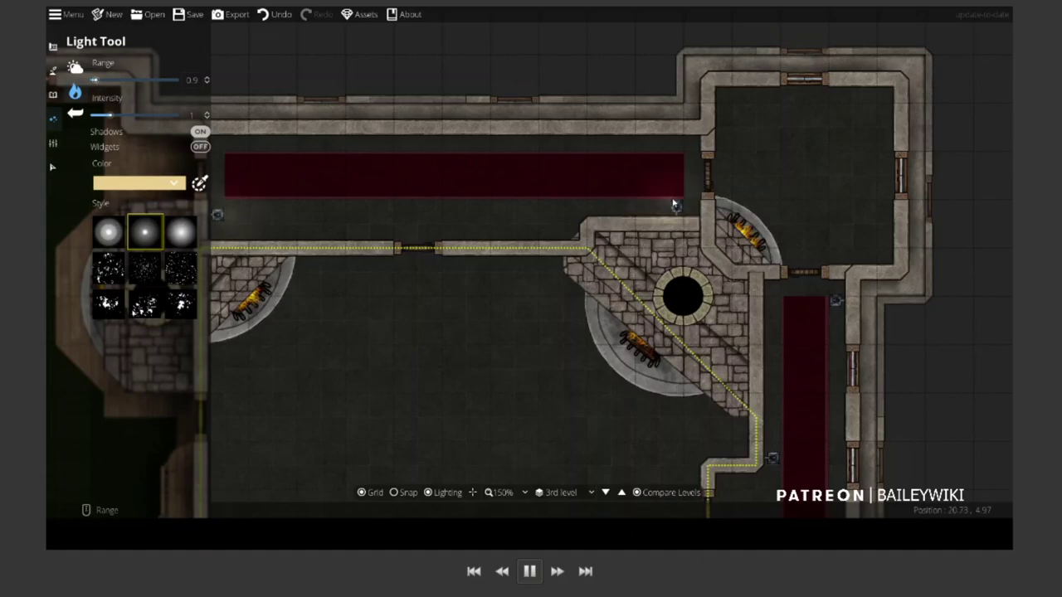
pyautogui.moveTo(818, 292); pyautogui.dragTo(774, 220)
pyautogui.press('Down')
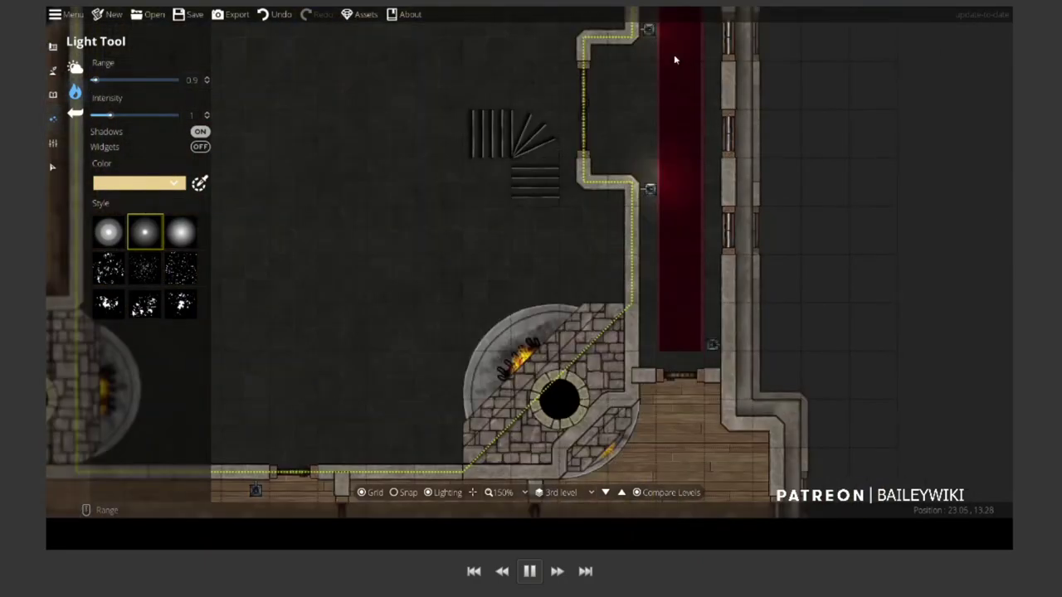
pyautogui.press('Down')
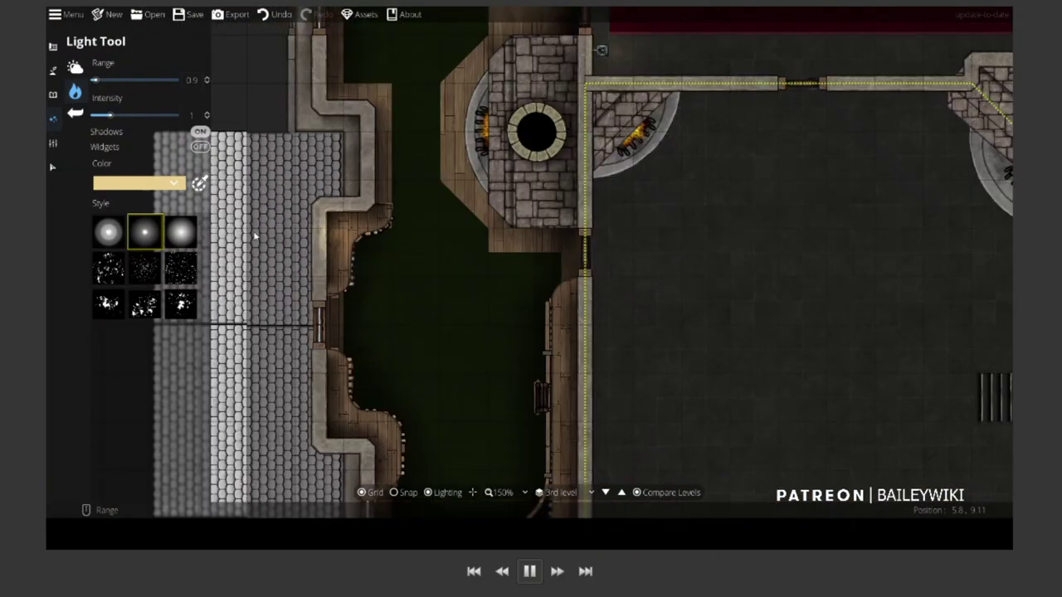
# Change the light colour to orange and place lights with range 0.9 on the tower fireplaces
pyautogui.click(173, 183)
pyautogui.click(106, 202)
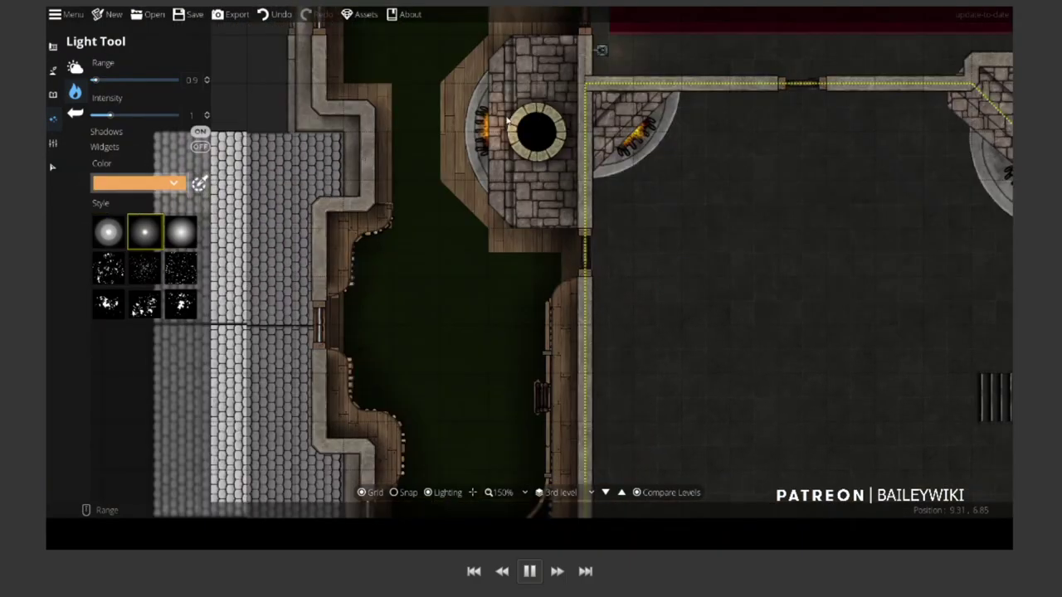
pyautogui.click(483, 126)
pyautogui.click(631, 143)
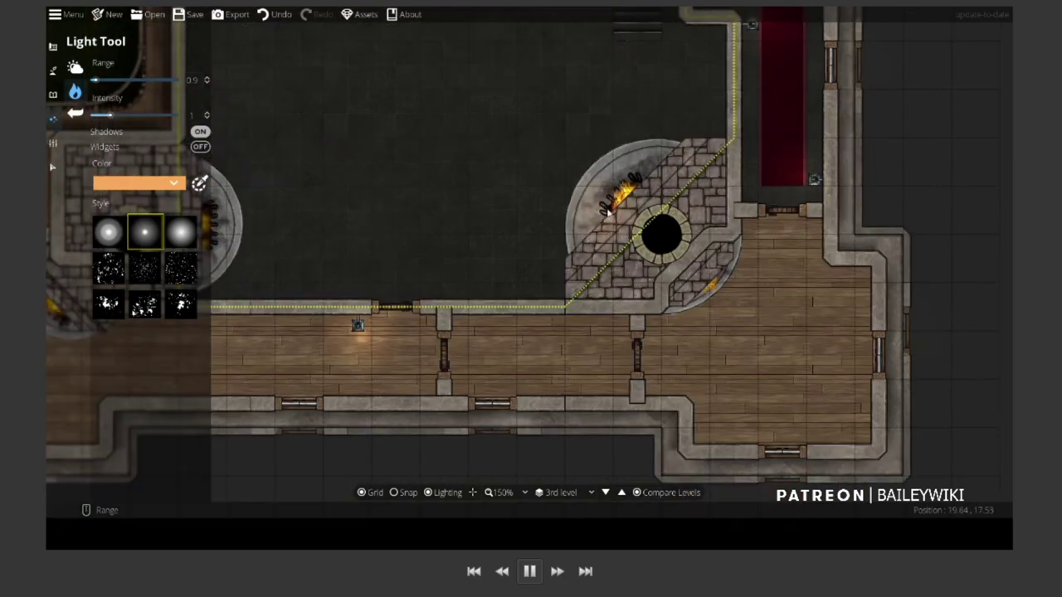
pyautogui.click(706, 287)
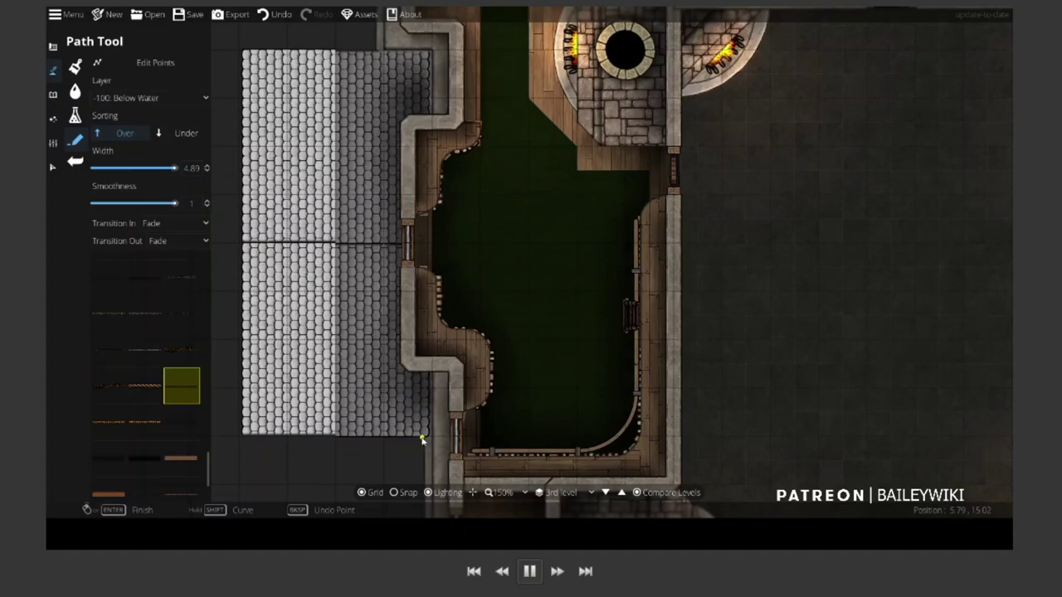
# Undo the short roof shadow and draw a full-length shadow path along the tiled roof's west edge on -100: Below Water at width 4.89
pyautogui.scroll(-2, 422, 441)
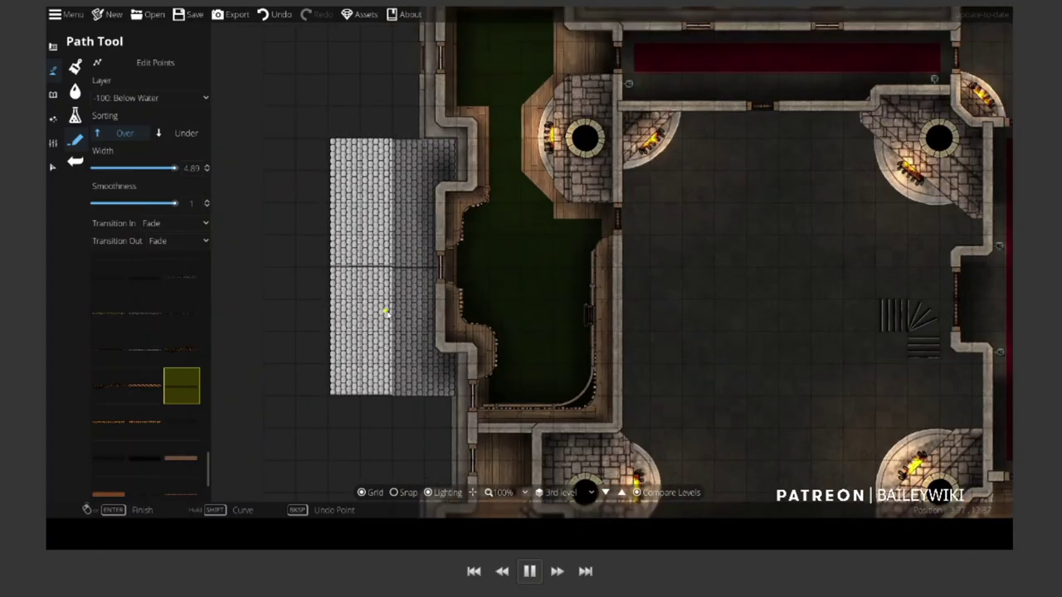
pyautogui.scroll(4, 385, 312)
pyautogui.click(407, 379)
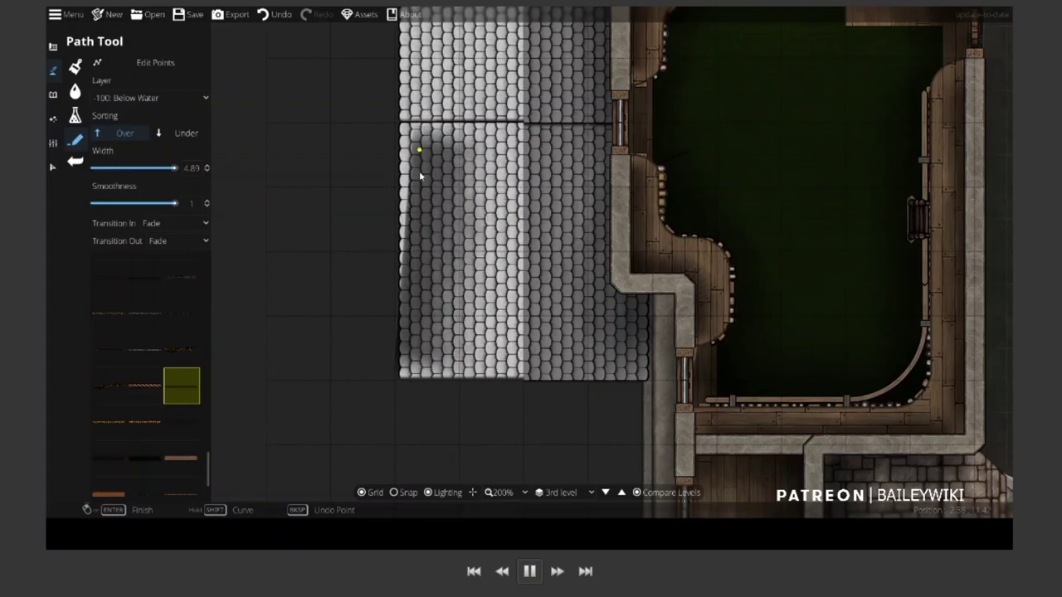
pyautogui.hotkey('ctrl', 'z')
pyautogui.click(408, 373)
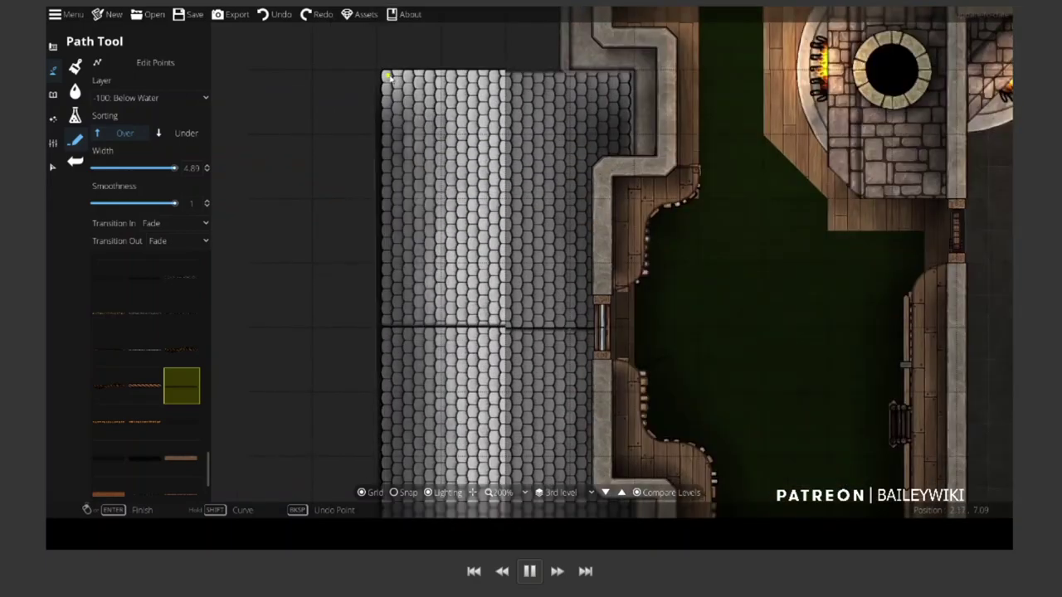
pyautogui.scroll(-4, 428, 266)
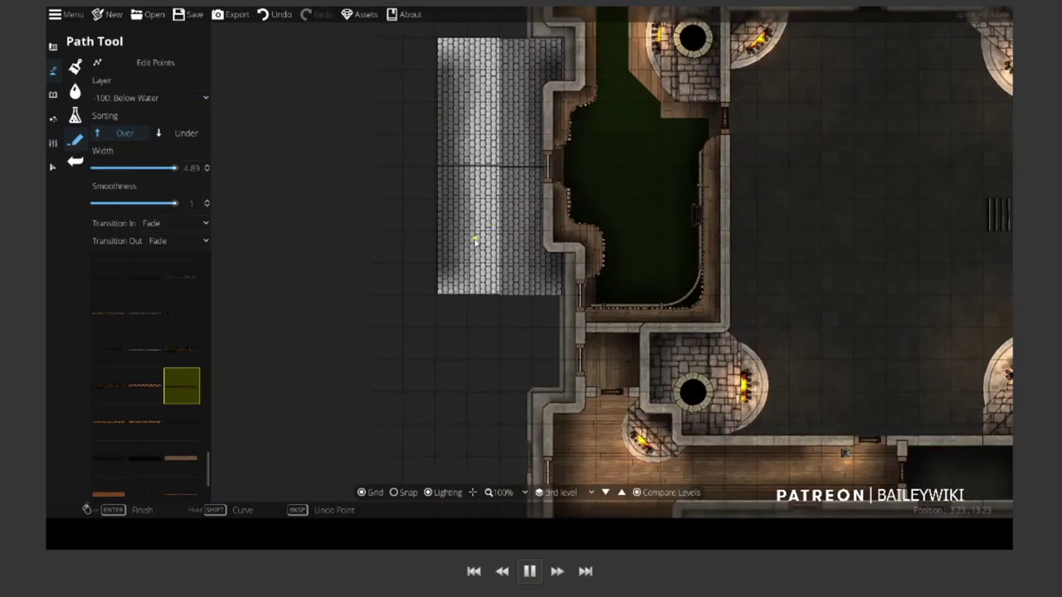